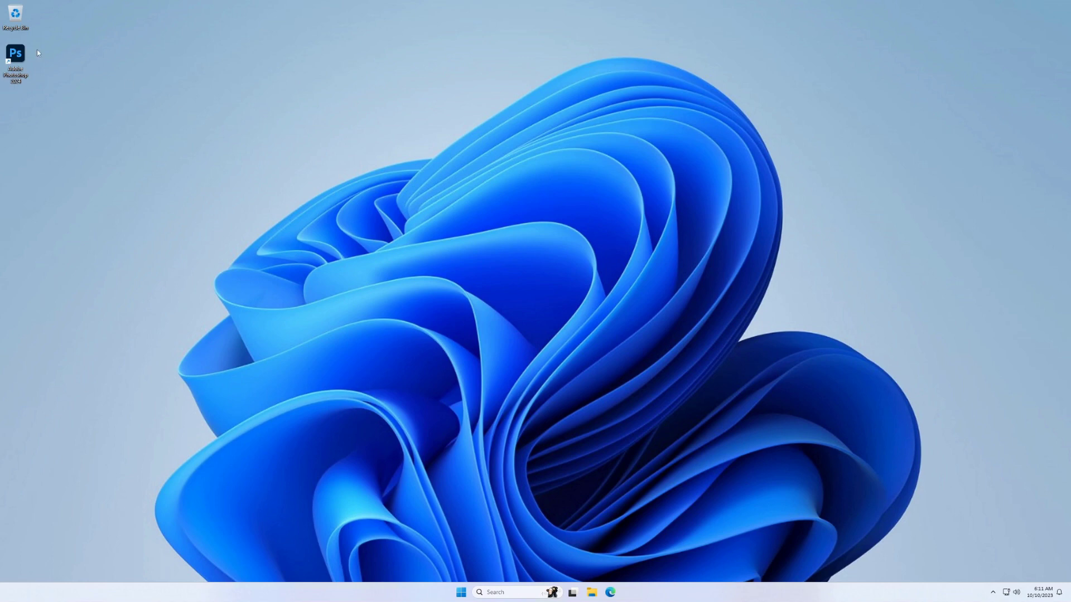
Launch Adobe Photoshop from its desktop icon.
double_click(19, 54)
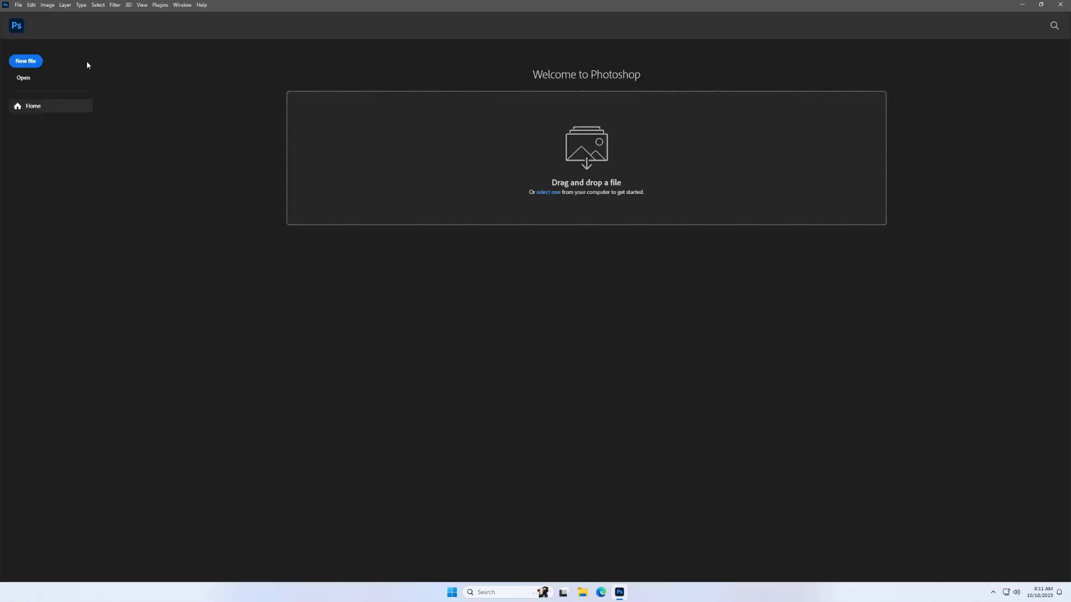
Create a new 1920 × 1080 px document with a white background.
click(28, 61)
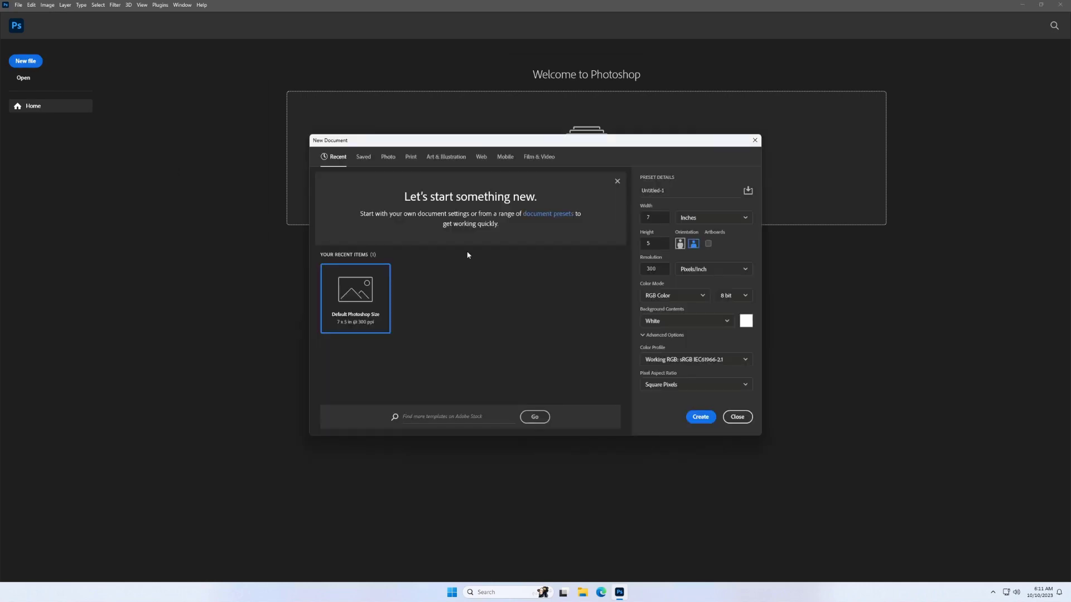
click(692, 221)
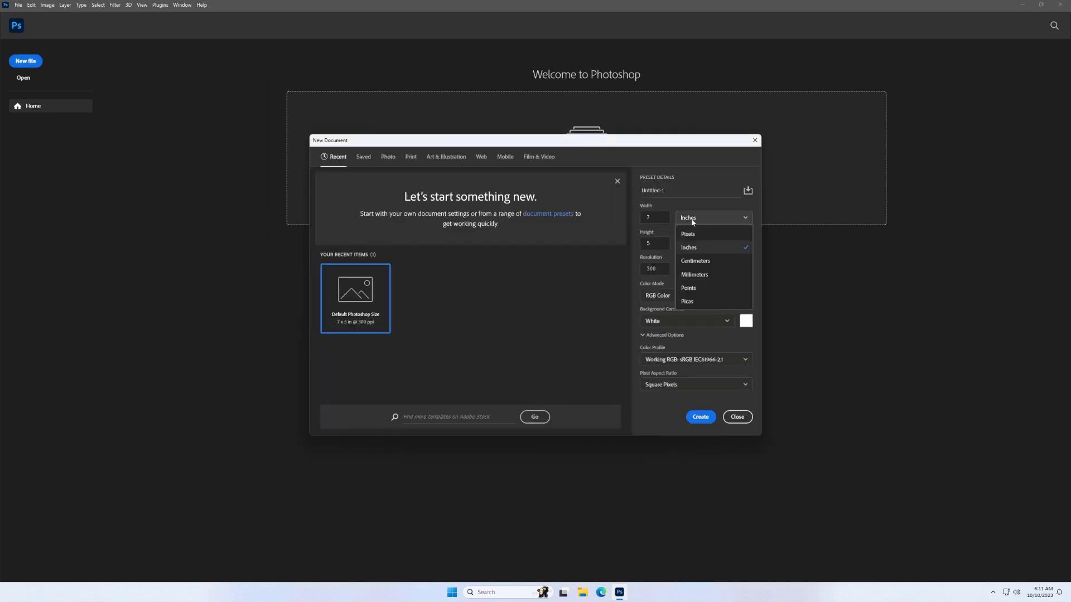
click(688, 234)
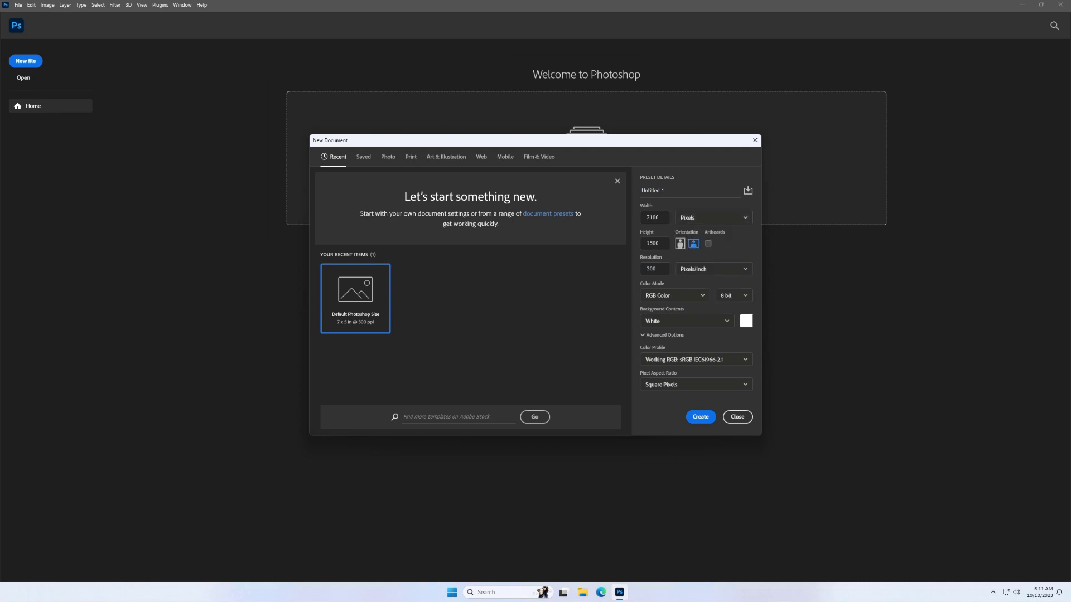
key(shift+Tab)
text(1920)
key(Tab)
text(10)
click(701, 417)
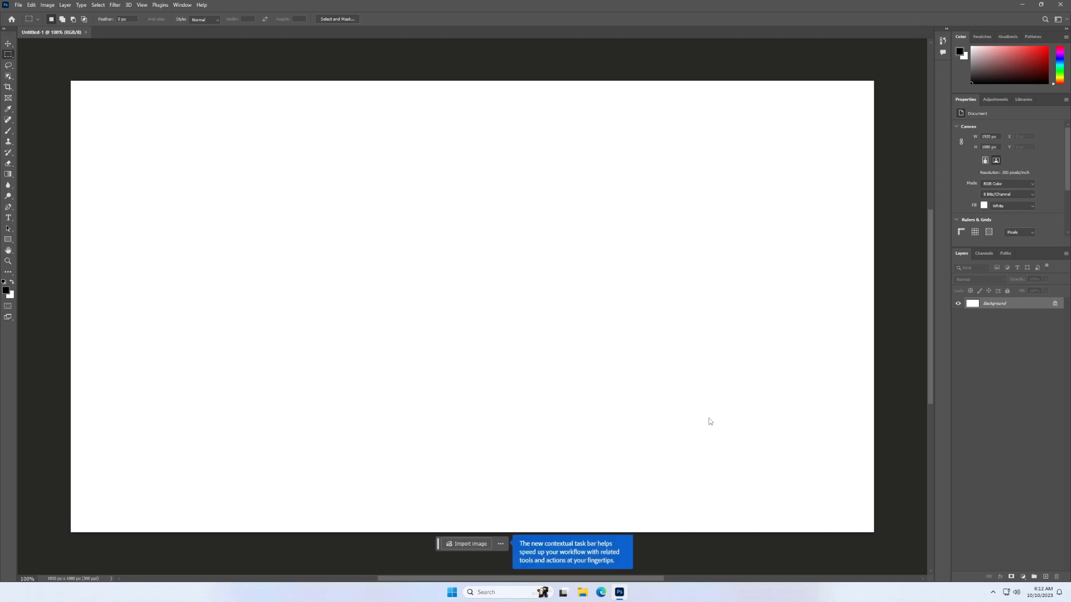
On a new layer, draw a black, stroke-free rectangle over the canvas's left half.
click(1045, 577)
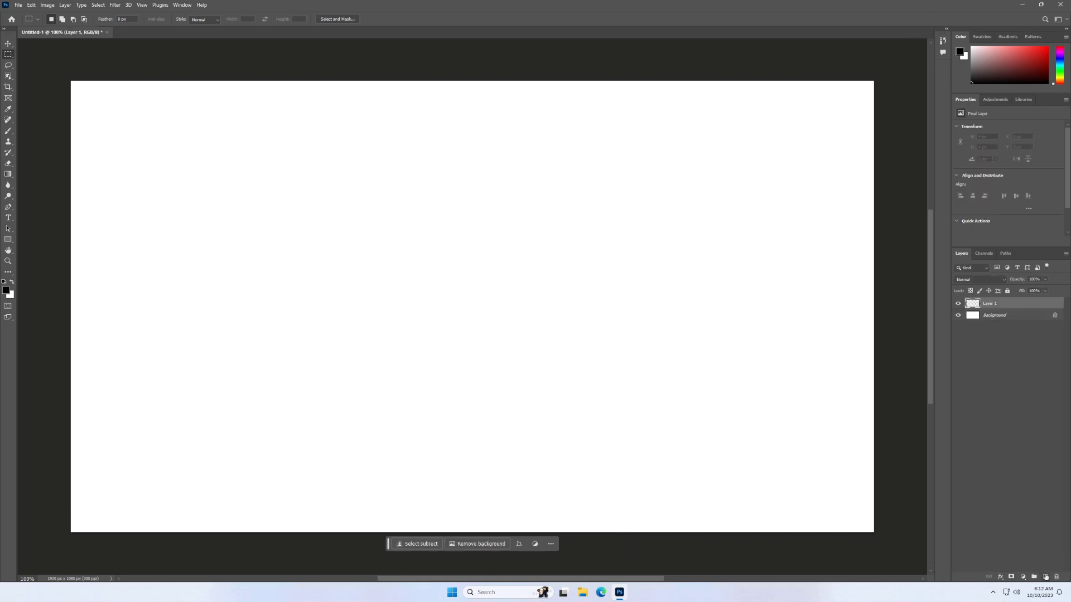
click(8, 240)
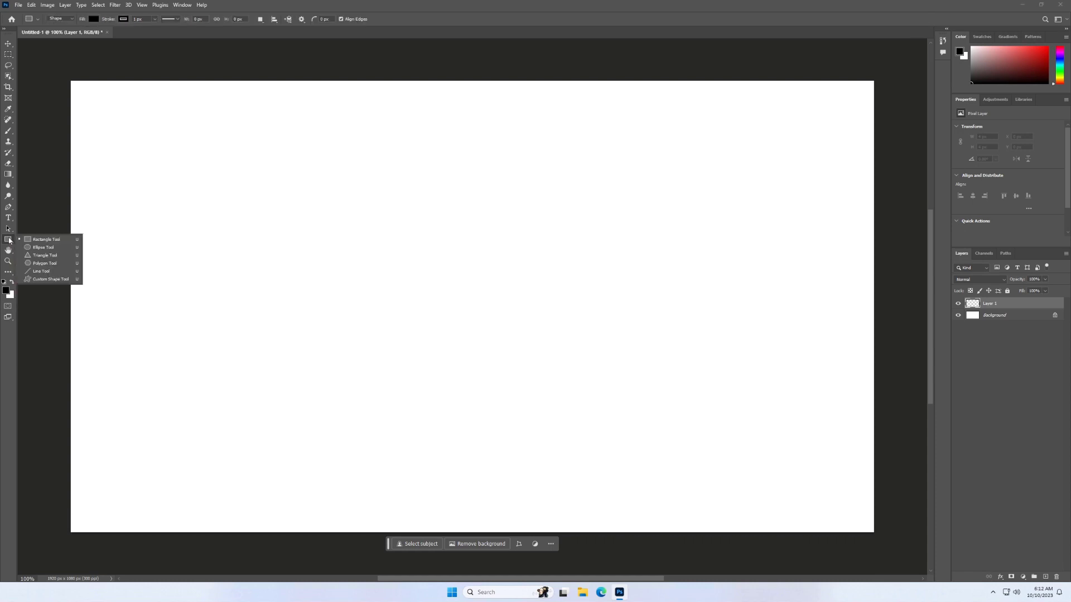
click(42, 240)
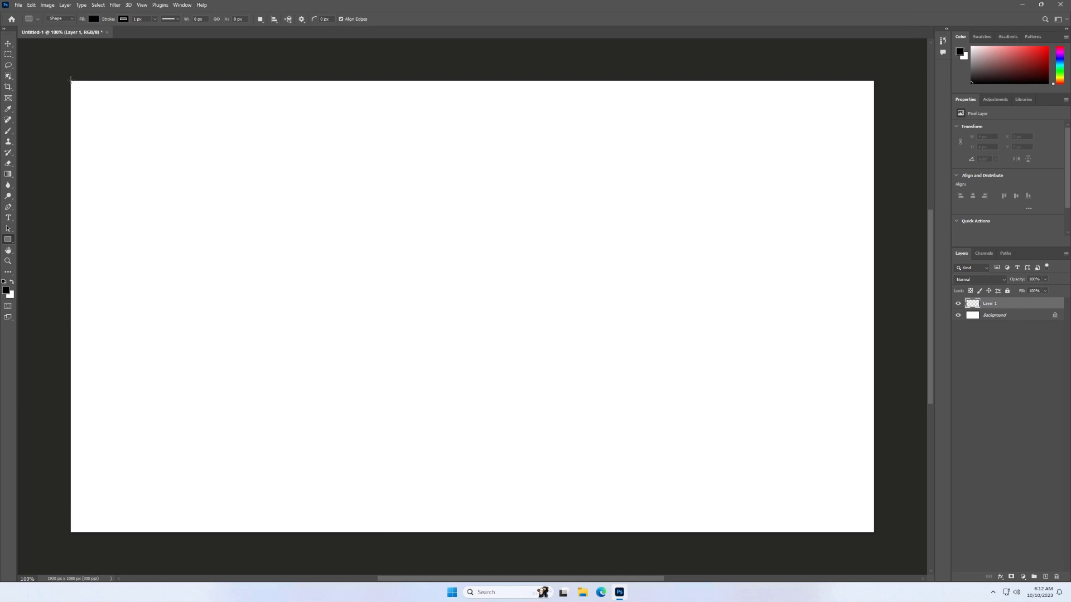
mouse_move(70, 80)
mouse_down()
mouse_move(519, 496)
mouse_move(485, 529)
mouse_move(491, 537)
mouse_move(471, 533)
mouse_up()
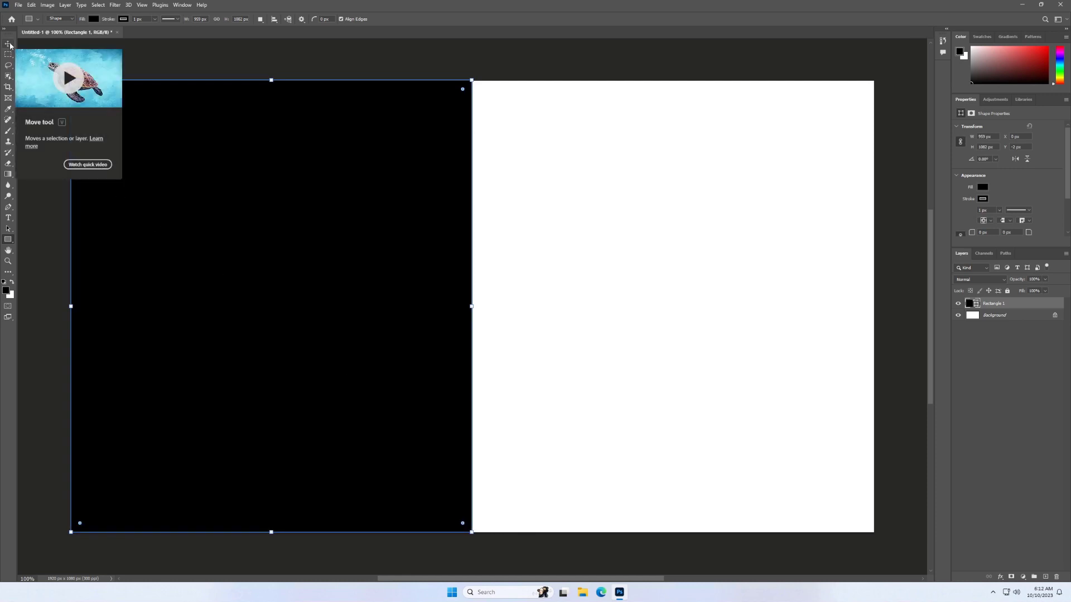
click(123, 19)
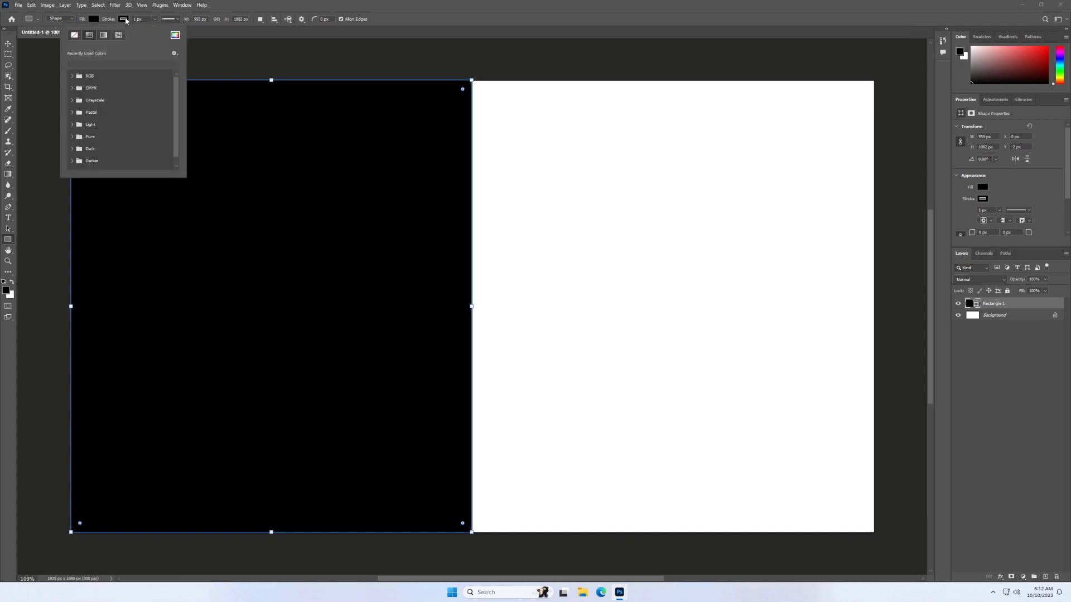
click(75, 35)
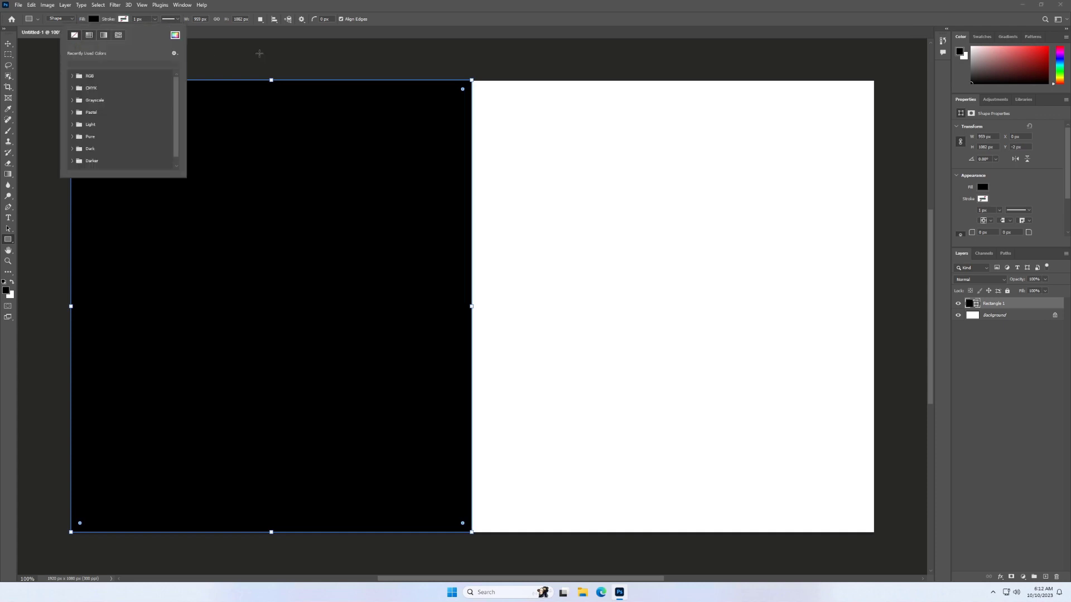
click(398, 16)
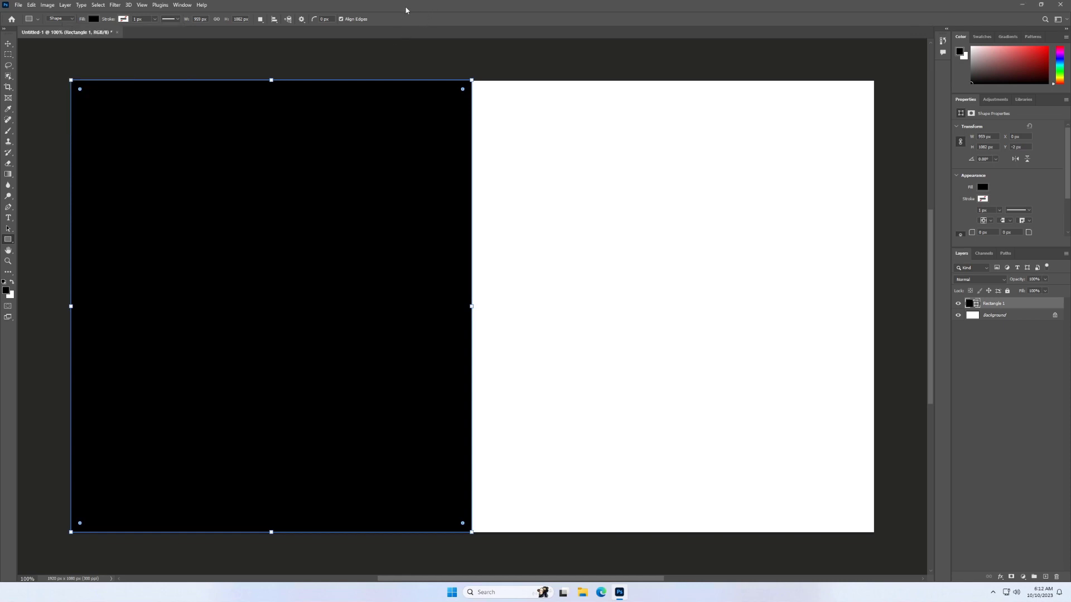
click(7, 43)
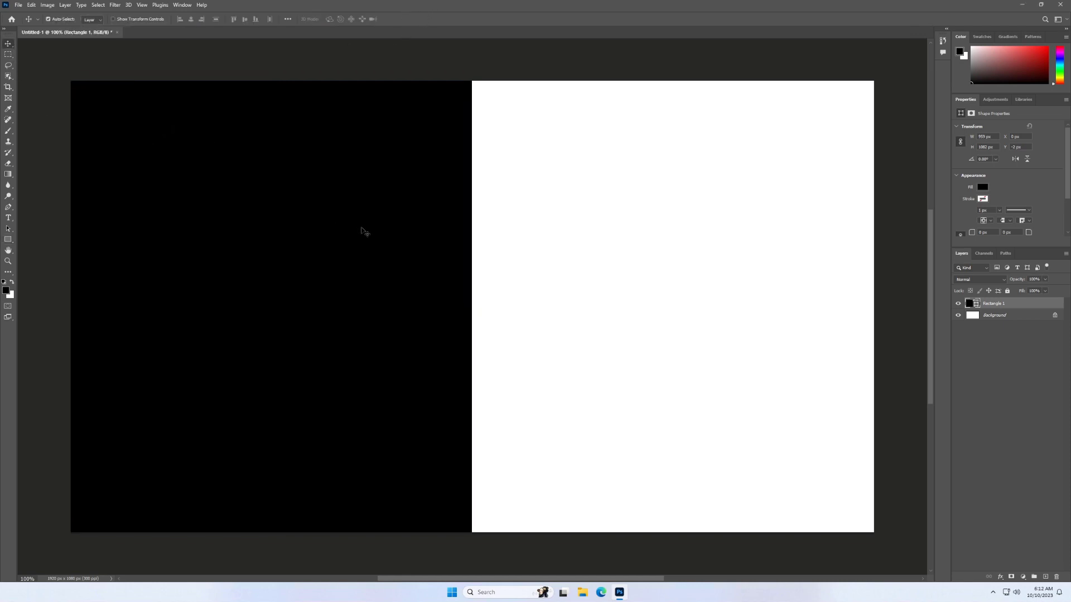
Duplicate the rectangle layer and move the copy onto the right half of the canvas.
right_click(1013, 307)
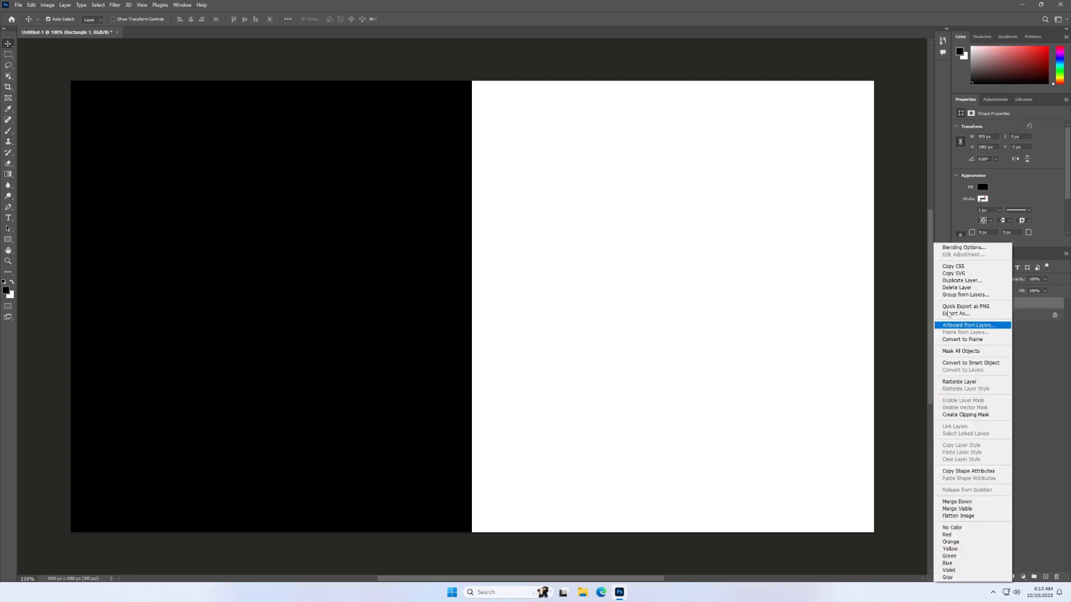
click(954, 281)
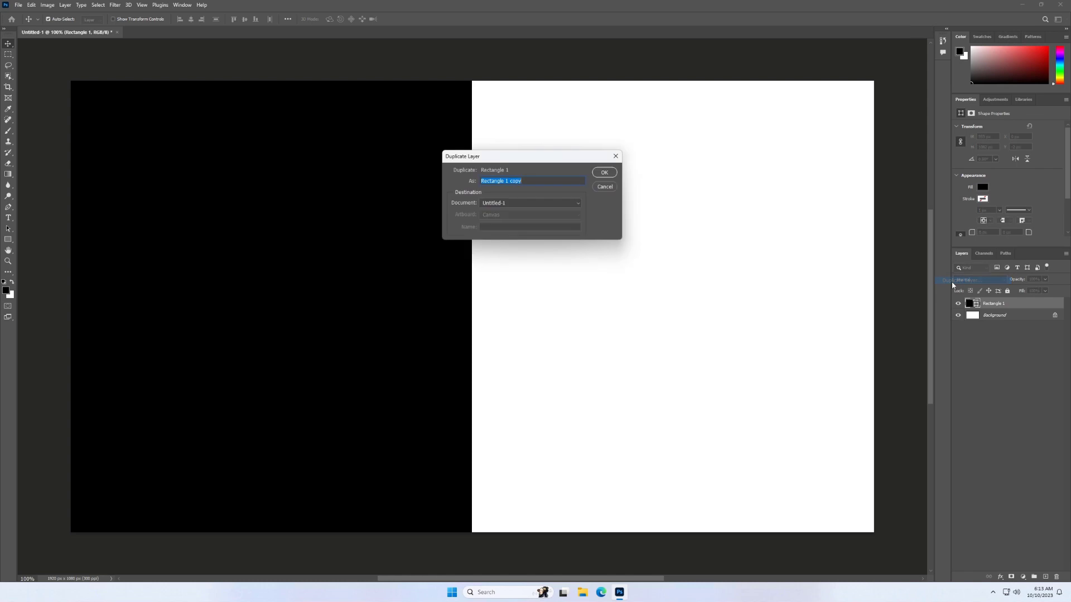
click(608, 174)
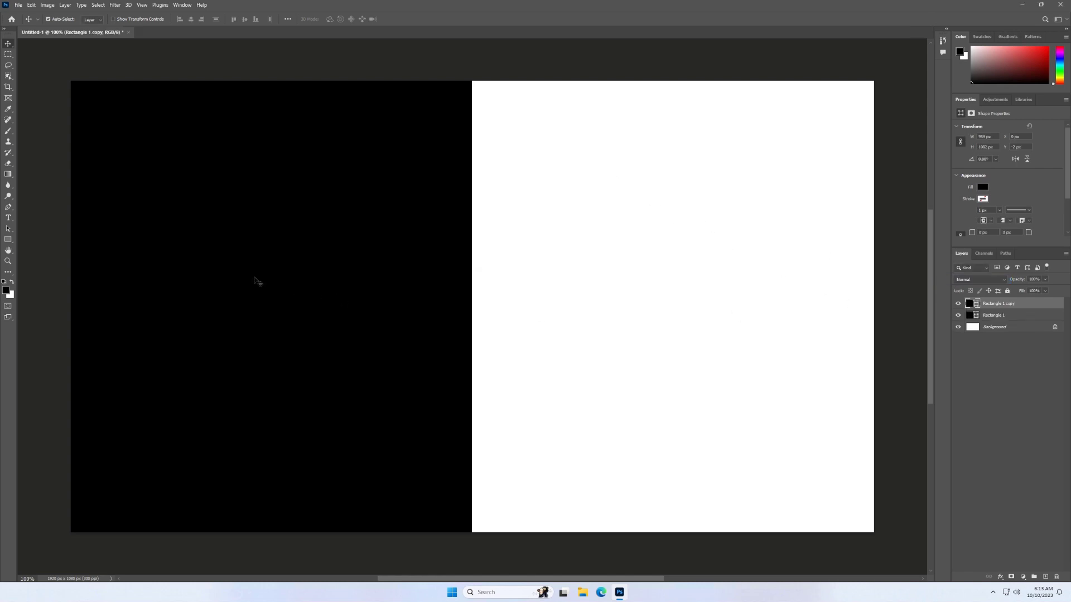
mouse_move(316, 287)
mouse_down()
mouse_move(499, 298)
mouse_move(683, 286)
mouse_up()
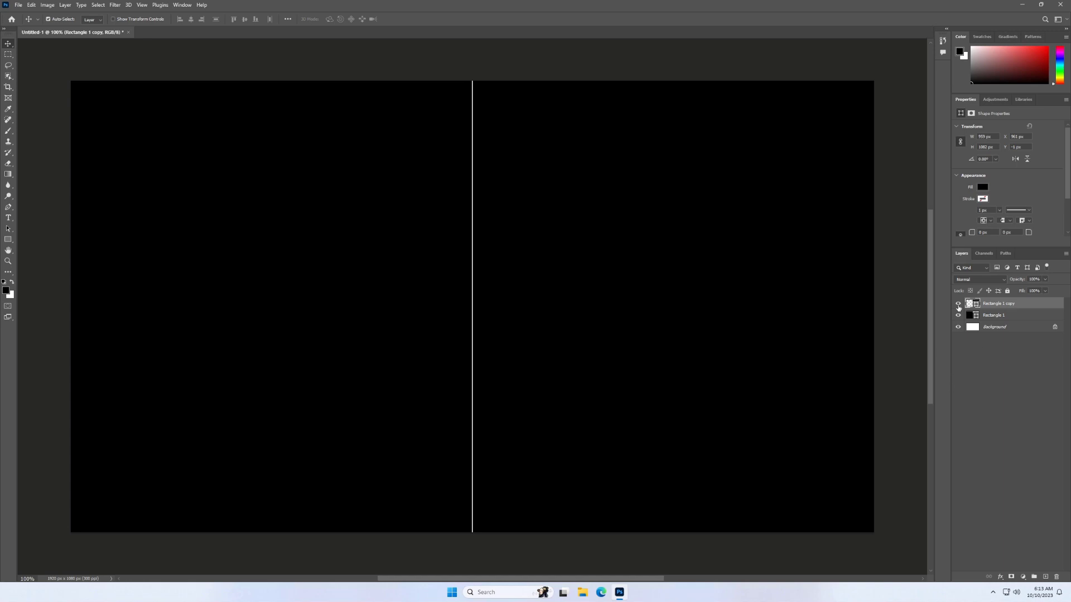
Rename the two rectangle layers Left and Right and hide both.
double_click(993, 315)
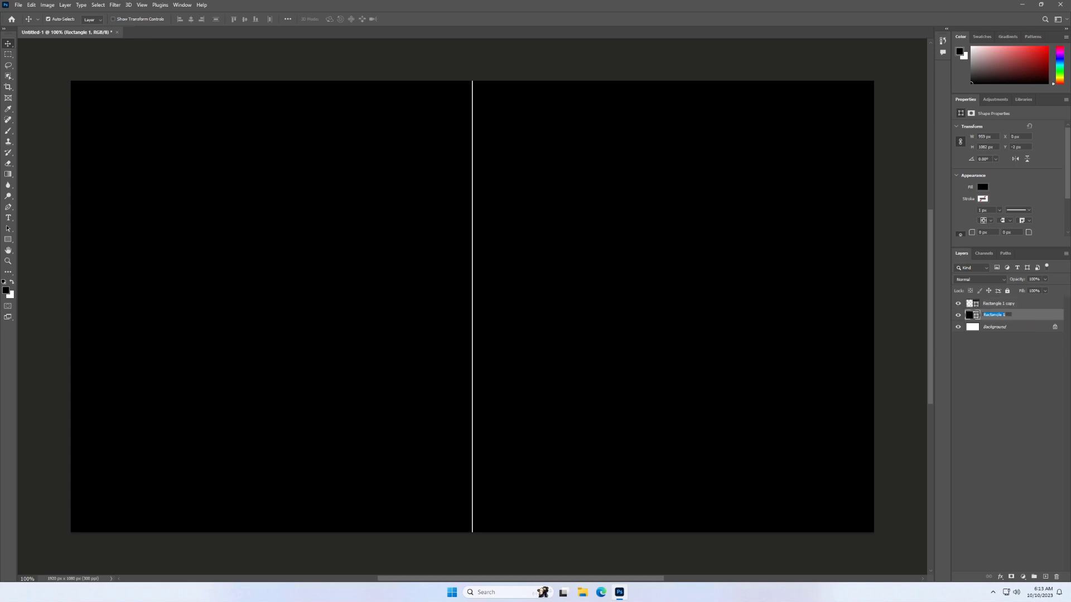
text(Left)
double_click(998, 304)
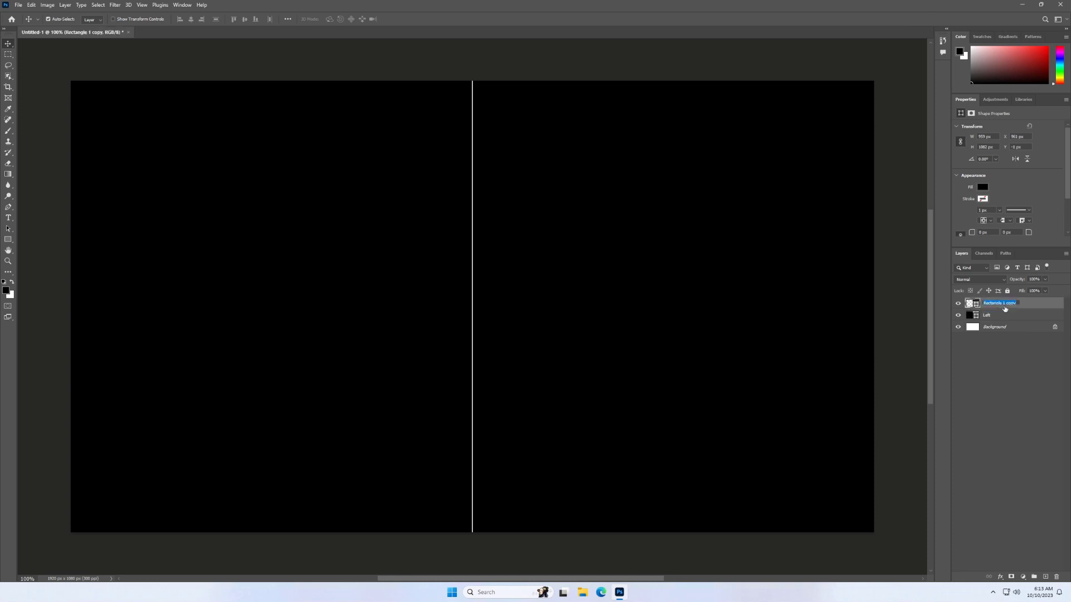
text(Right)
click(1002, 355)
click(999, 308)
drag(959, 305, 959, 316)
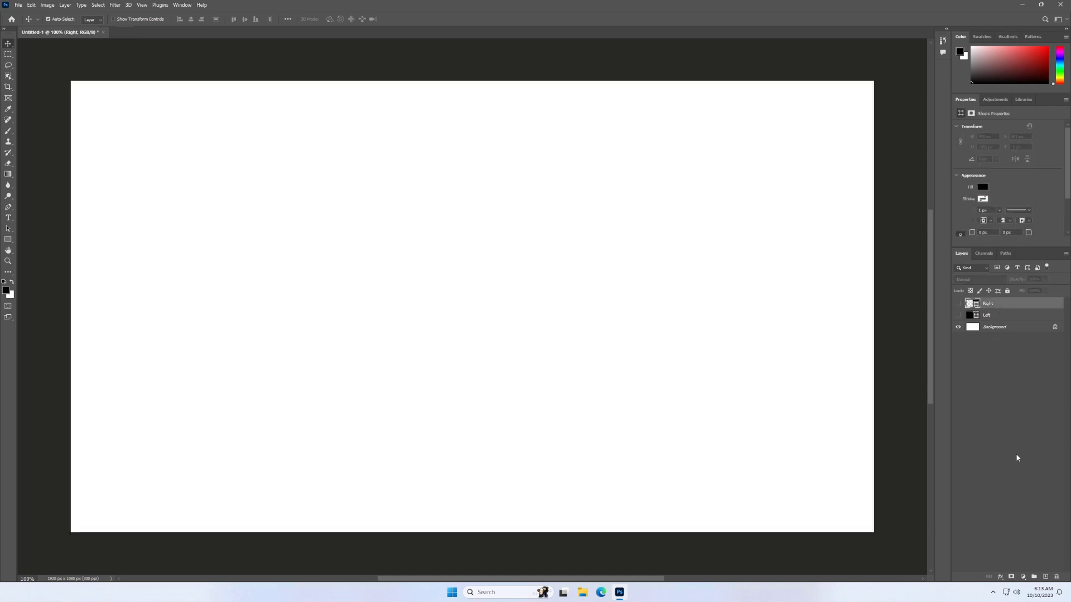
On a new layer, draw a canvas-sized rectangle with no fill and a 34.7 px stroke.
click(1046, 576)
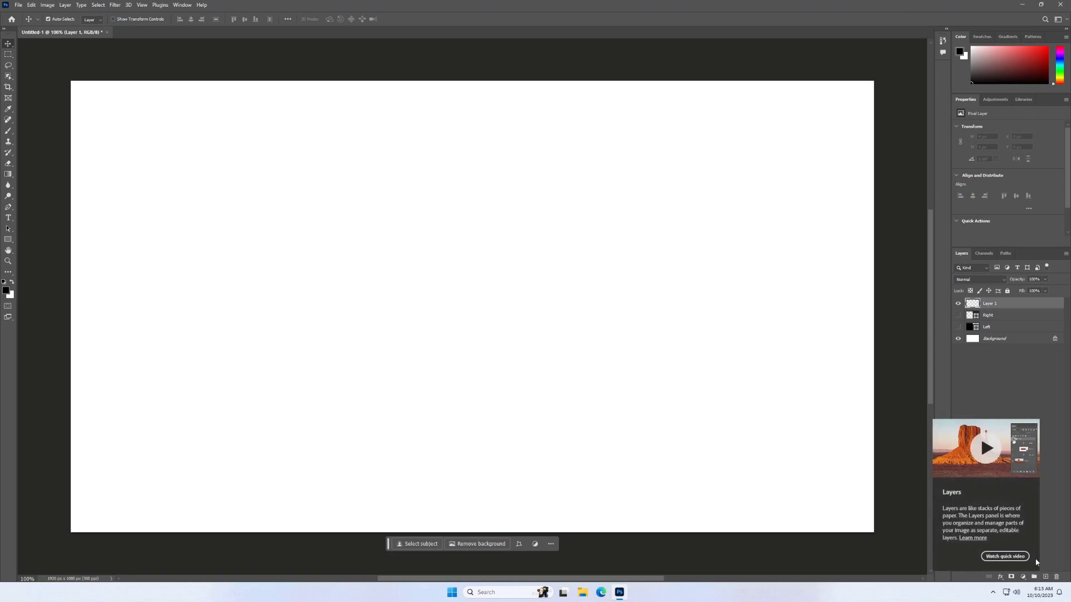
key(u)
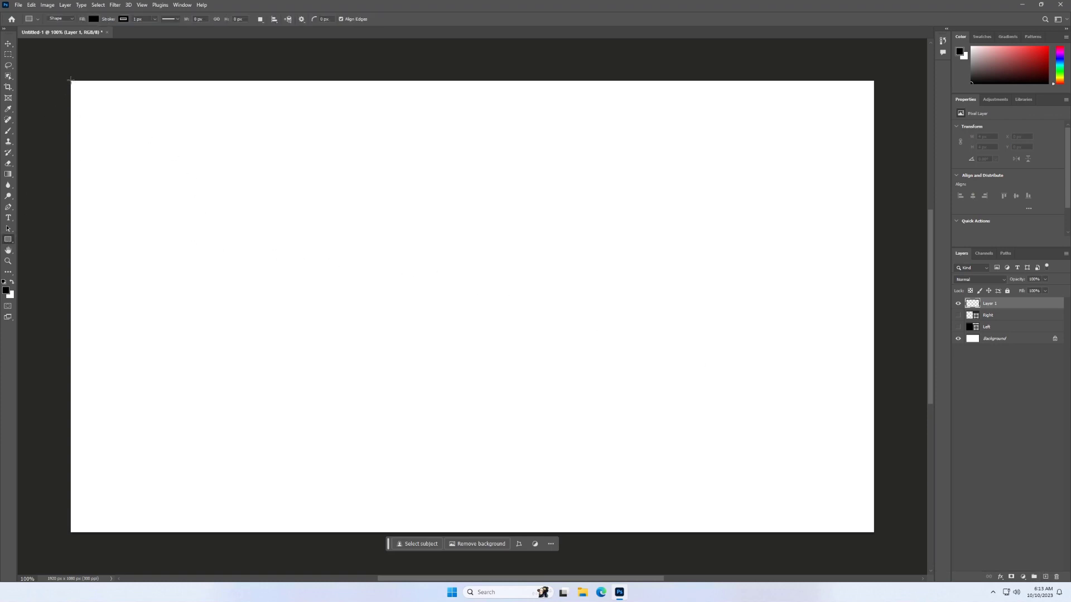
mouse_move(71, 81)
mouse_down()
mouse_move(435, 247)
mouse_move(681, 407)
mouse_move(865, 500)
mouse_move(873, 531)
mouse_up()
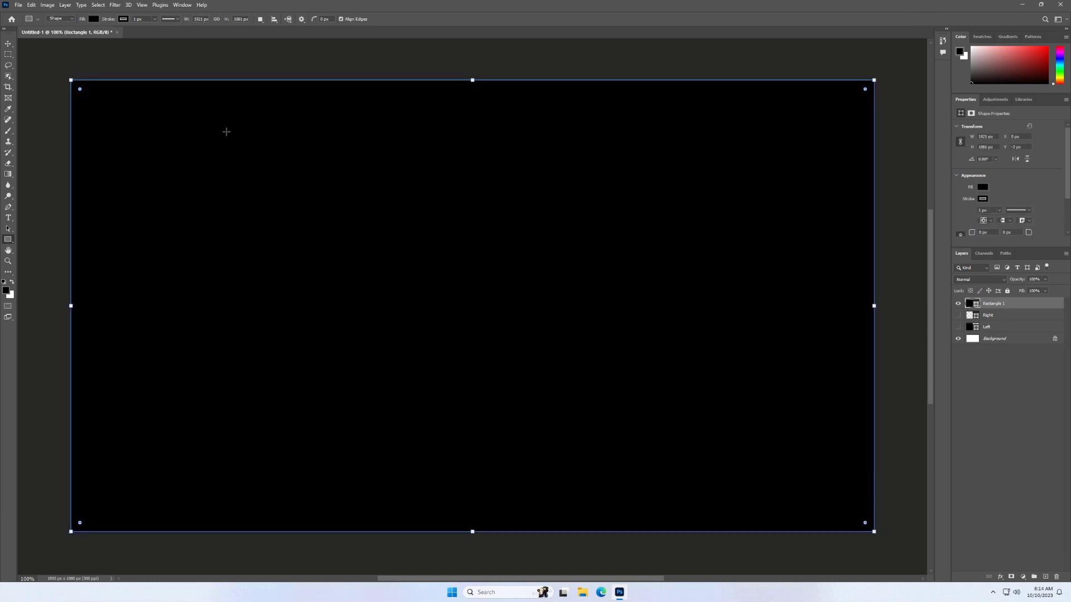
click(95, 20)
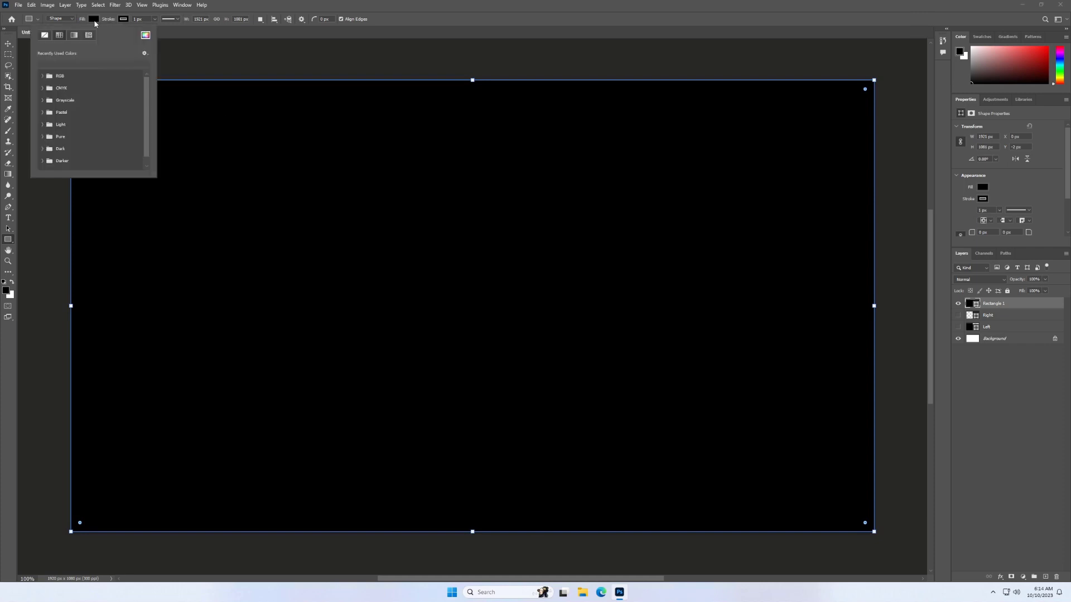
click(45, 35)
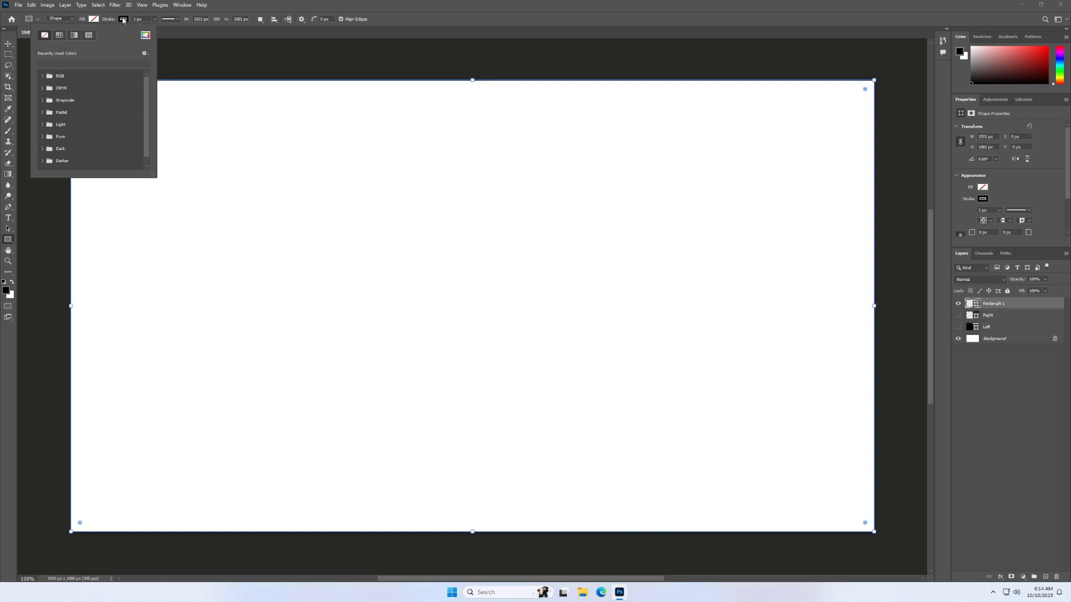
click(154, 19)
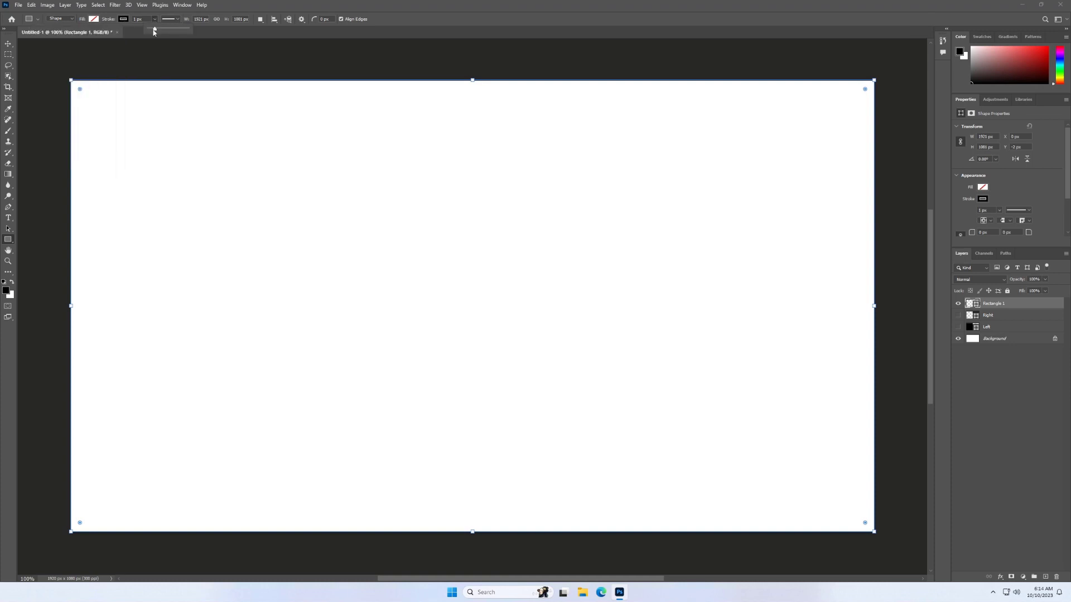
drag(155, 31, 162, 29)
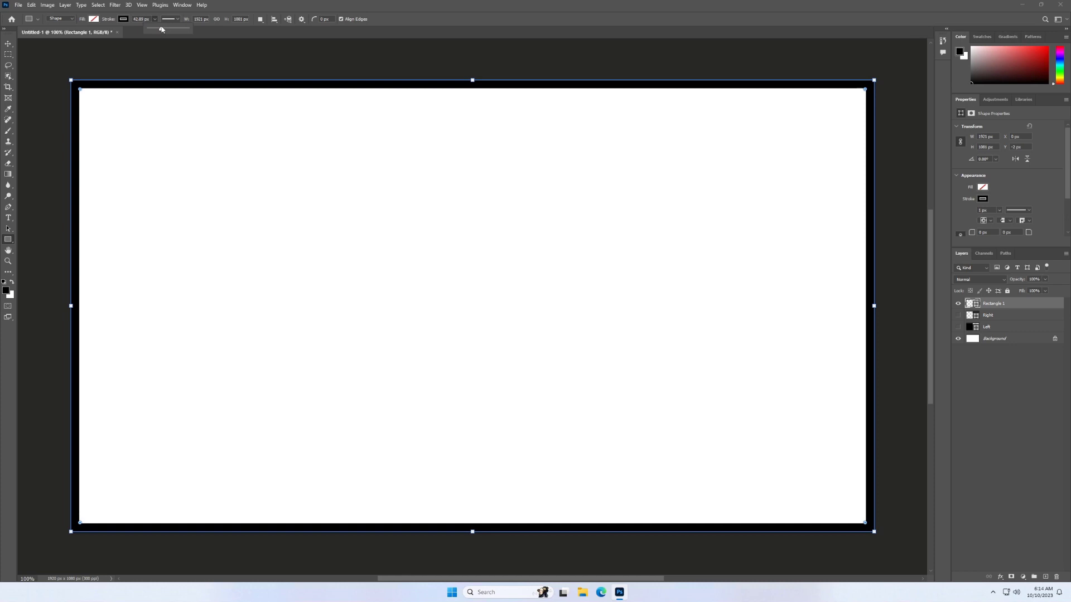
drag(162, 30, 160, 29)
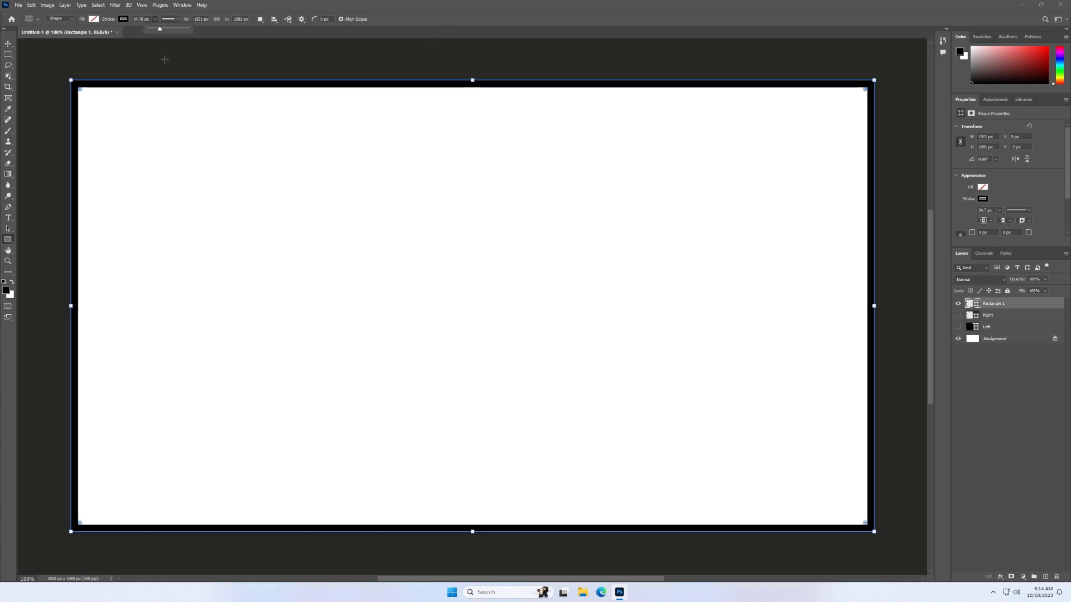
key(v)
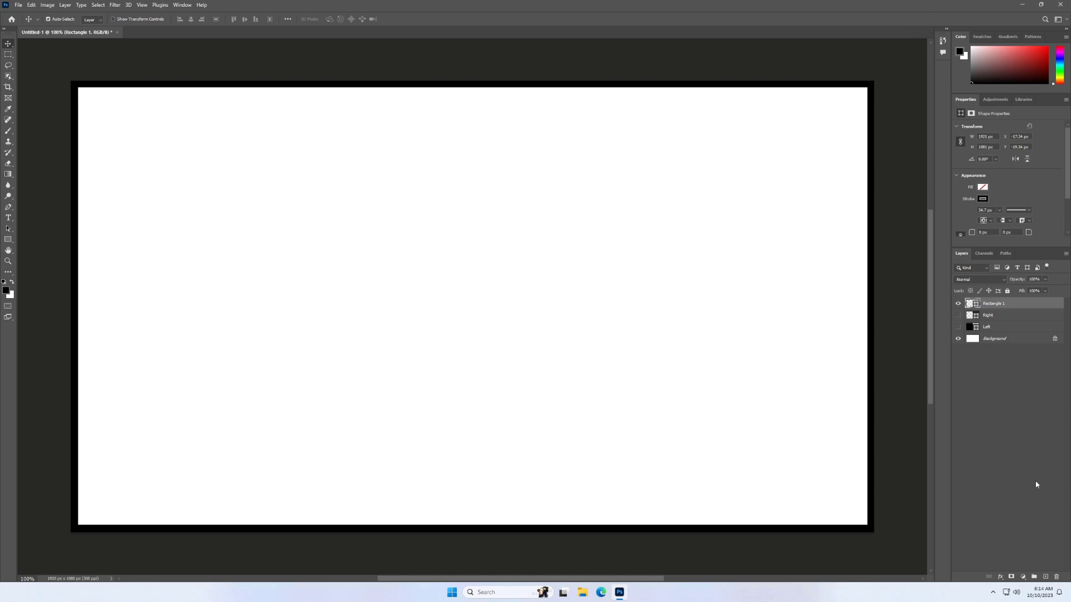
Hide the border layer and draw a wide black bar on a new layer.
click(958, 303)
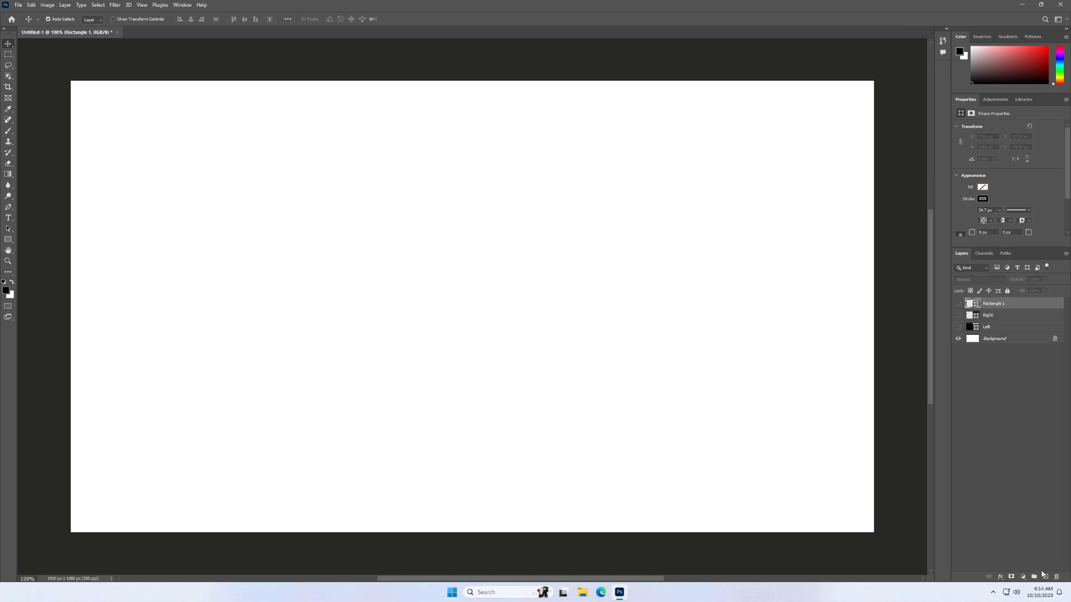
click(1045, 578)
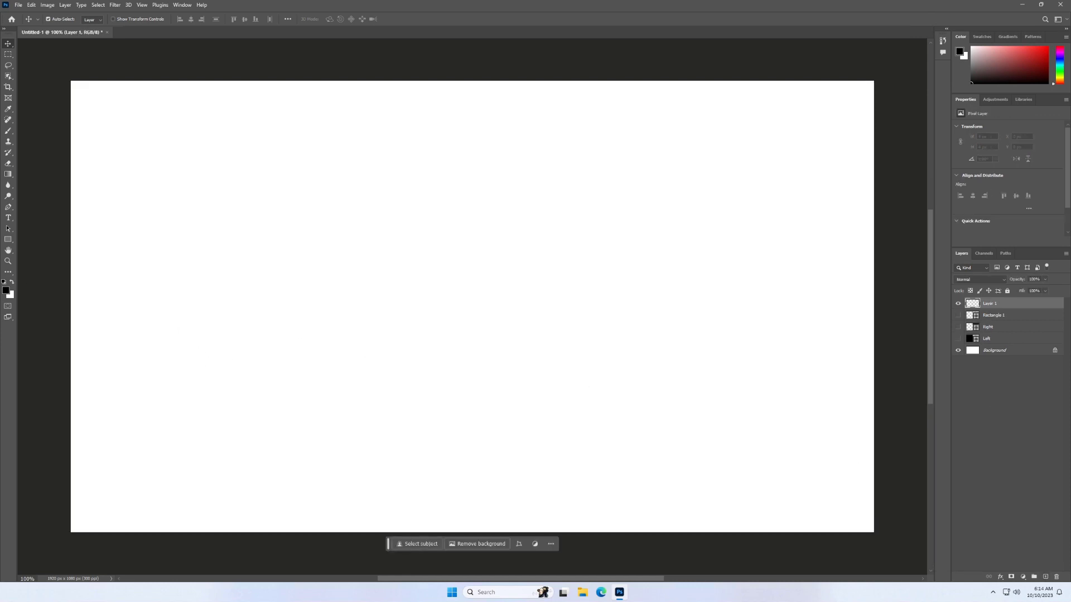
click(7, 241)
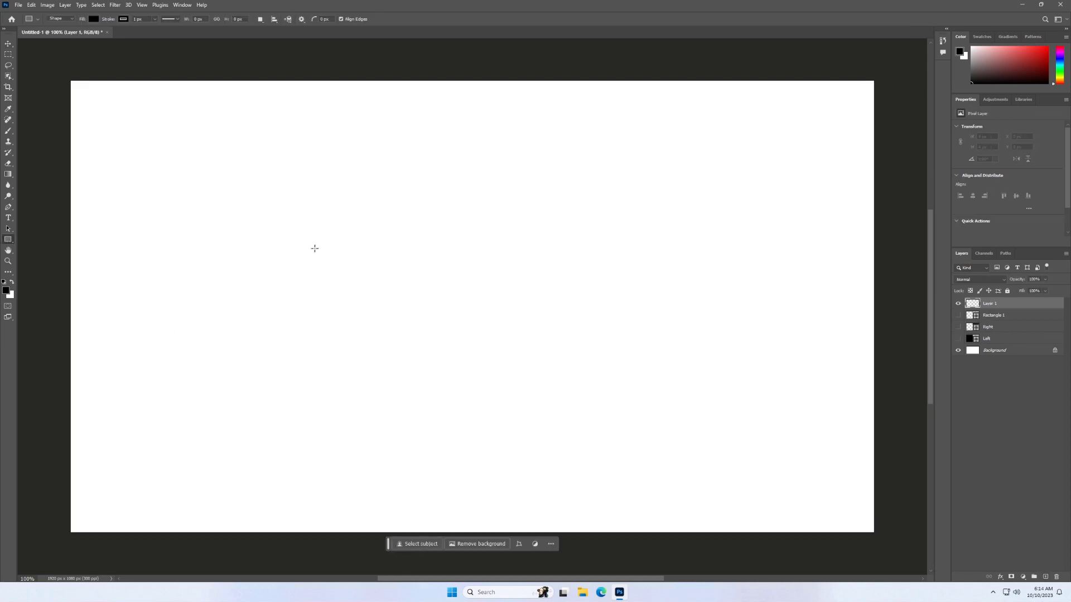
drag(299, 247, 770, 335)
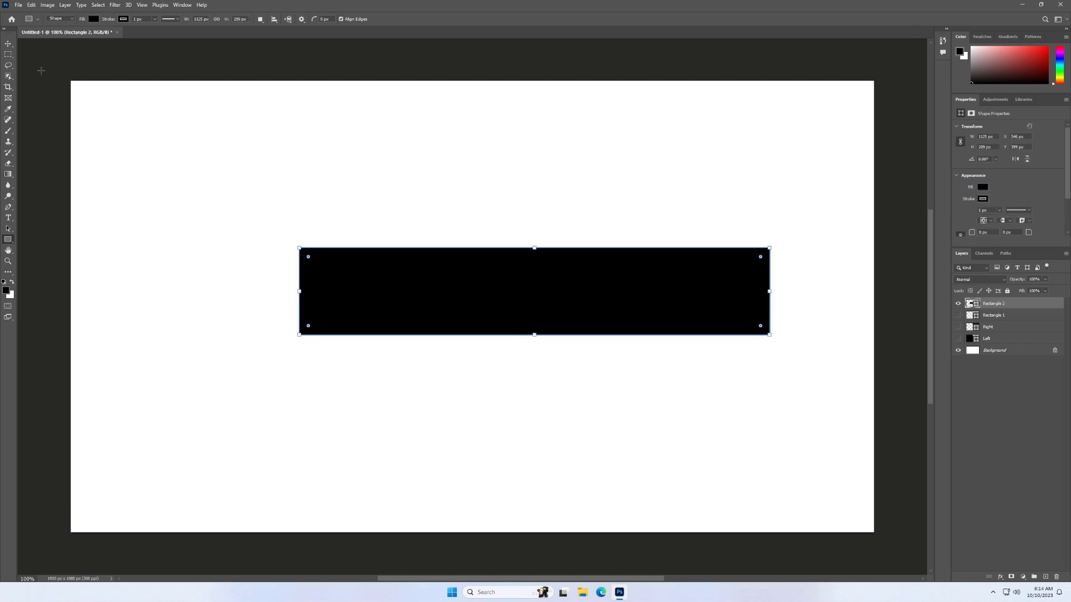
click(8, 43)
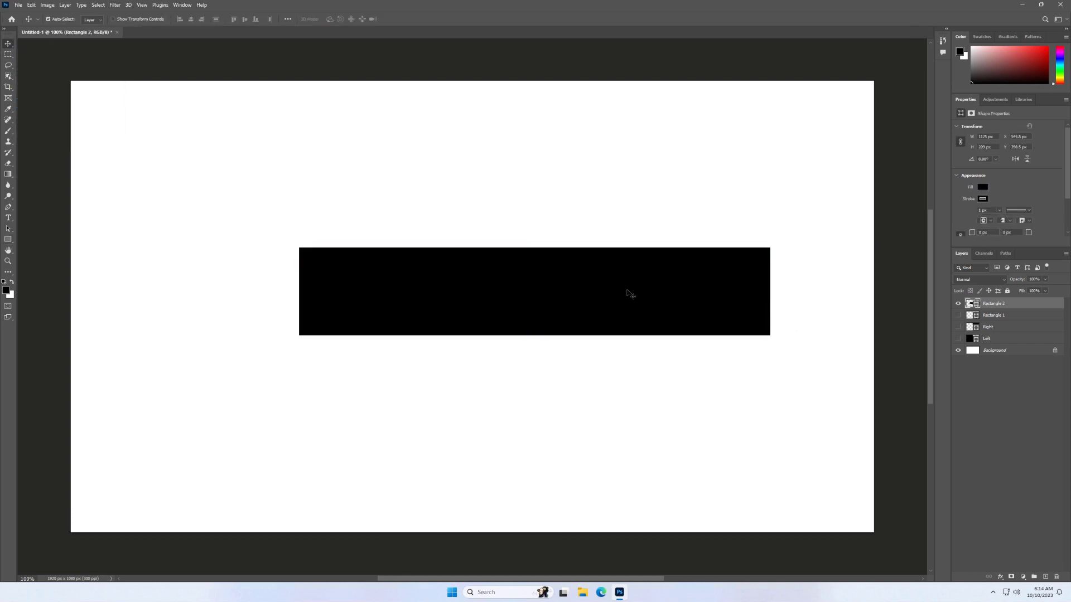
drag(629, 293, 554, 286)
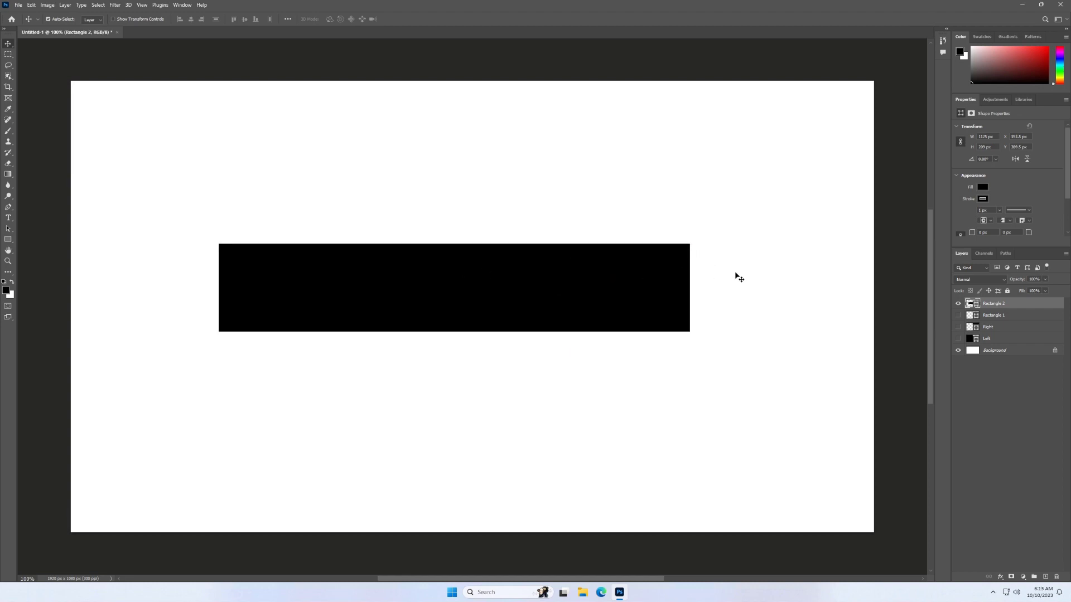
Select the whole canvas and centre the black bar horizontally and vertically.
click(9, 55)
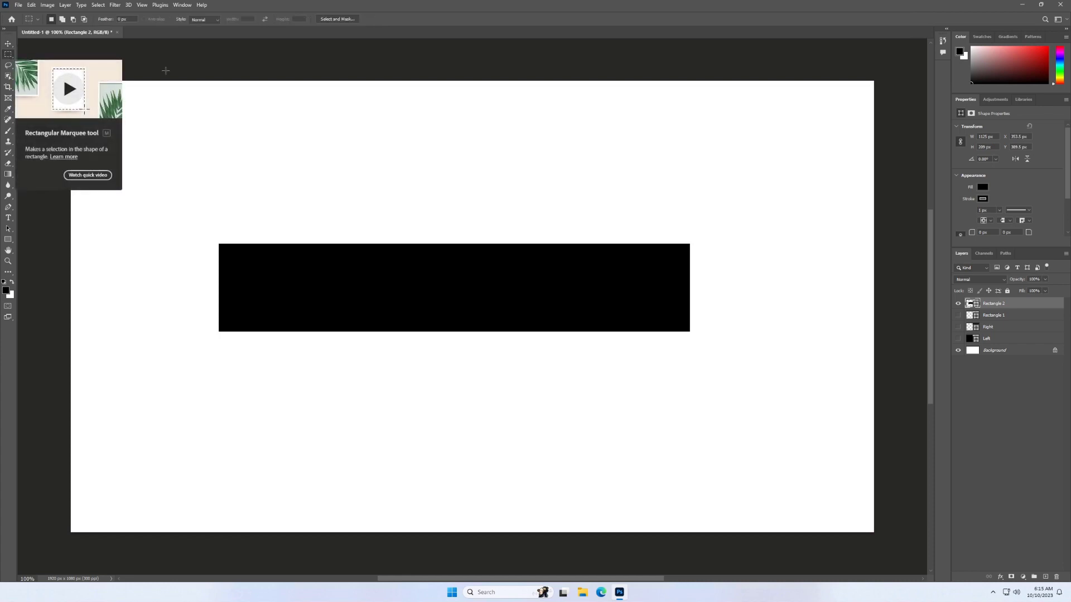
drag(64, 66, 892, 542)
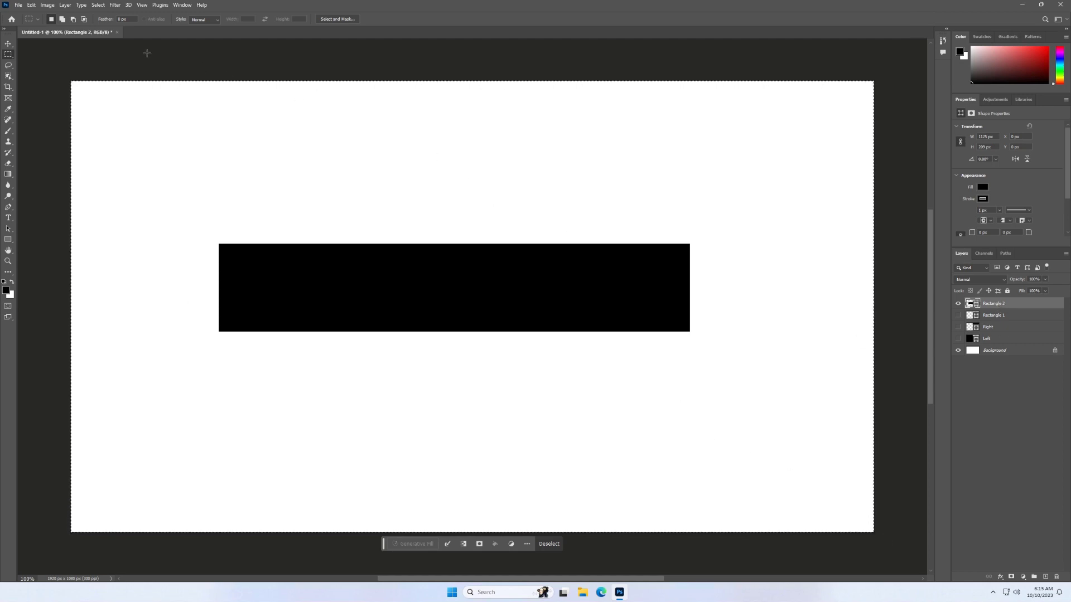
click(9, 44)
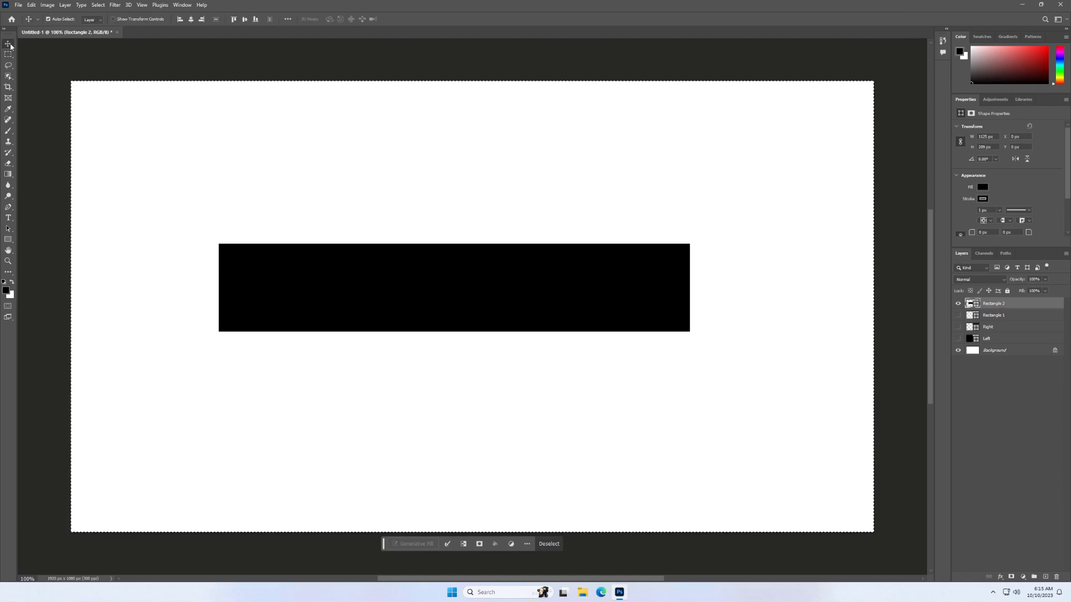
click(190, 19)
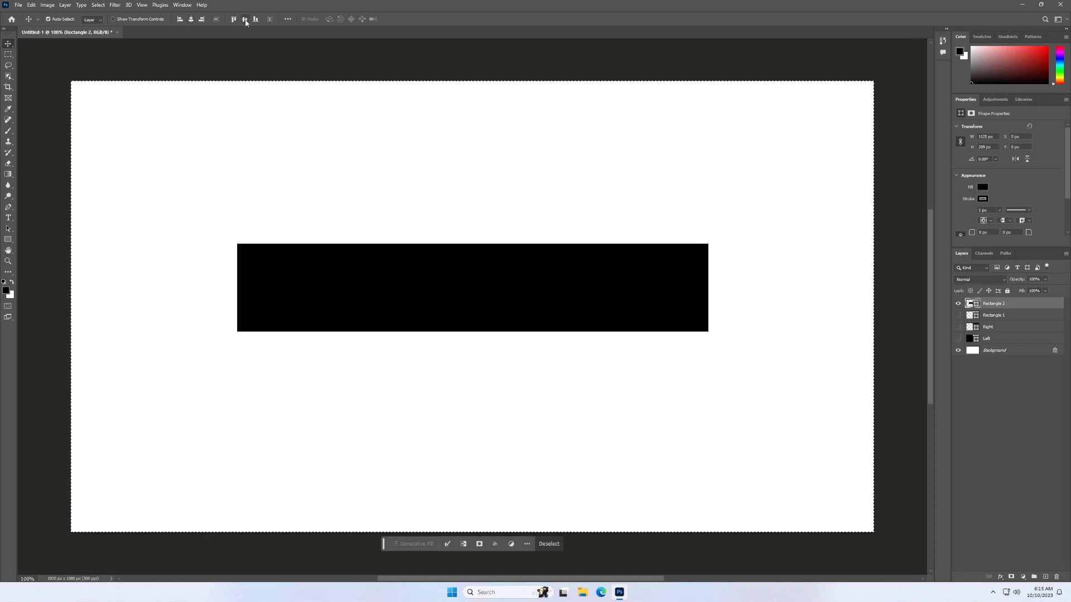
click(245, 20)
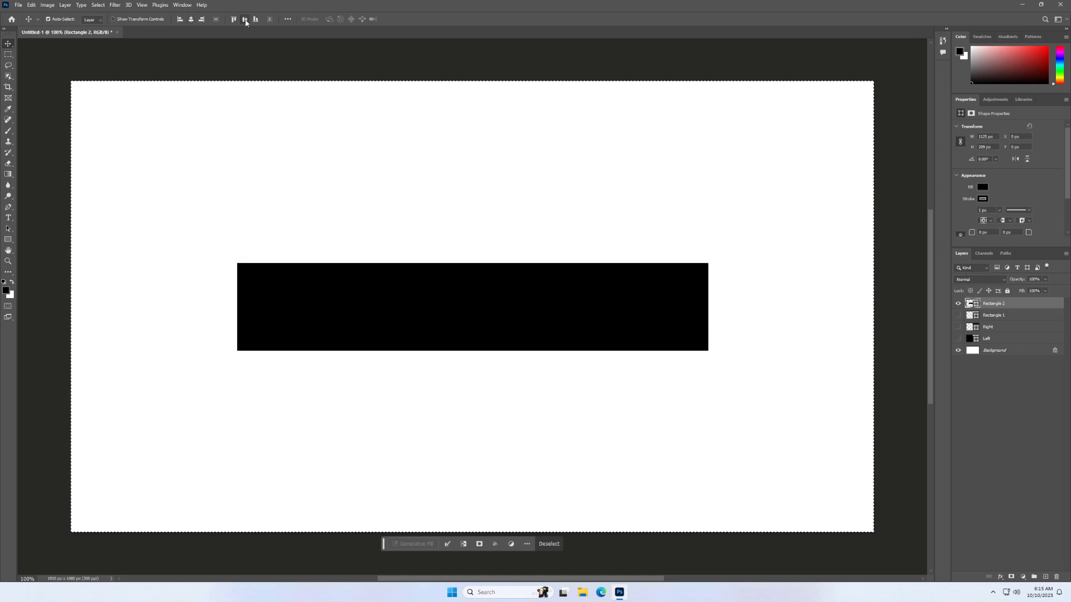
Hide the centre bar and draw a black circle near the canvas centre on a new layer.
click(10, 242)
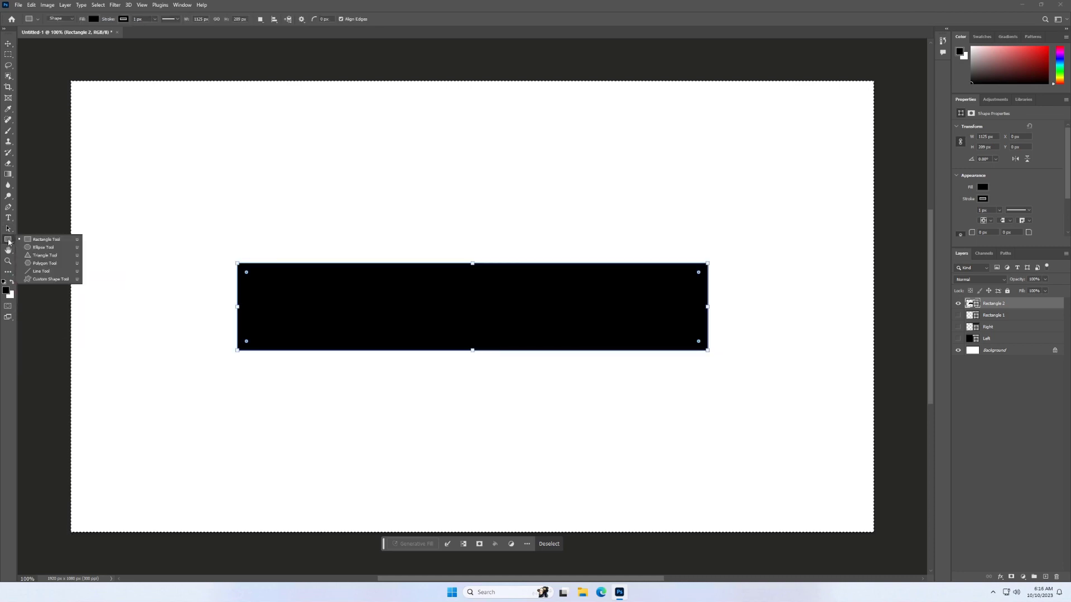
click(43, 247)
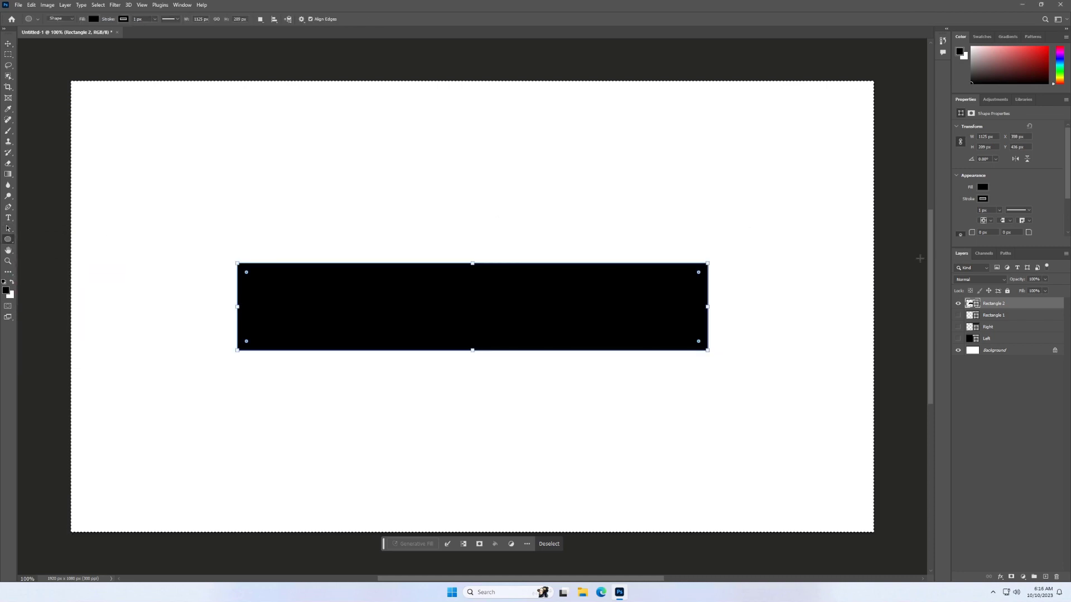
click(958, 303)
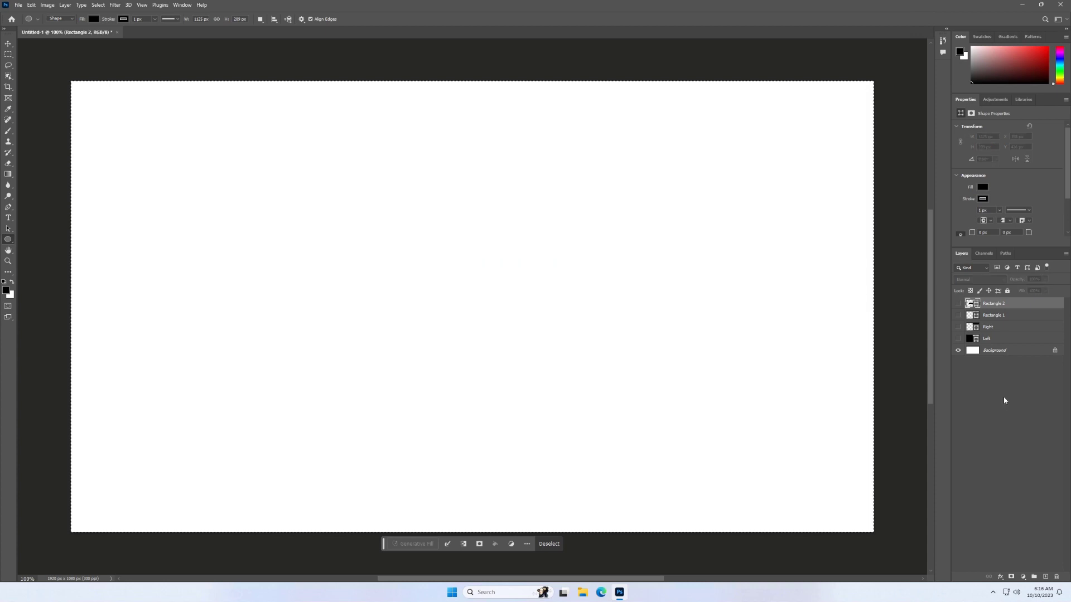
click(1045, 577)
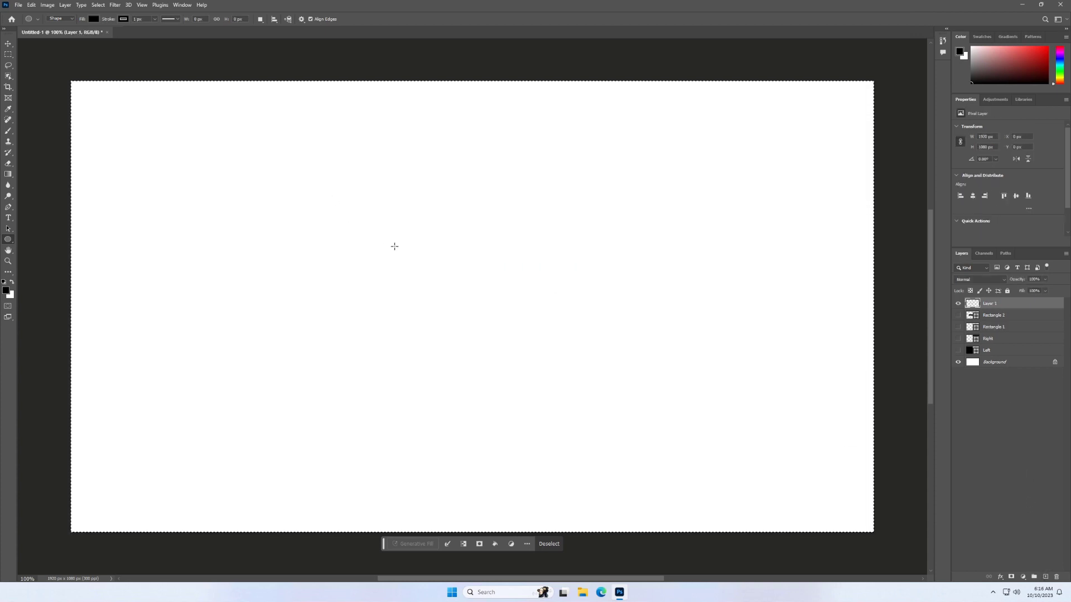
mouse_move(426, 252)
mouse_down()
mouse_move(519, 321)
mouse_move(510, 311)
mouse_up()
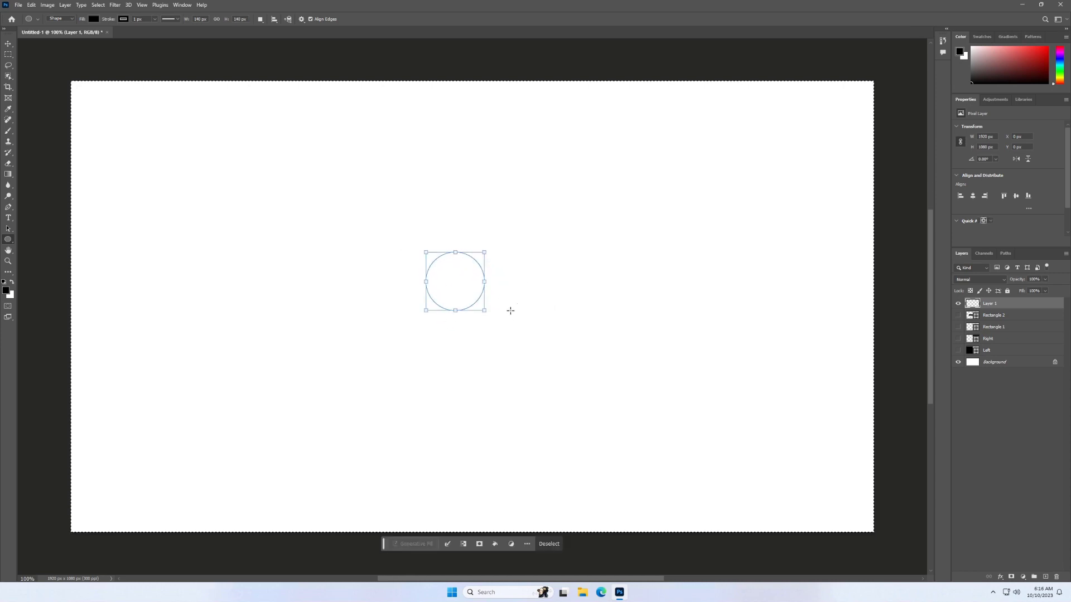
Give the circle no fill and a 5 px outline.
click(95, 19)
click(45, 35)
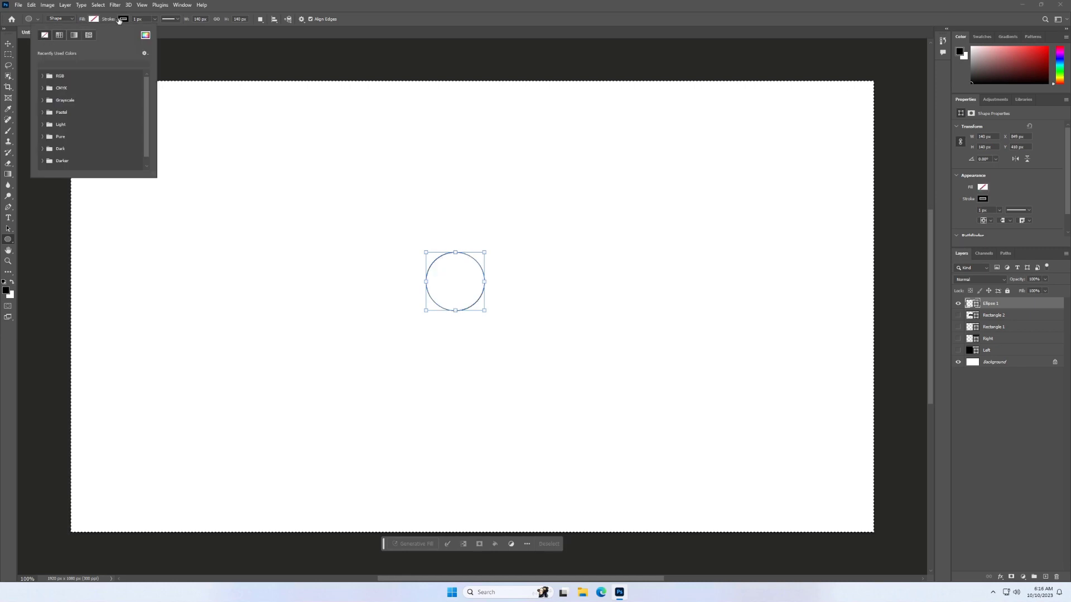
click(138, 19)
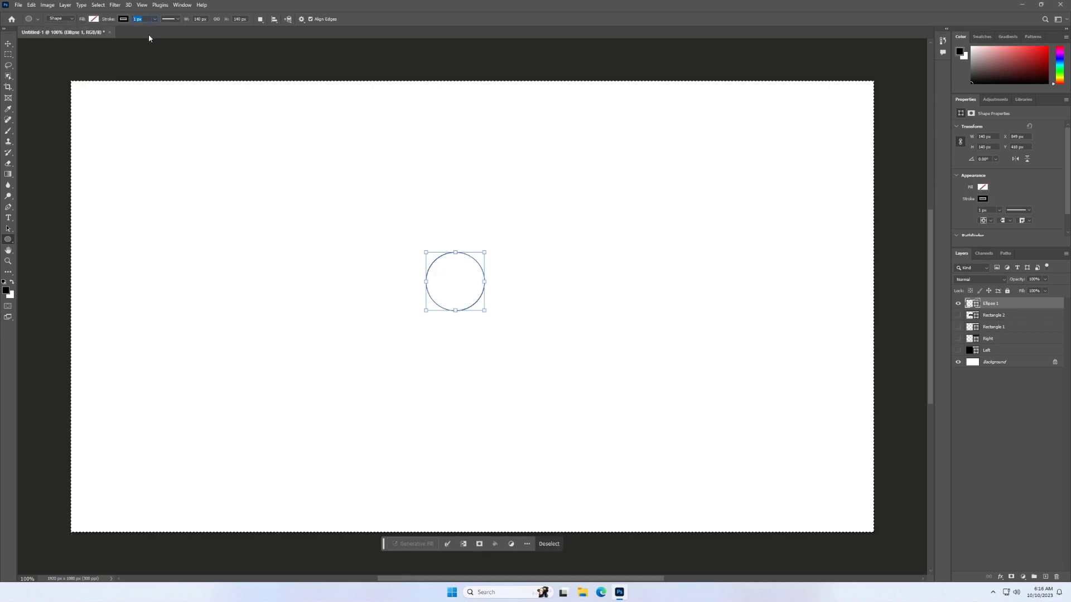
text(5)
key(Return)
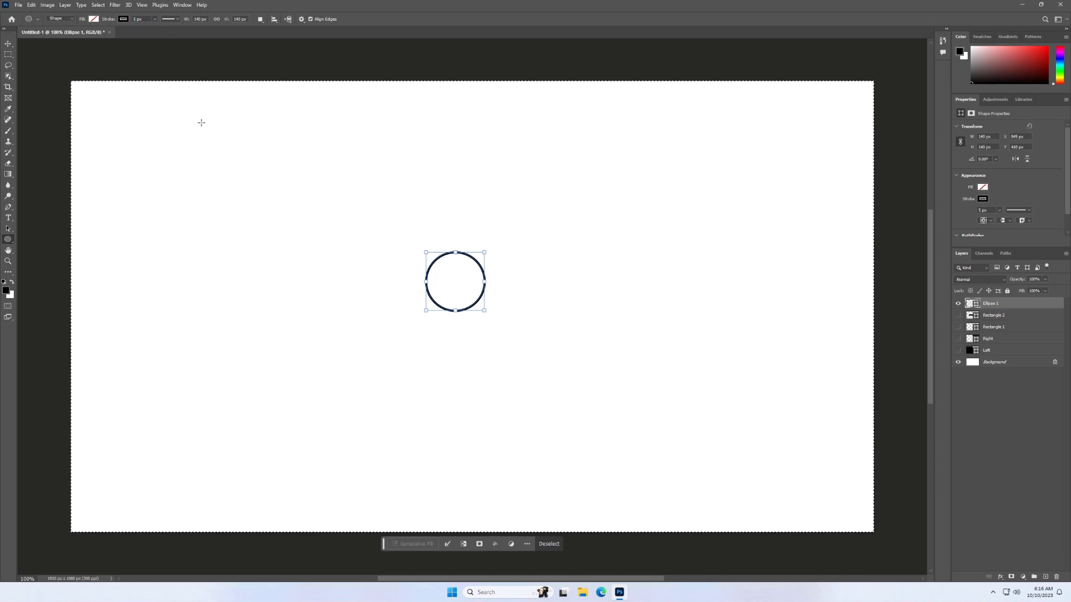
Centre the ring horizontally and vertically on the canvas.
click(9, 44)
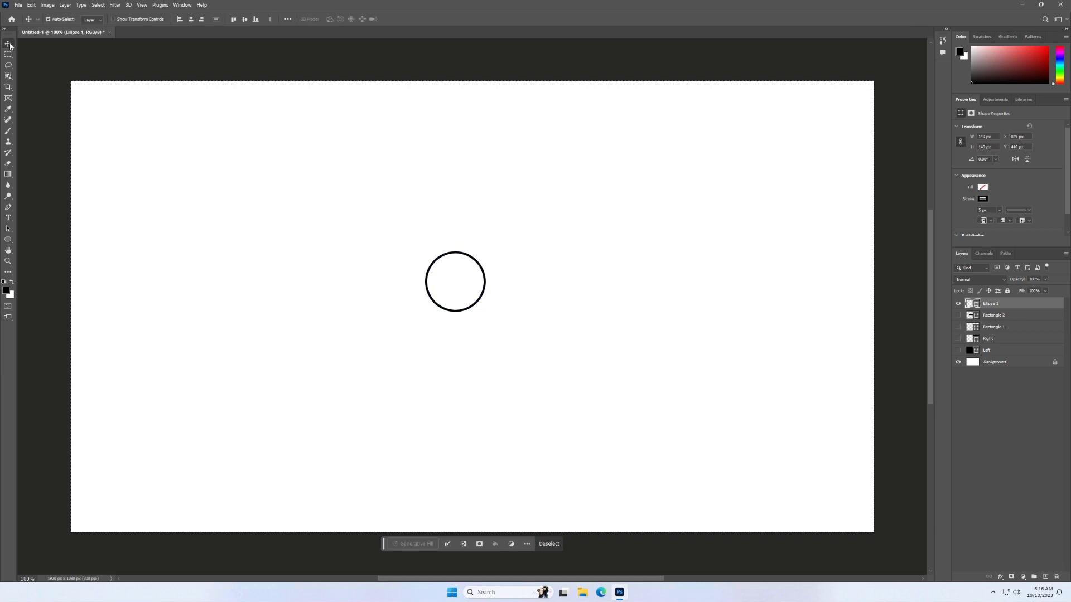
click(192, 20)
click(246, 21)
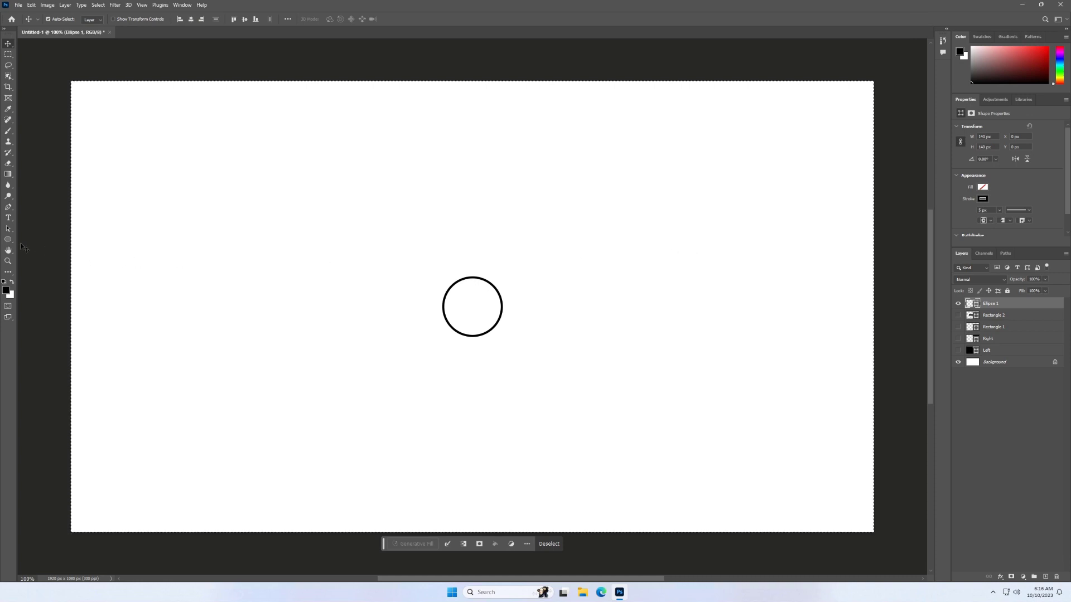
Hide the ring and draw a thin full-height vertical line centred horizontally on a new layer.
click(958, 303)
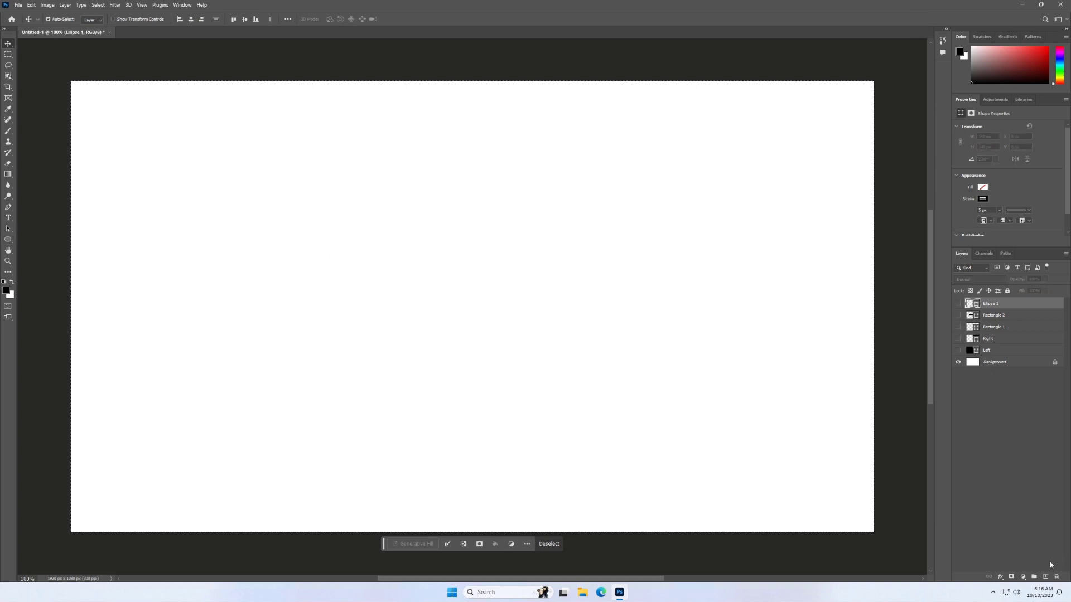
click(1045, 577)
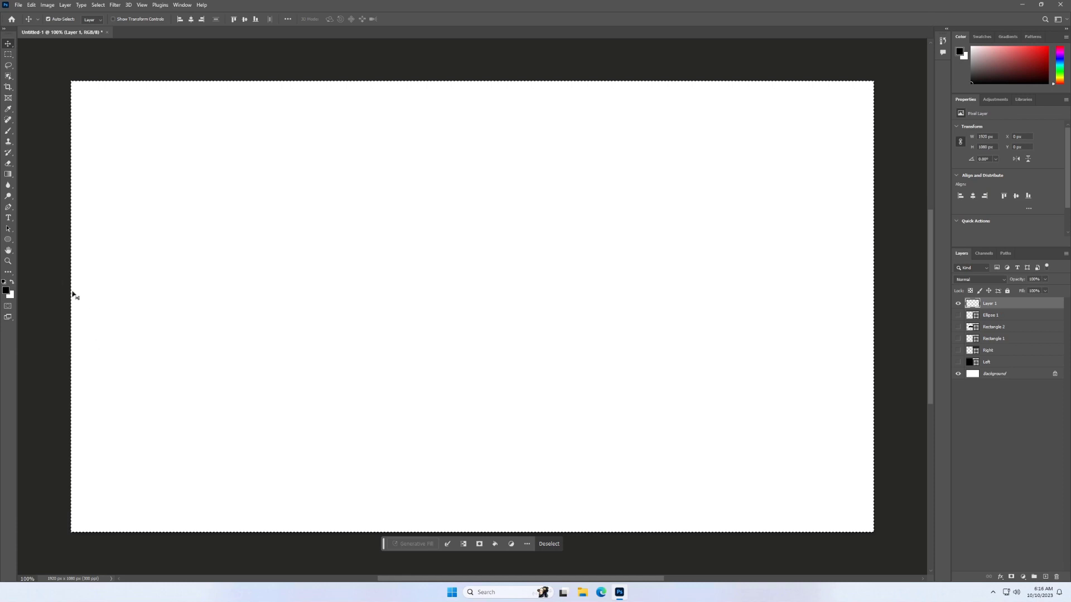
click(10, 242)
click(30, 239)
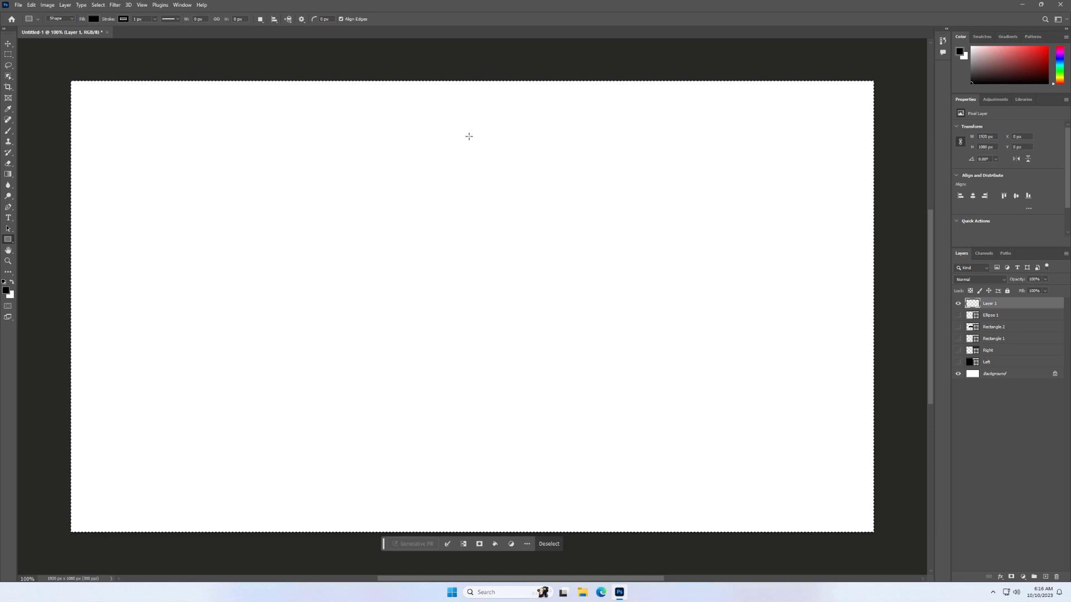
mouse_move(455, 75)
mouse_down()
mouse_move(467, 544)
mouse_move(458, 548)
mouse_up()
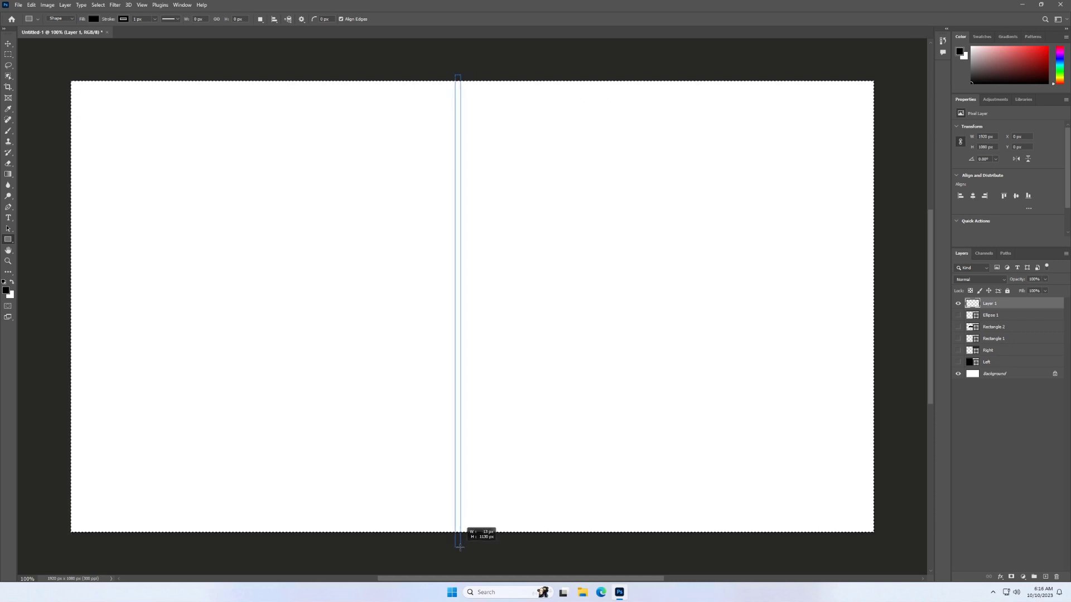
drag(458, 548, 456, 550)
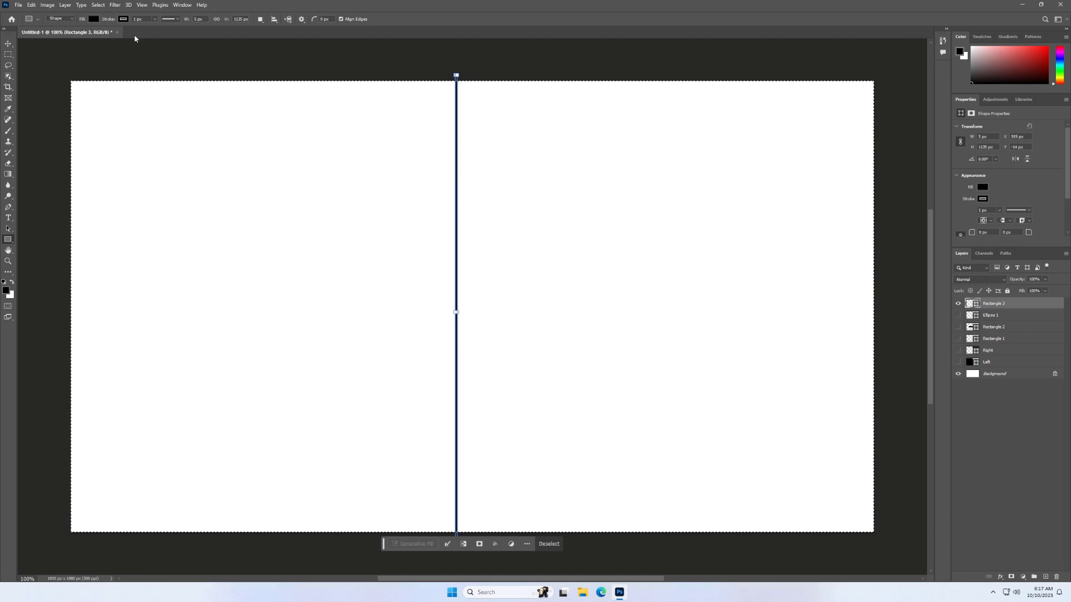
click(9, 44)
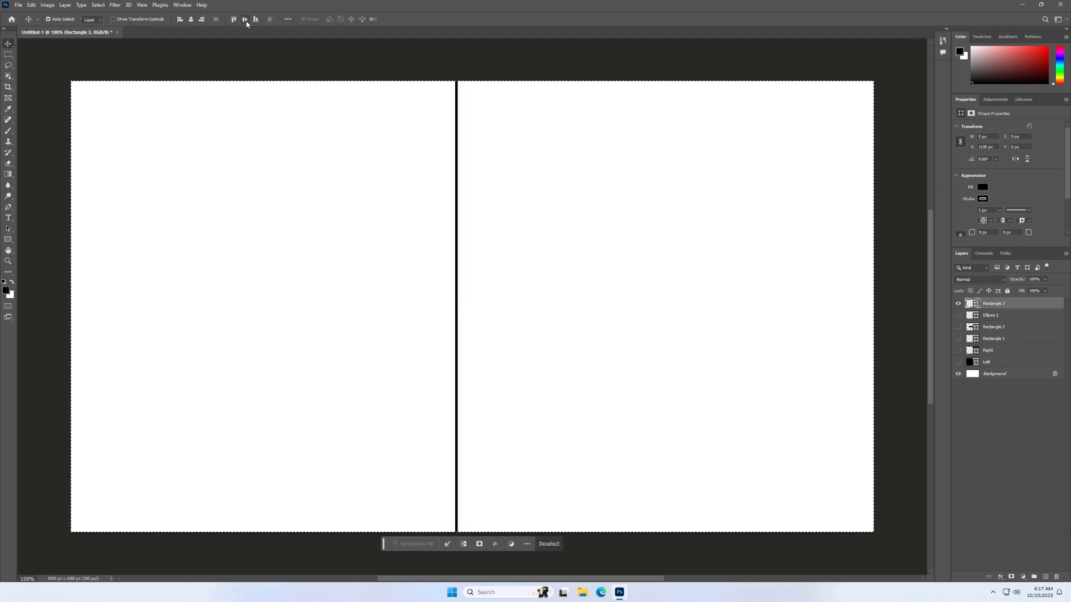
click(191, 19)
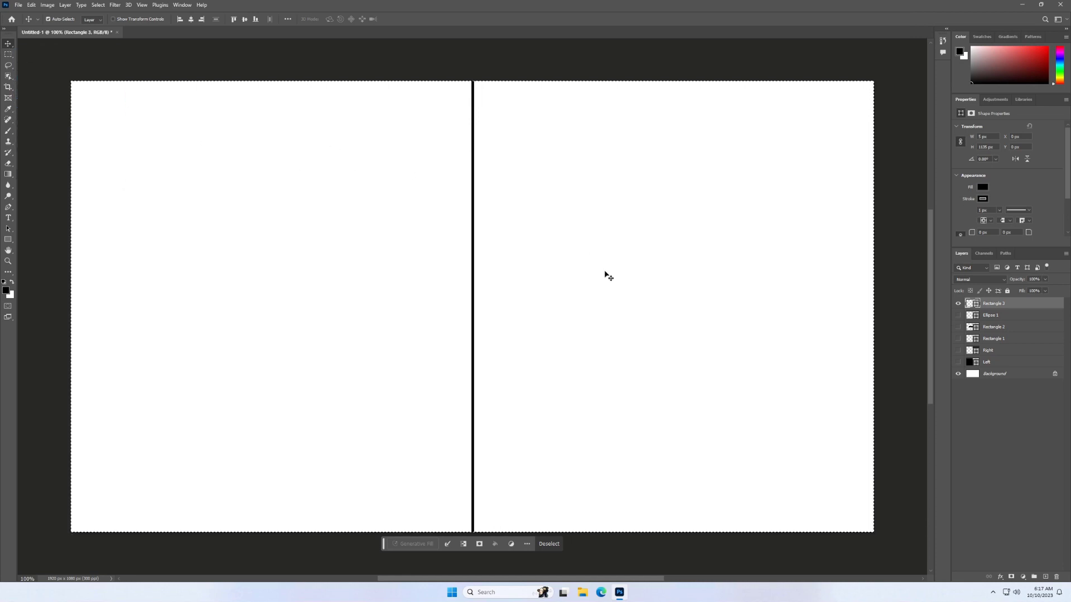
Hide the divider line and rename the border rectangle layer to Border.
click(958, 304)
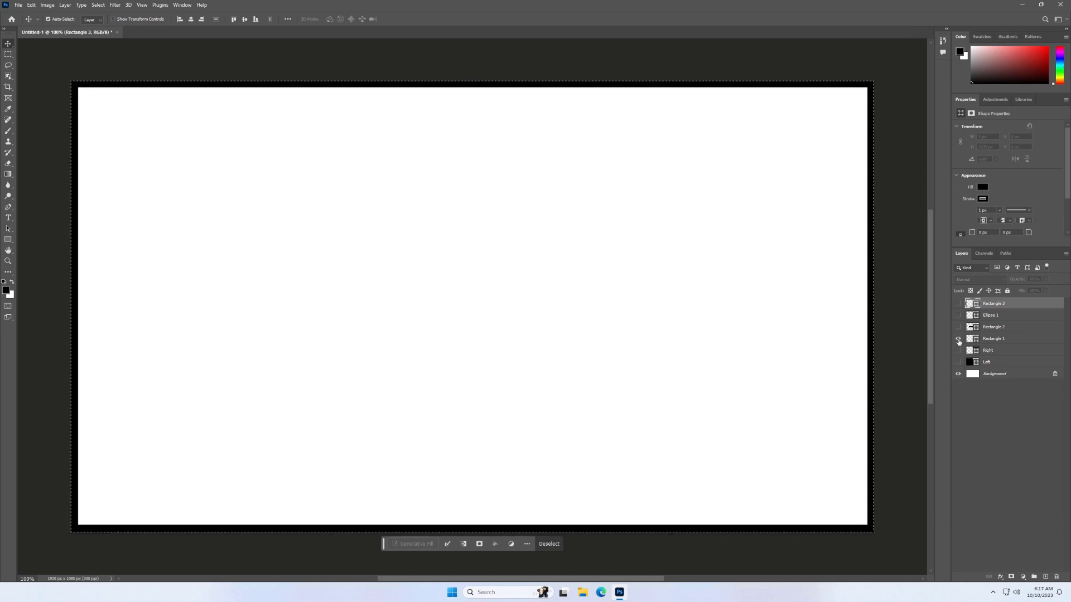
double_click(993, 338)
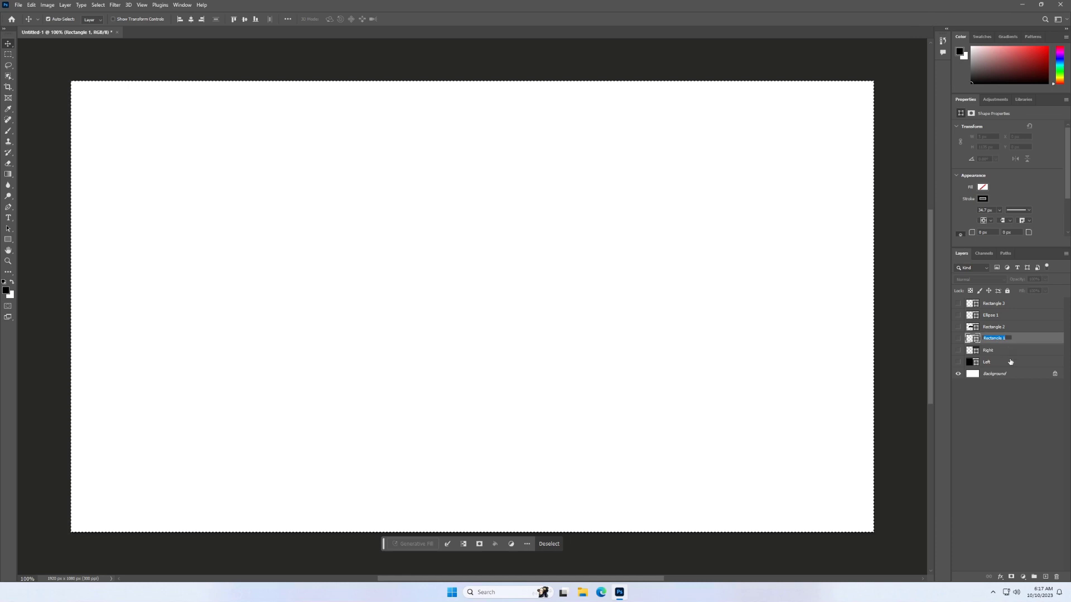
text(Border)
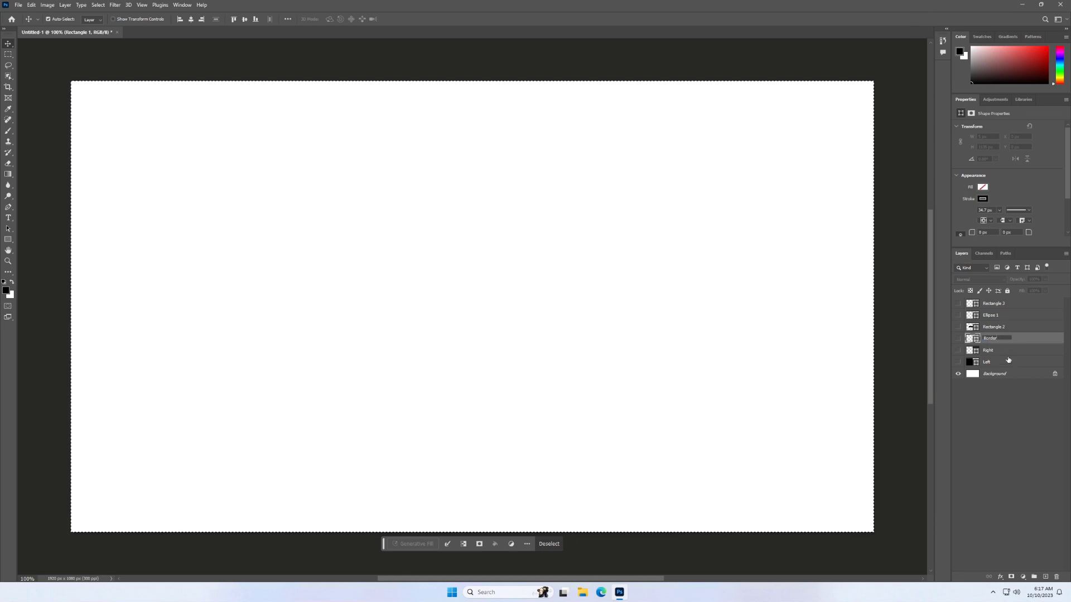
click(995, 327)
click(957, 328)
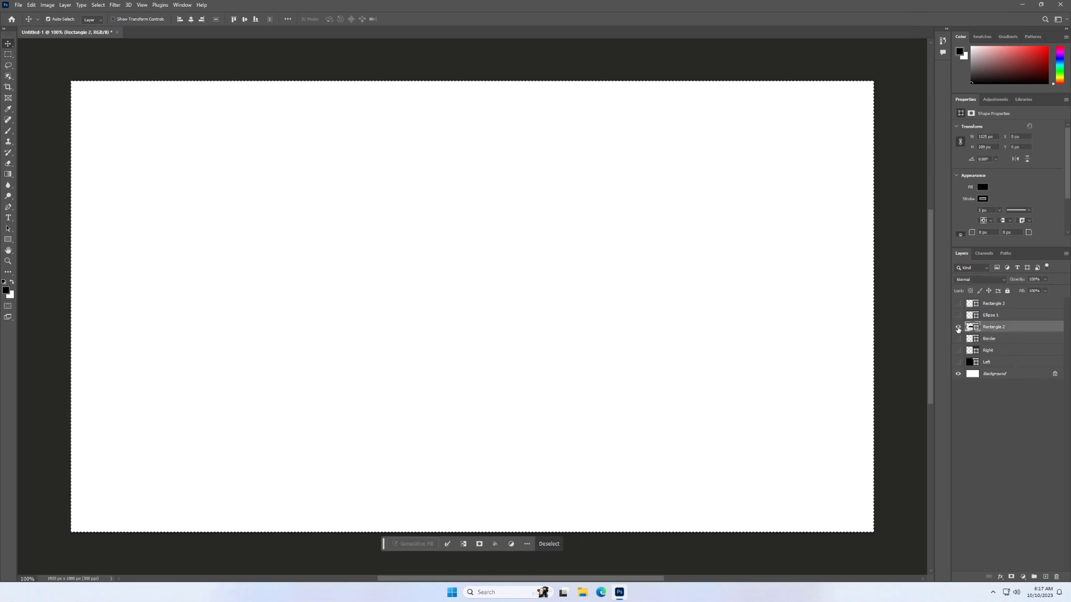
click(958, 328)
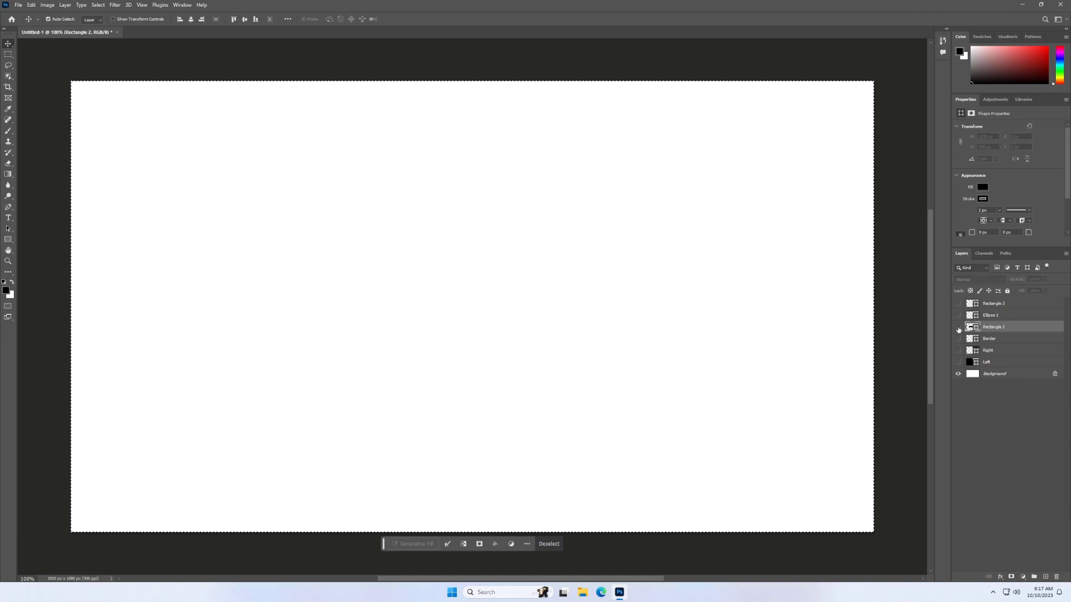
Rename the remaining layers Center Square, Center ring and Split line.
double_click(999, 328)
text(Center Square)
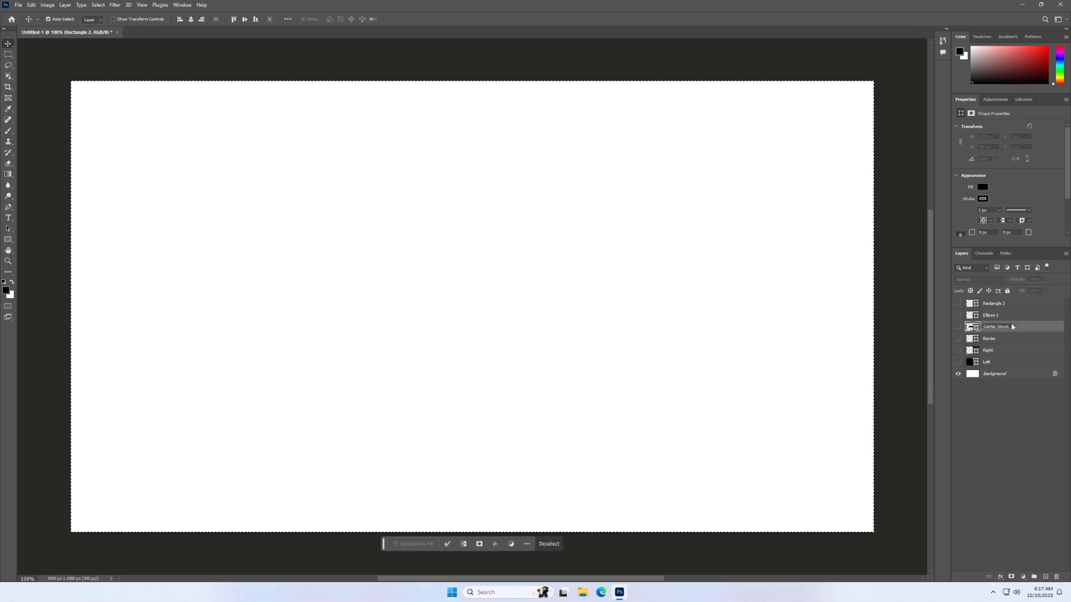
click(963, 316)
click(958, 315)
text(Center circ)
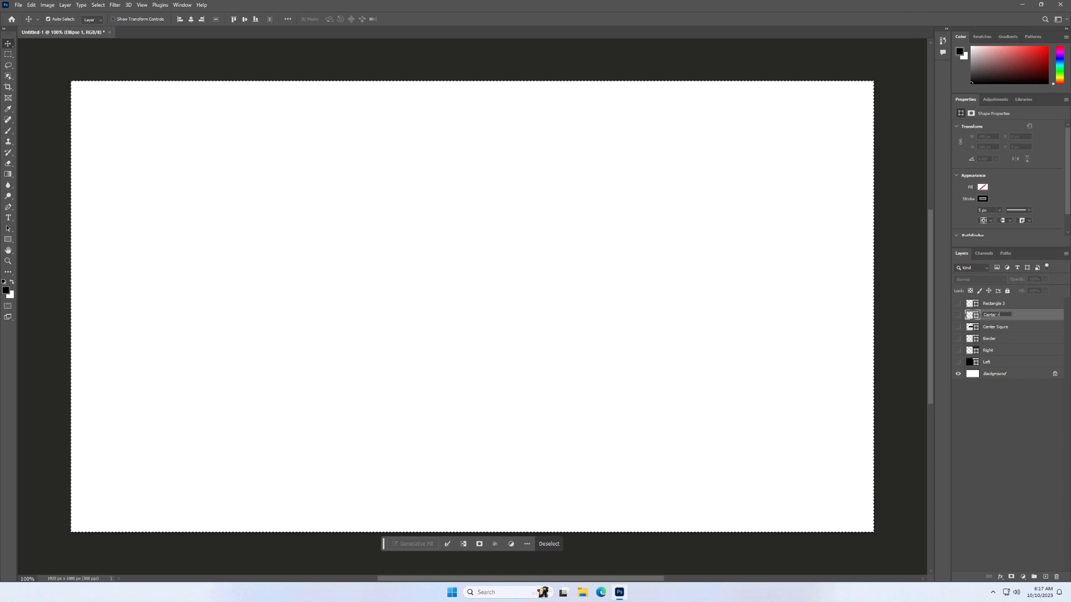
click(992, 304)
click(959, 303)
text(Split line)
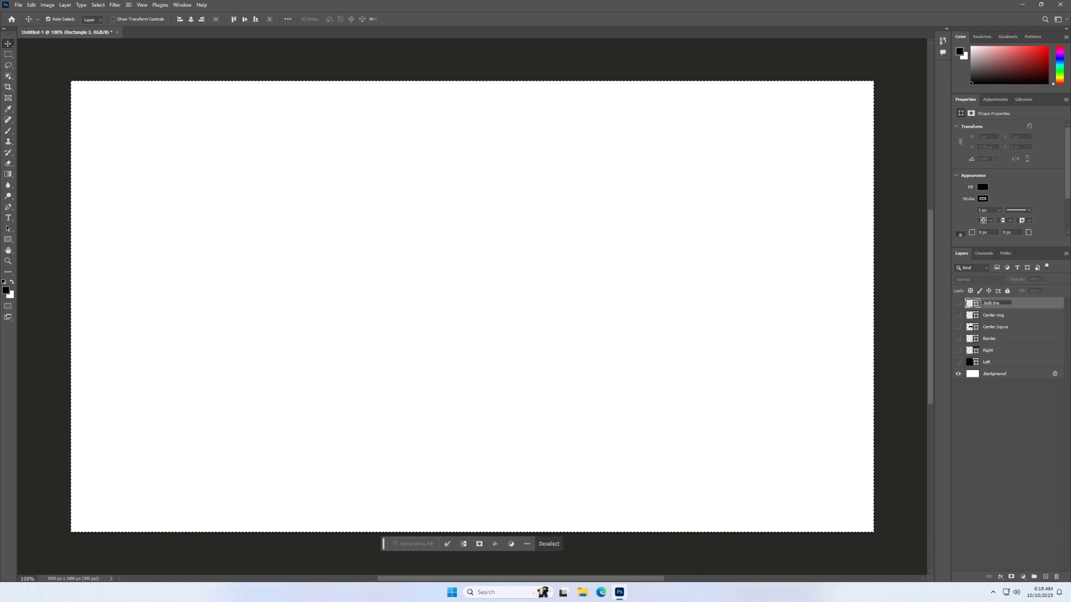
click(967, 305)
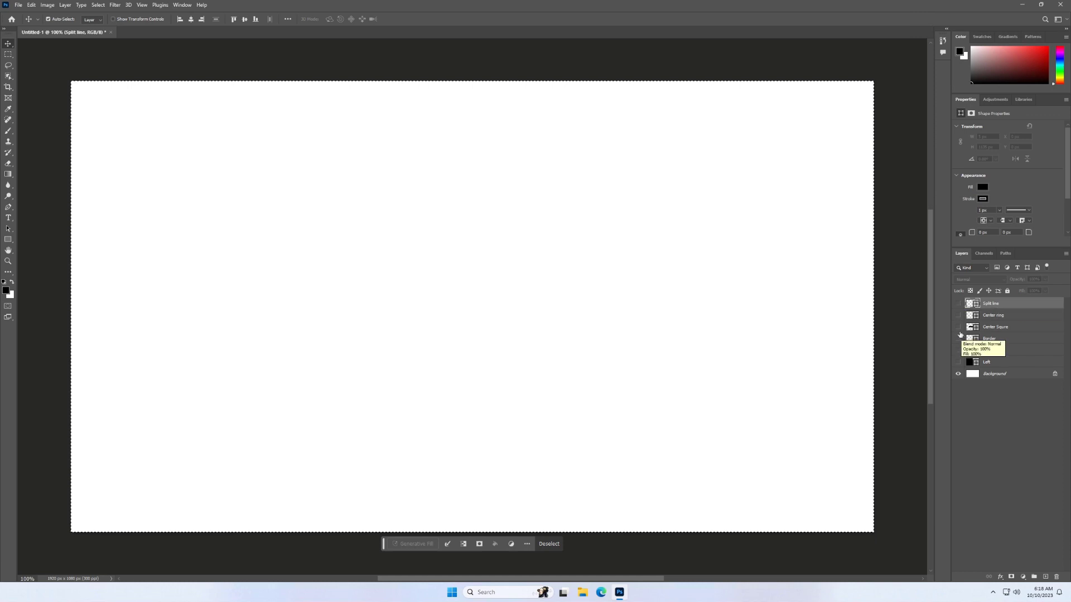
Show the Center Squre layer and duplicate it.
click(958, 327)
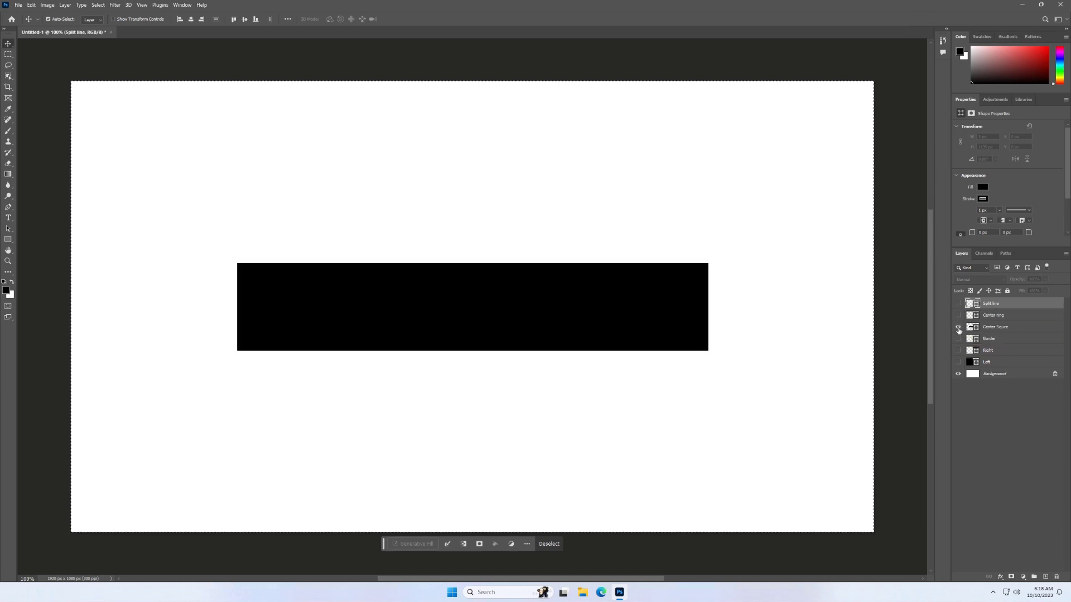
click(1004, 327)
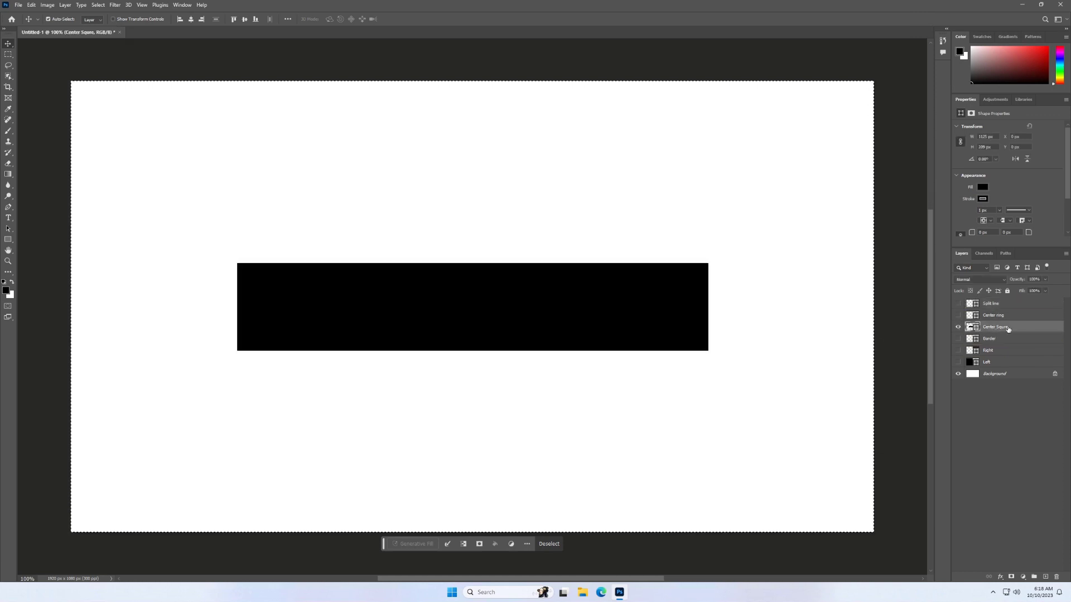
right_click(1008, 329)
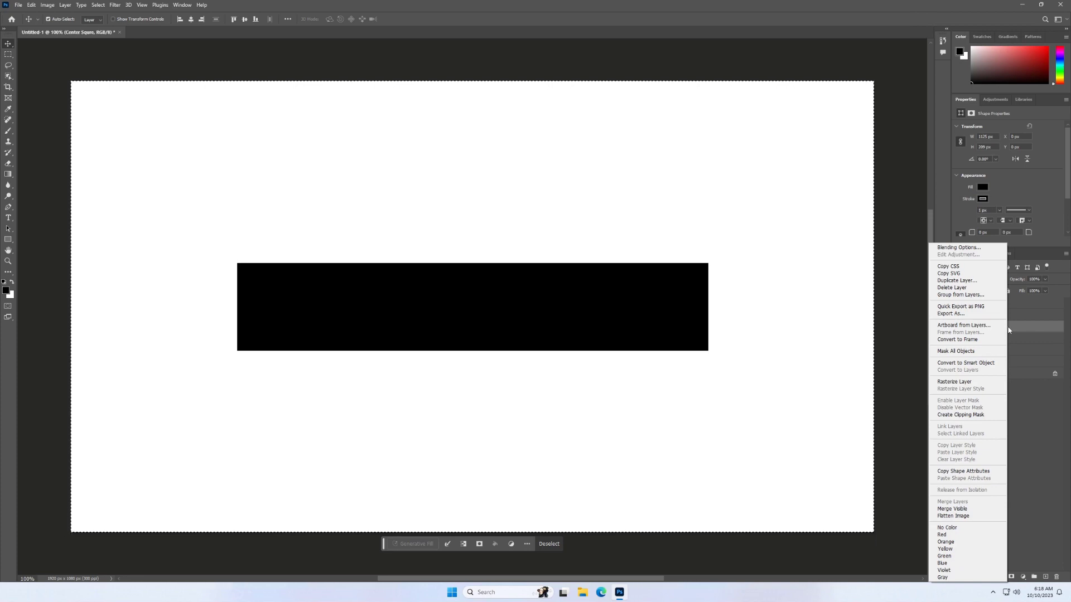
click(964, 281)
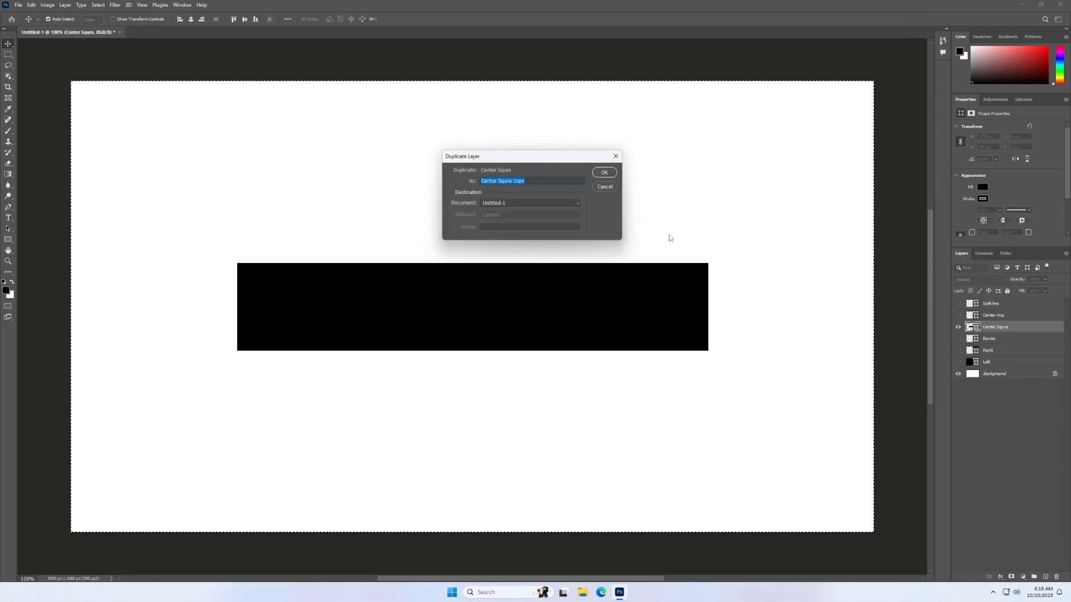
click(598, 176)
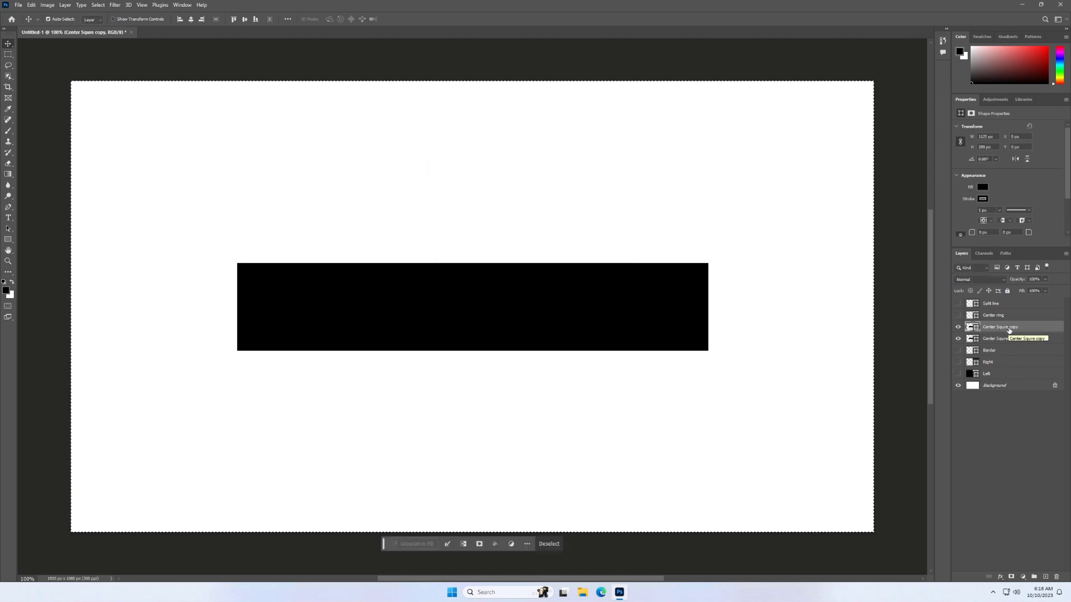
Rename the duplicate layer to 'Center Squre border'.
double_click(1003, 327)
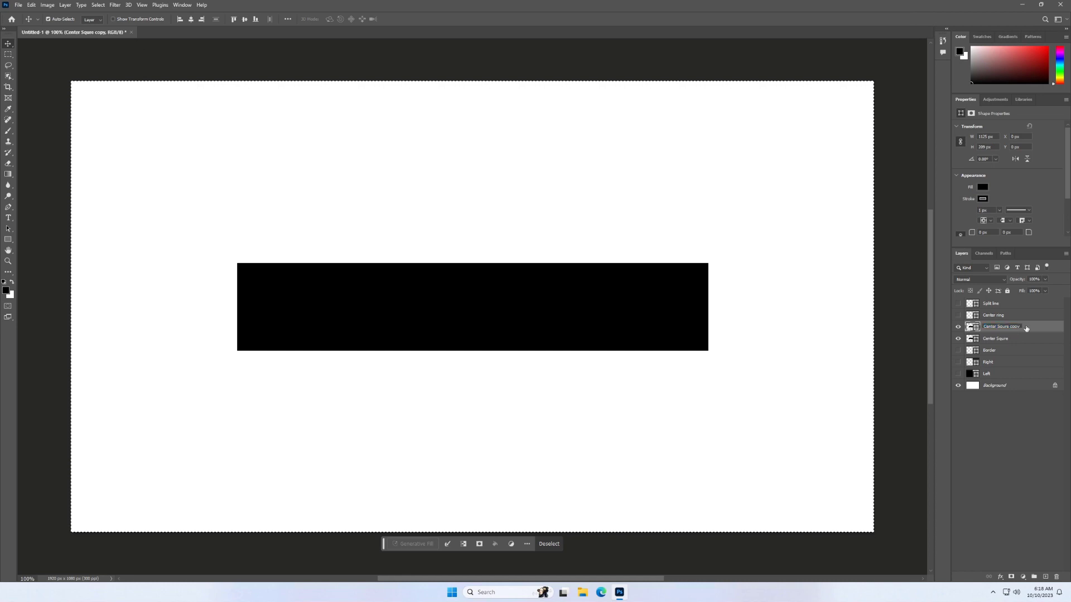
key(BackSpace)
key(BackSpace)
key(BackSpace)
key(BackSpace)
text(bord)
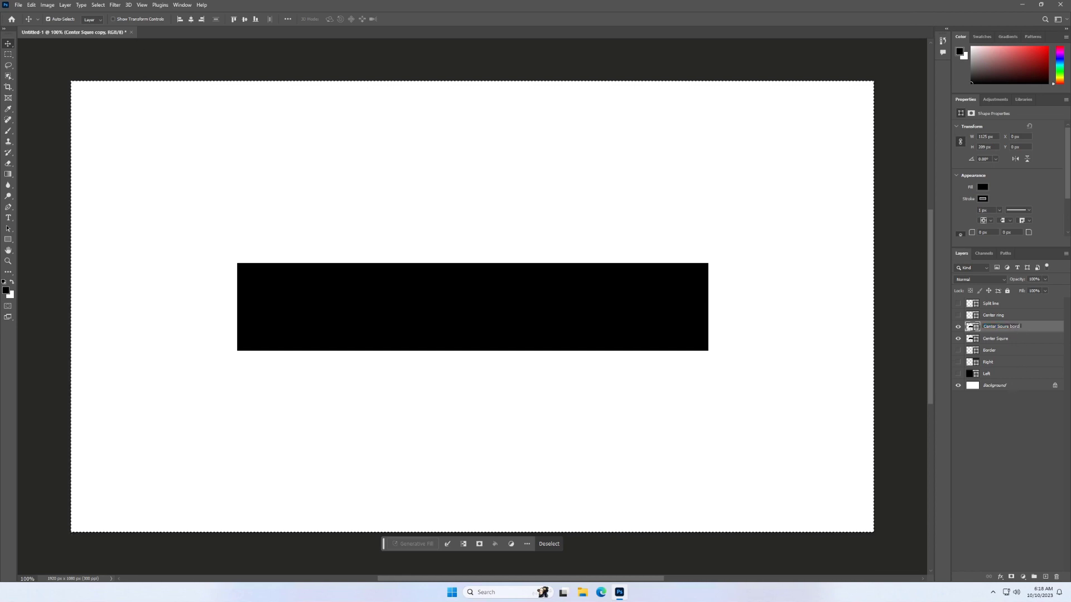
text(er)
key(Return)
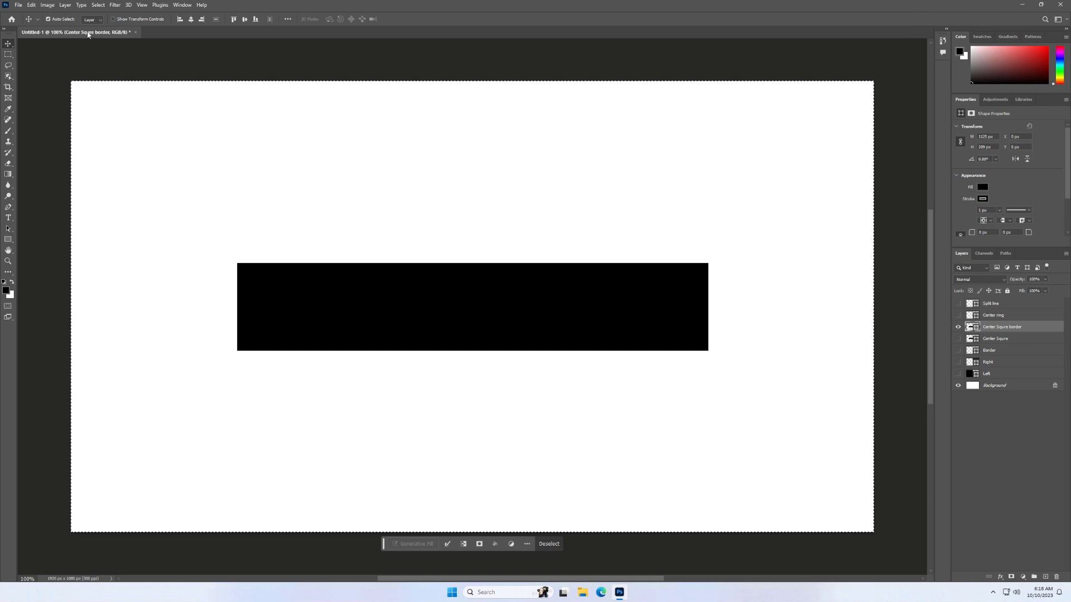
Give Center Squre border no fill and an 8 px stroke, hide it, and select Split line.
click(8, 239)
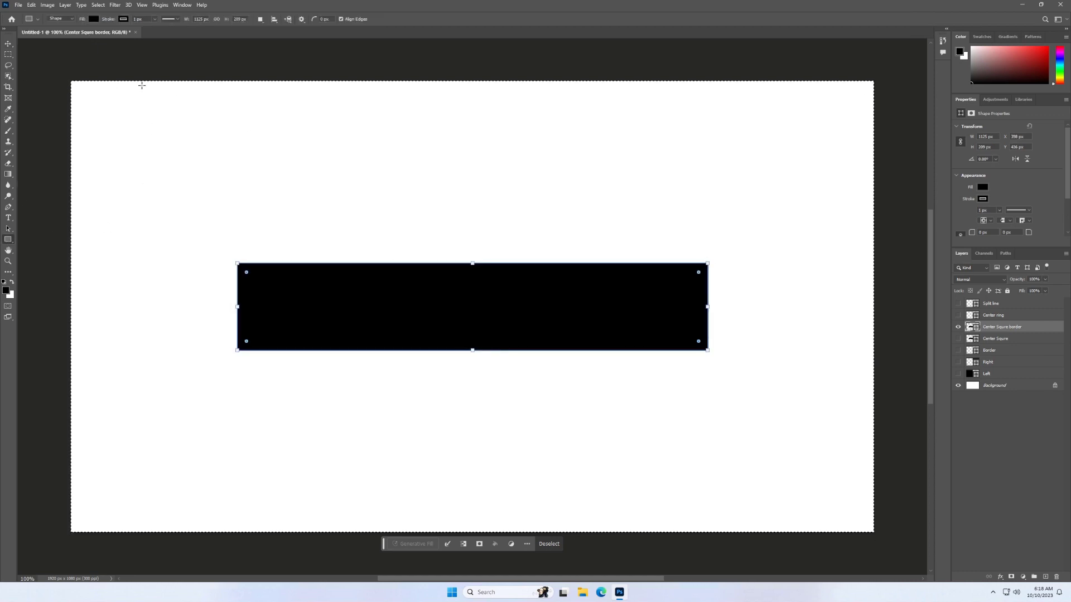
click(93, 18)
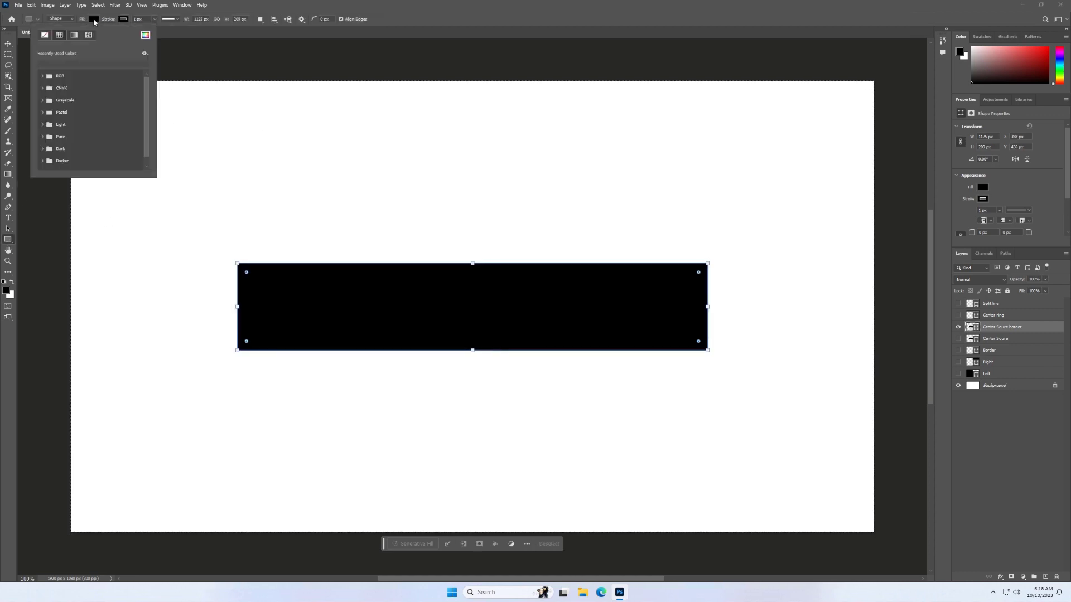
click(44, 35)
click(138, 19)
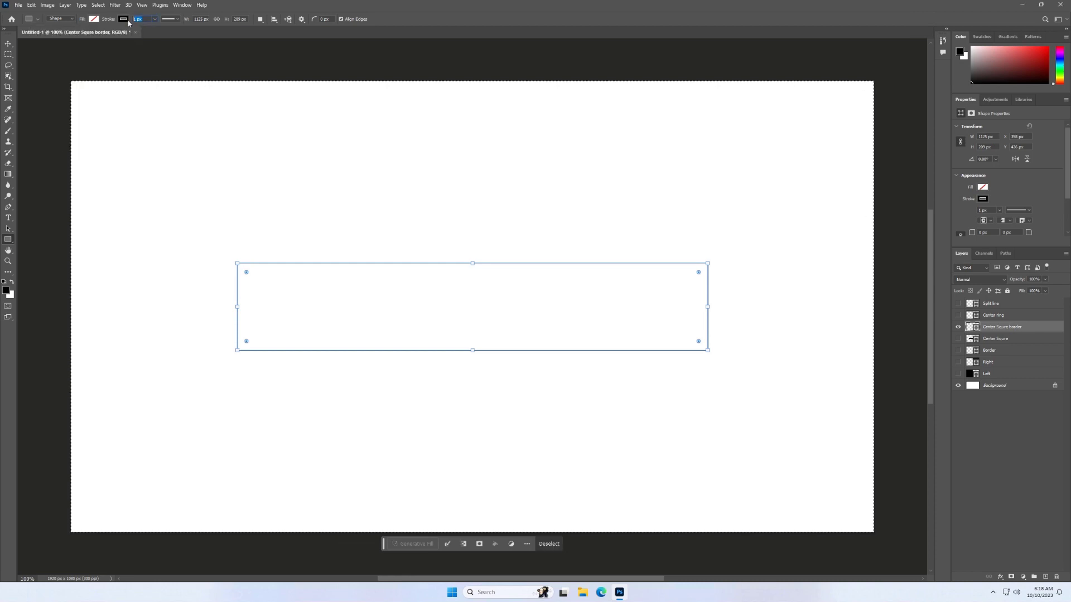
text(8)
key(Return)
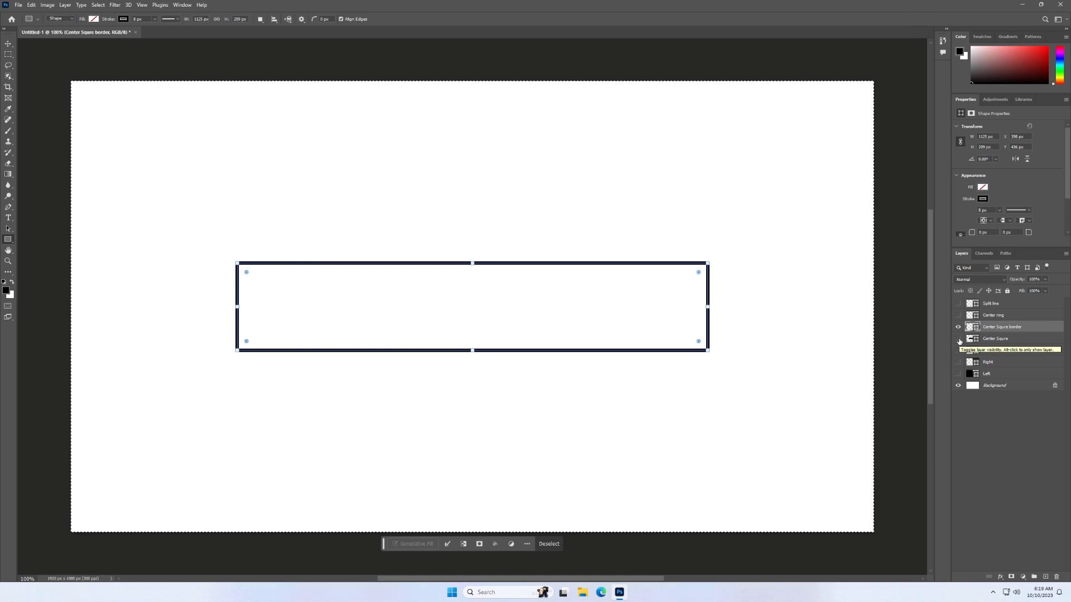
click(958, 326)
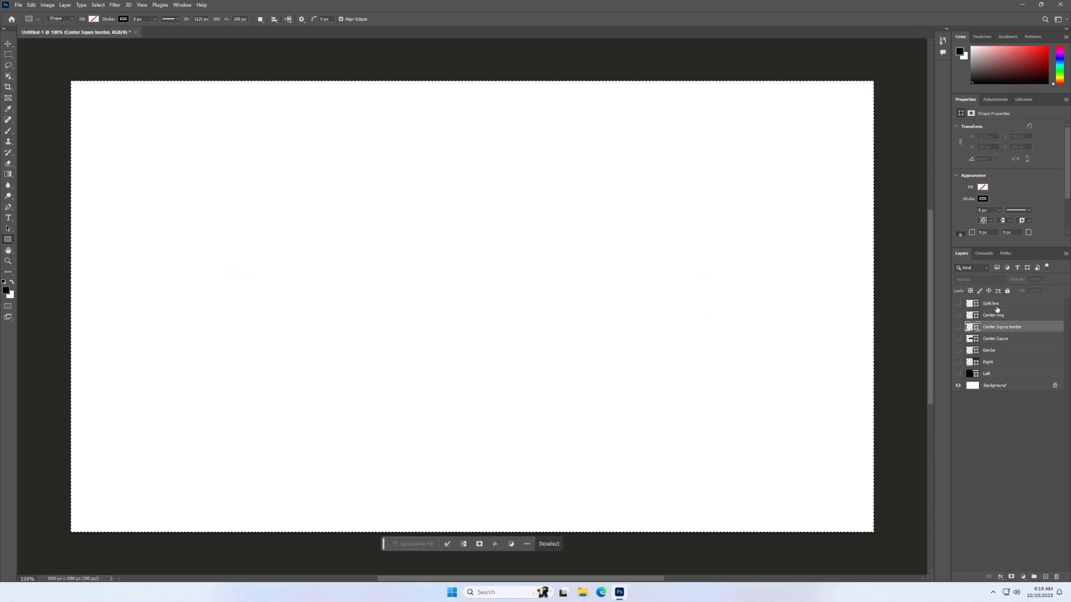
click(1022, 306)
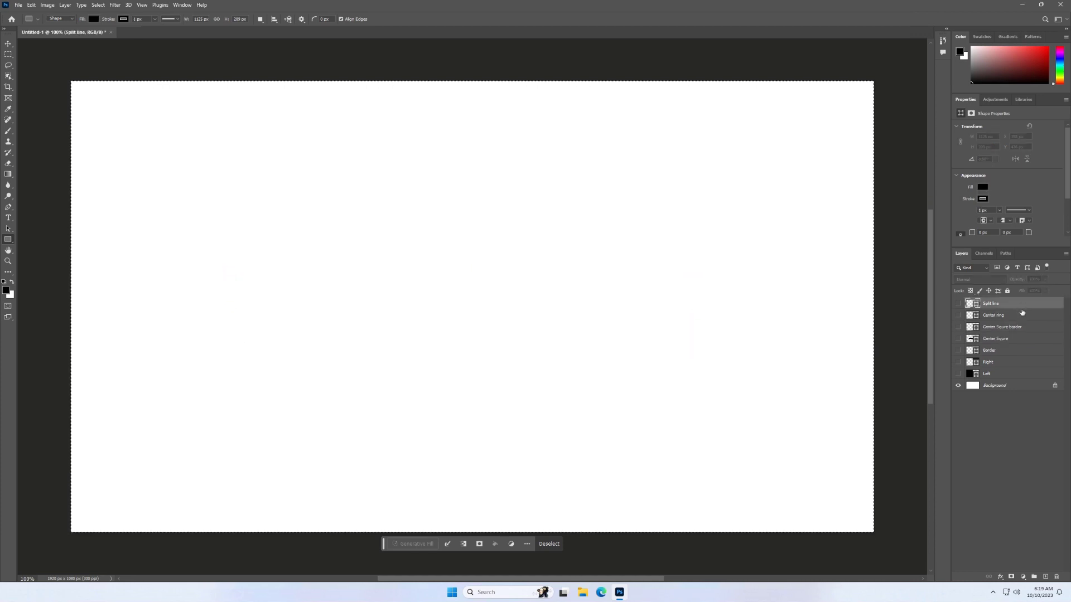
Add a new layer and draw a small black triangle, about 26×27 px, in the upper-left canvas.
click(1046, 578)
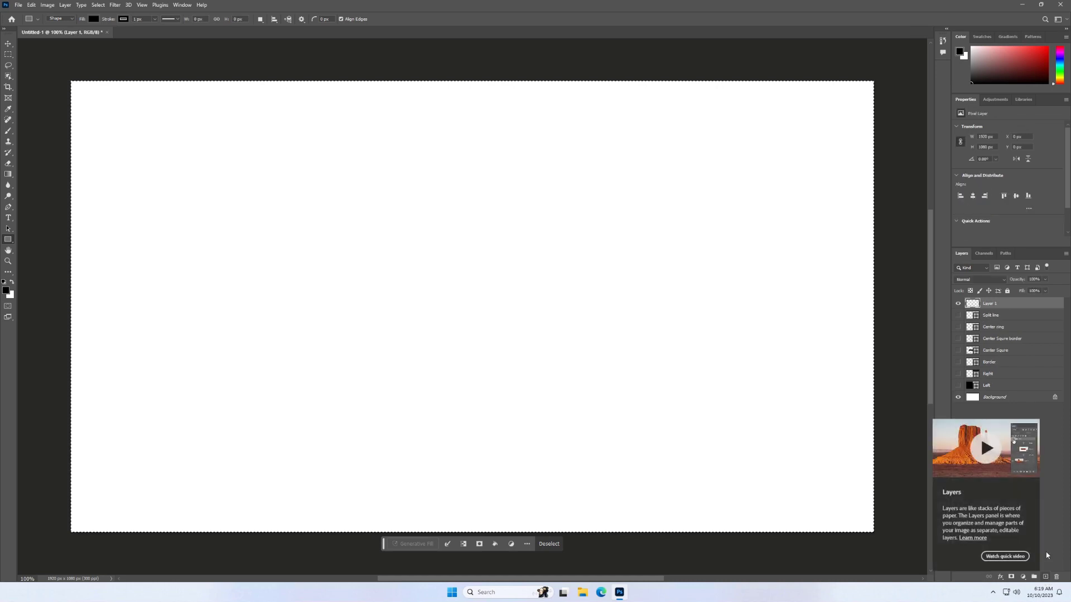
right_click(9, 241)
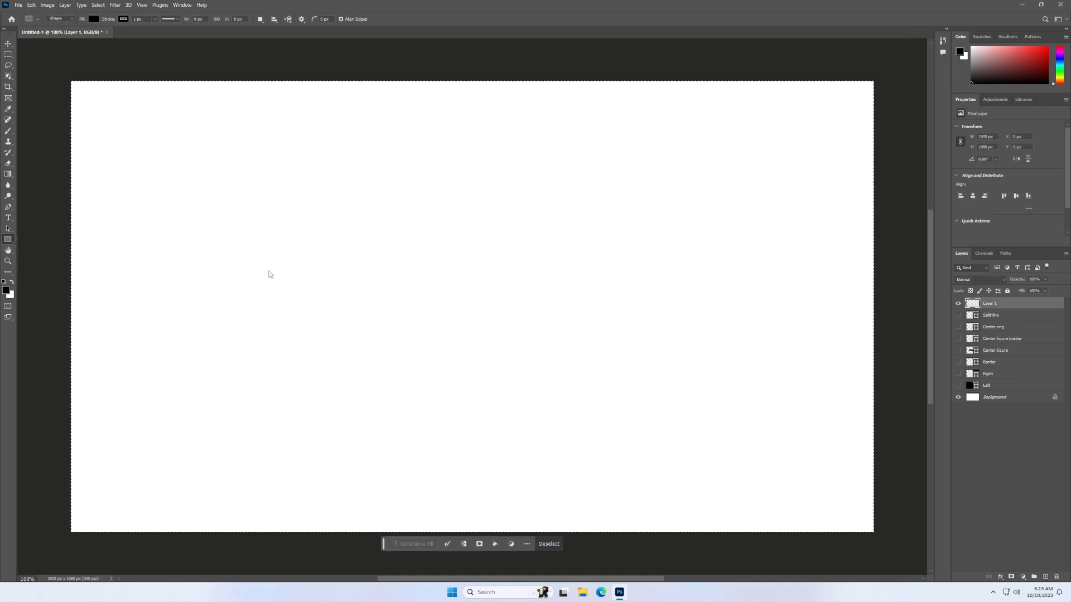
mouse_move(389, 215)
mouse_down()
mouse_move(427, 249)
mouse_move(406, 231)
mouse_up()
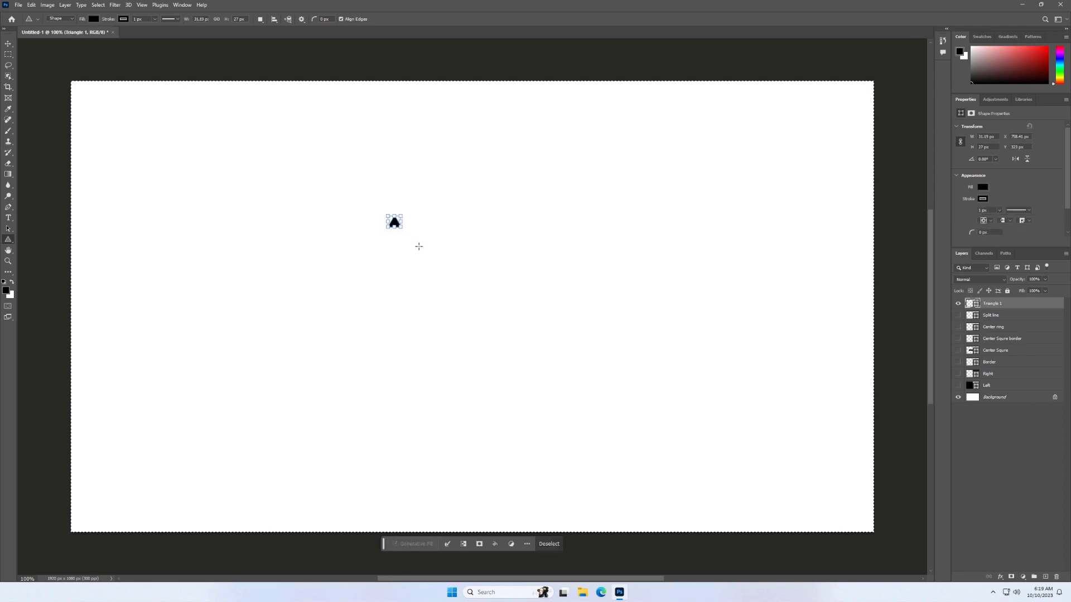
click(8, 43)
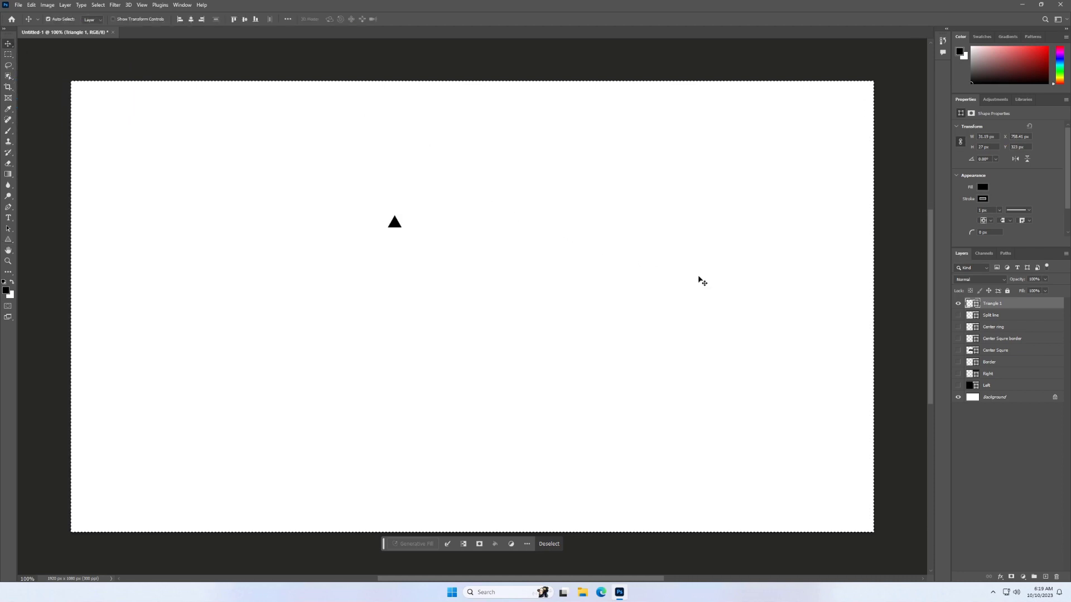
Duplicate Triangle 1 as 'Triangle 1 copy', clear the selection, and enable Show Transform Controls.
right_click(1008, 303)
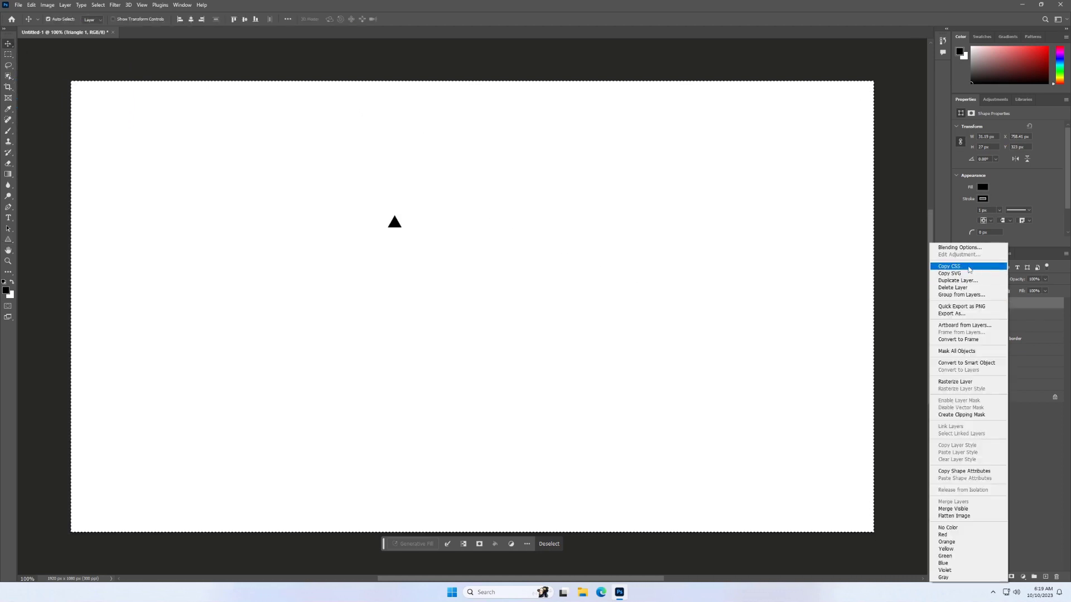
click(955, 280)
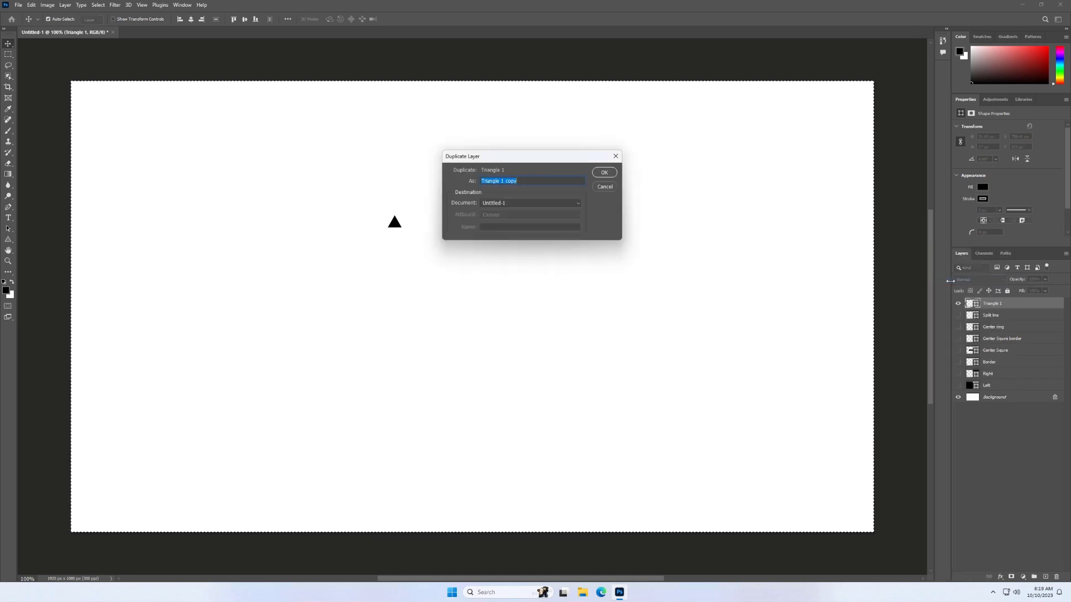
click(604, 174)
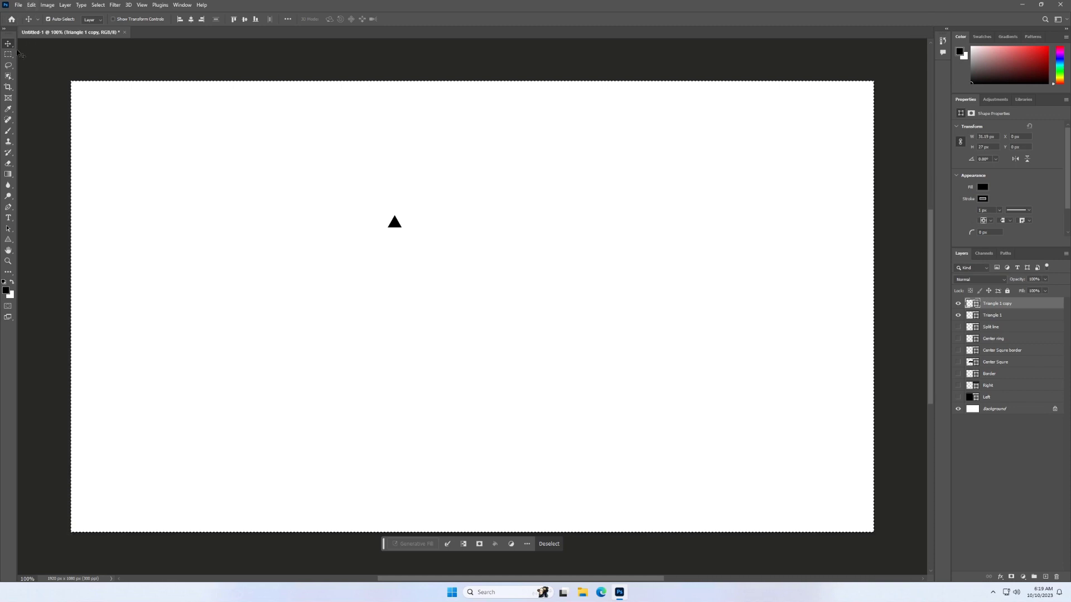
key(m)
click(139, 126)
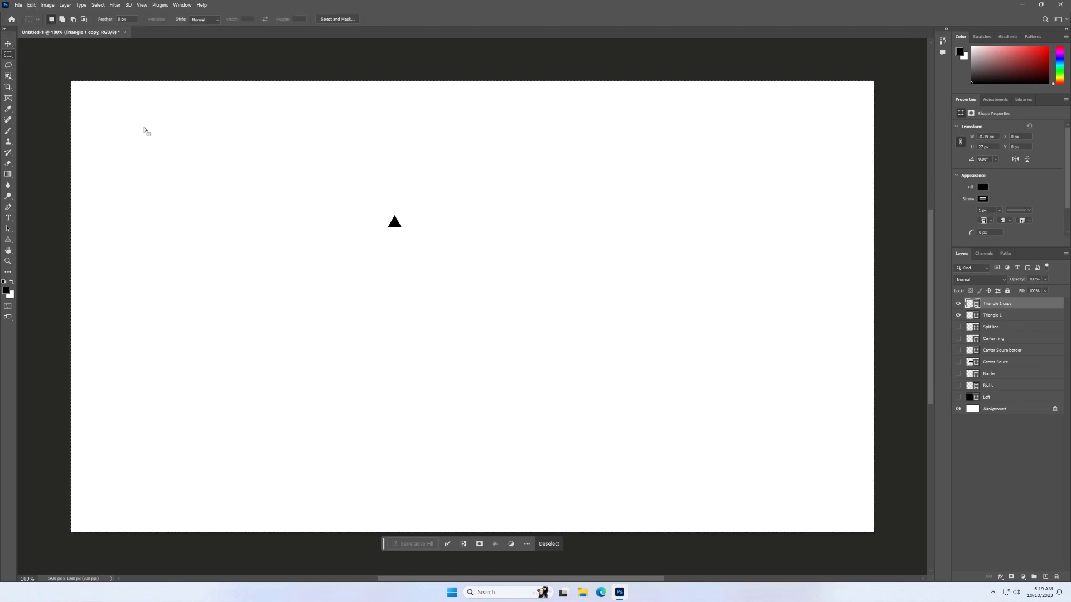
click(9, 44)
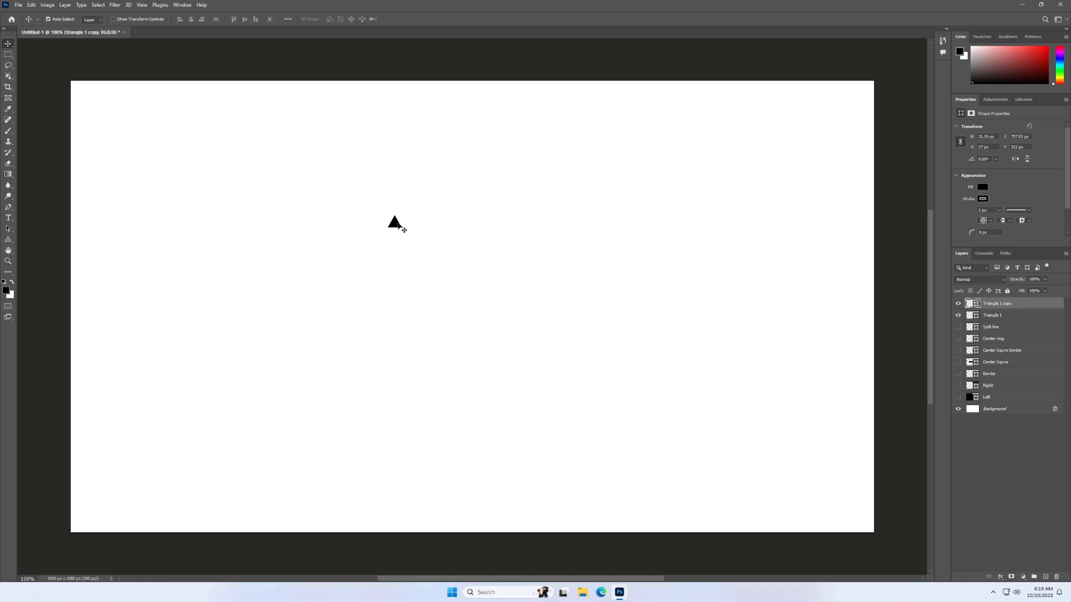
click(113, 20)
Flip the triangle copy vertically and position it just below the original triangle.
right_click(395, 222)
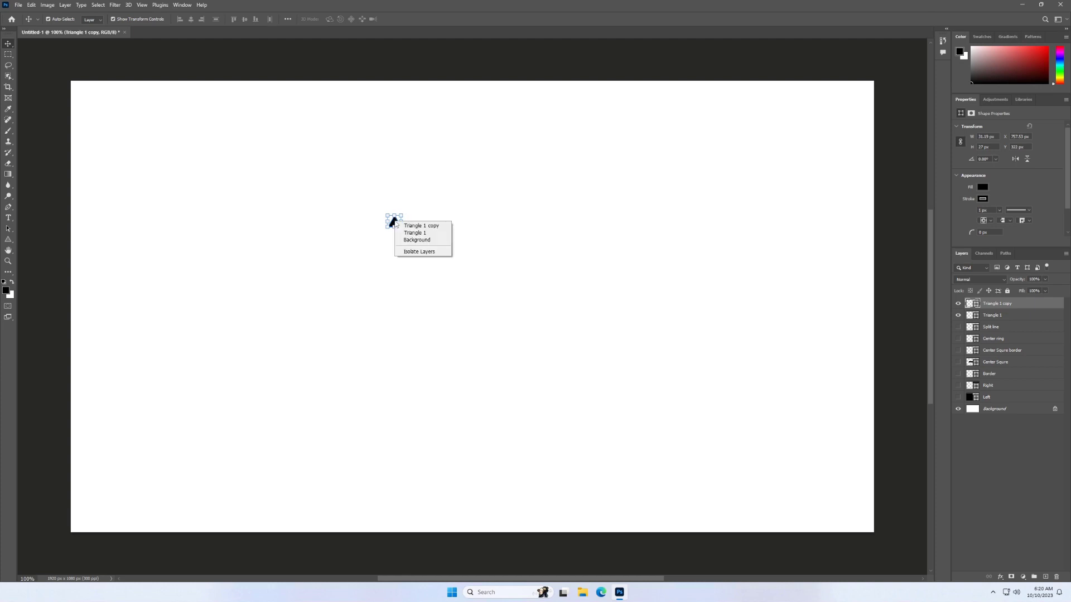
key(Escape)
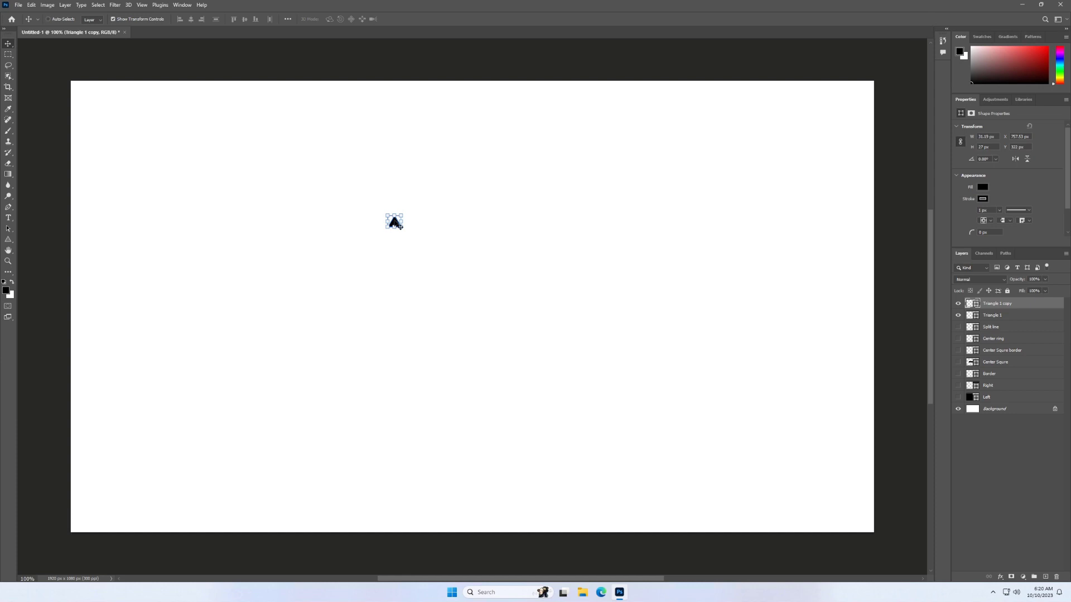
key(ctrl+t)
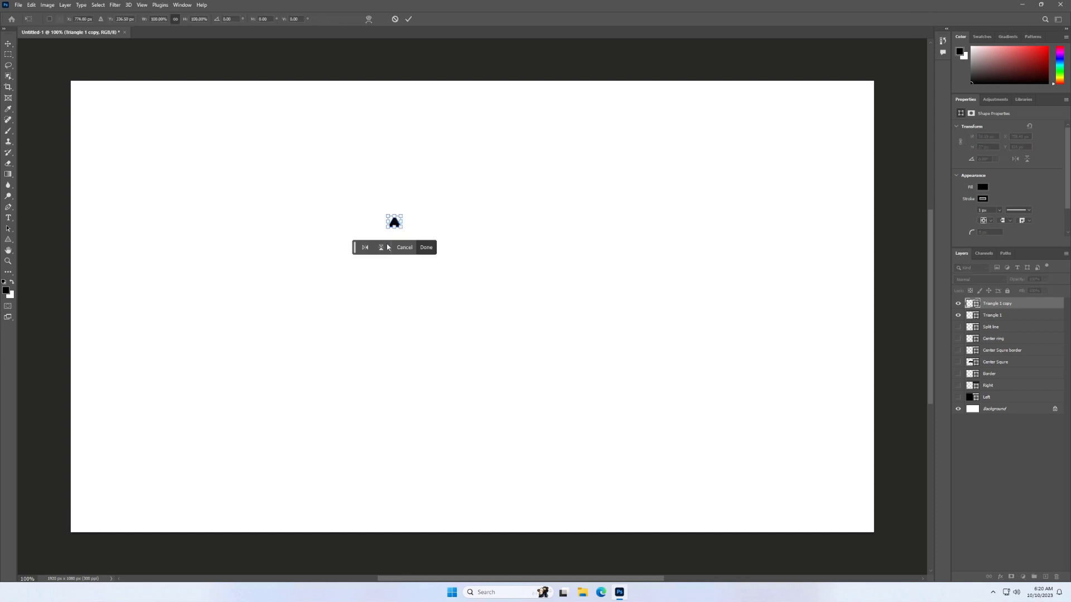
click(382, 247)
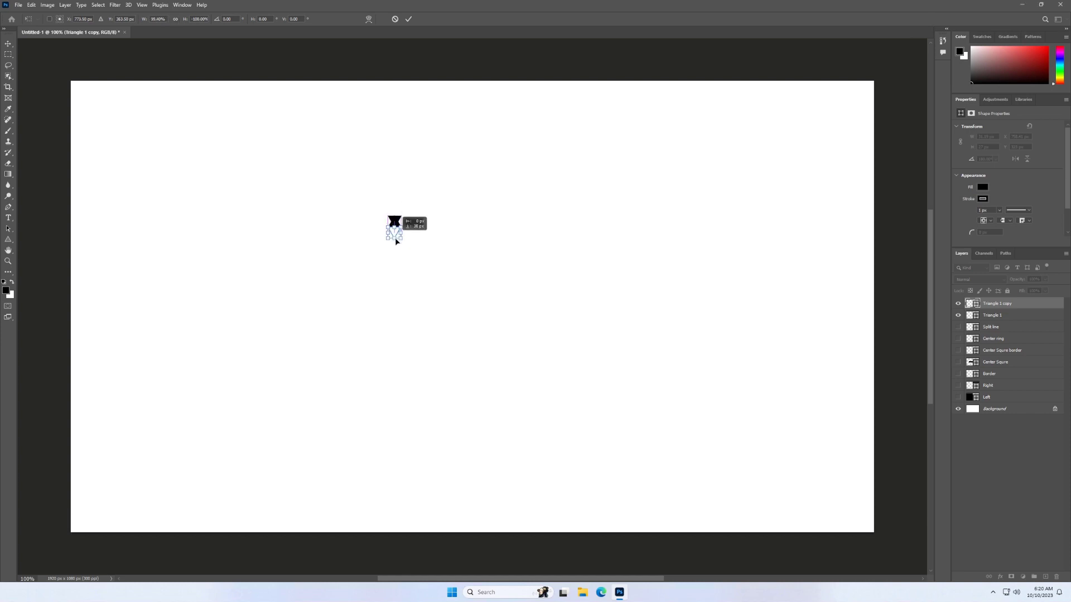
drag(394, 222, 396, 240)
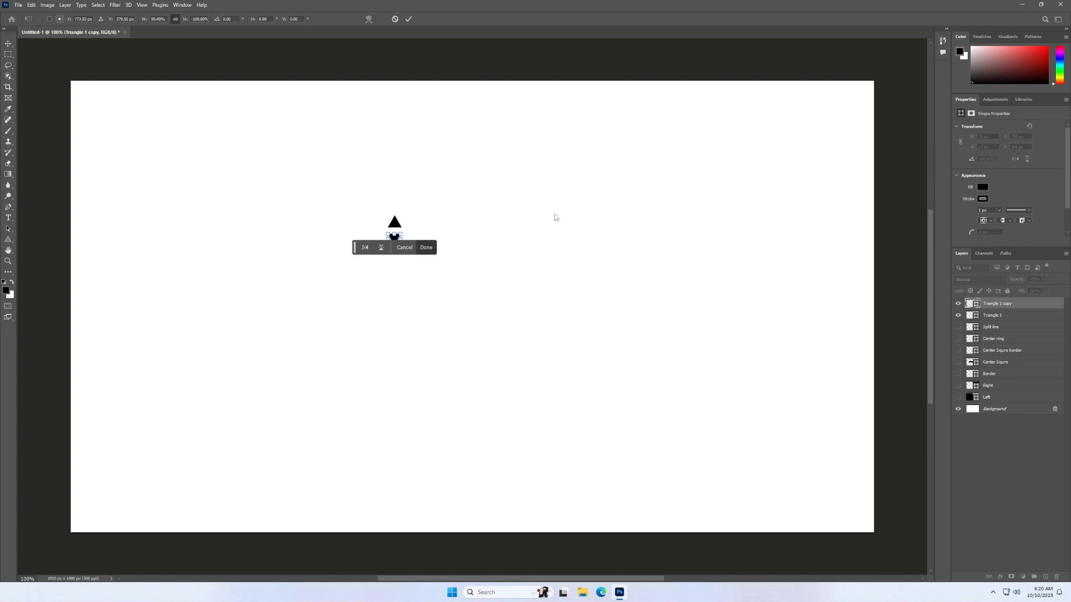
key(Down)
key(Down)
key(Down)
key(Down)
key(Down)
key(Down)
key(Down)
key(Down)
key(Down)
key(Up)
key(Up)
click(409, 19)
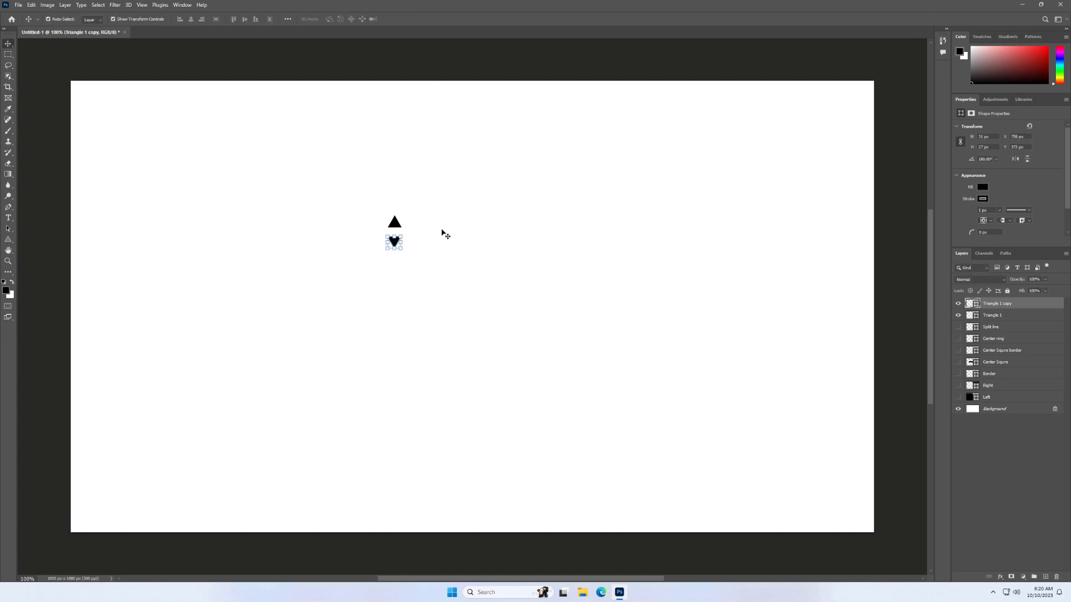
Rotate both triangle layers together 90° so they point left and right.
click(1008, 316)
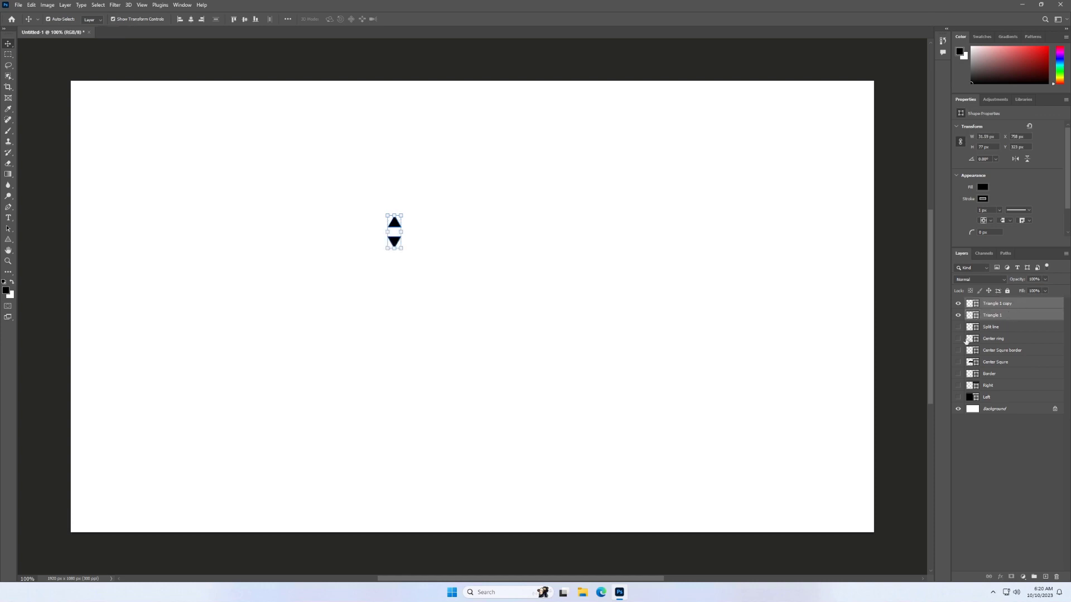
drag(409, 210, 443, 254)
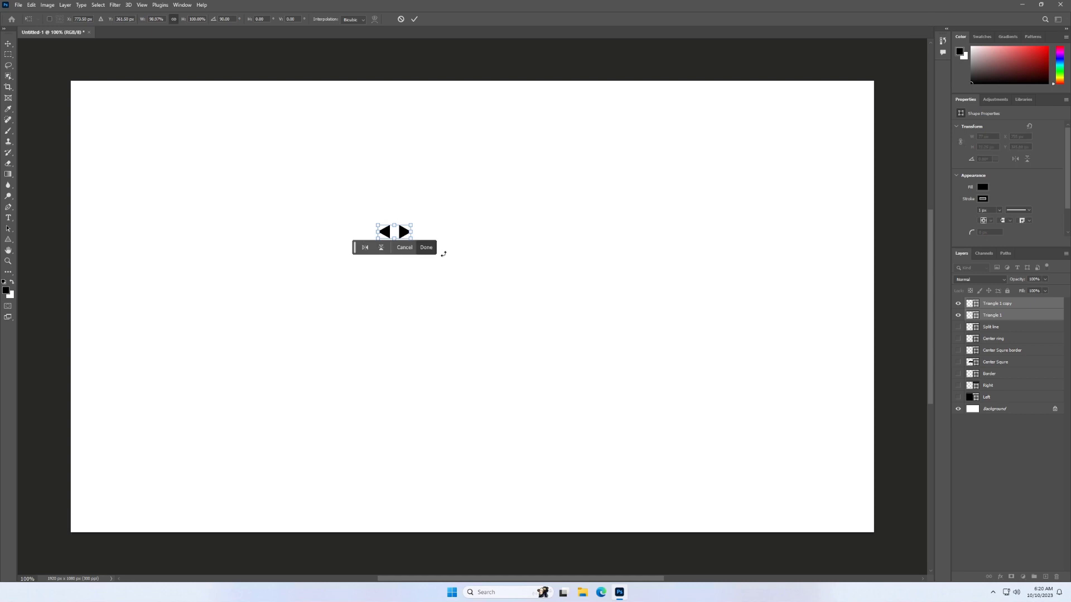
click(415, 20)
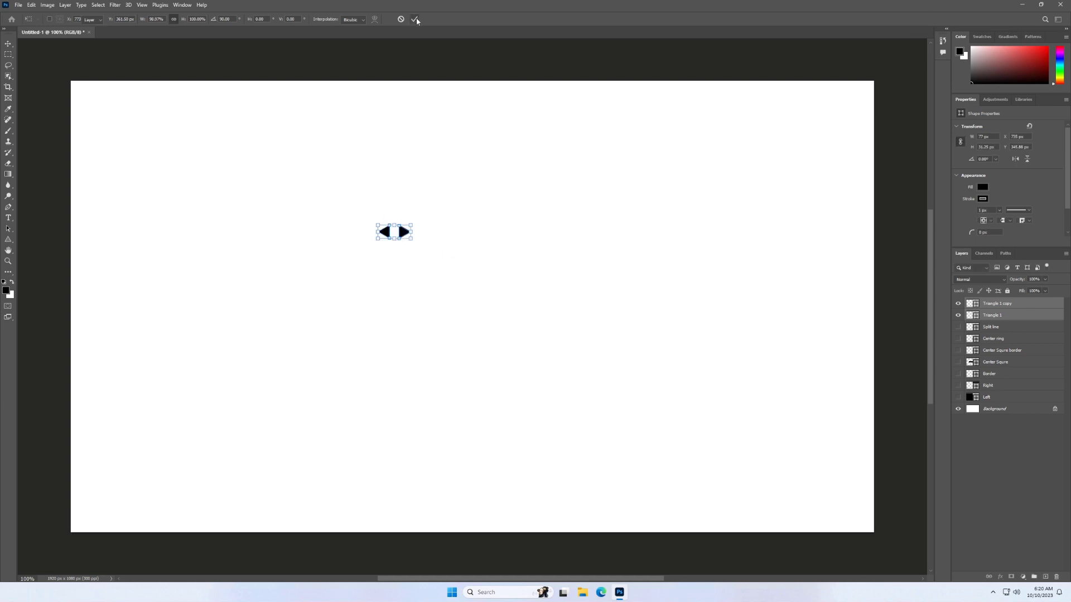
Convert the two triangles into one smart object and centre it horizontally and vertically.
right_click(1020, 308)
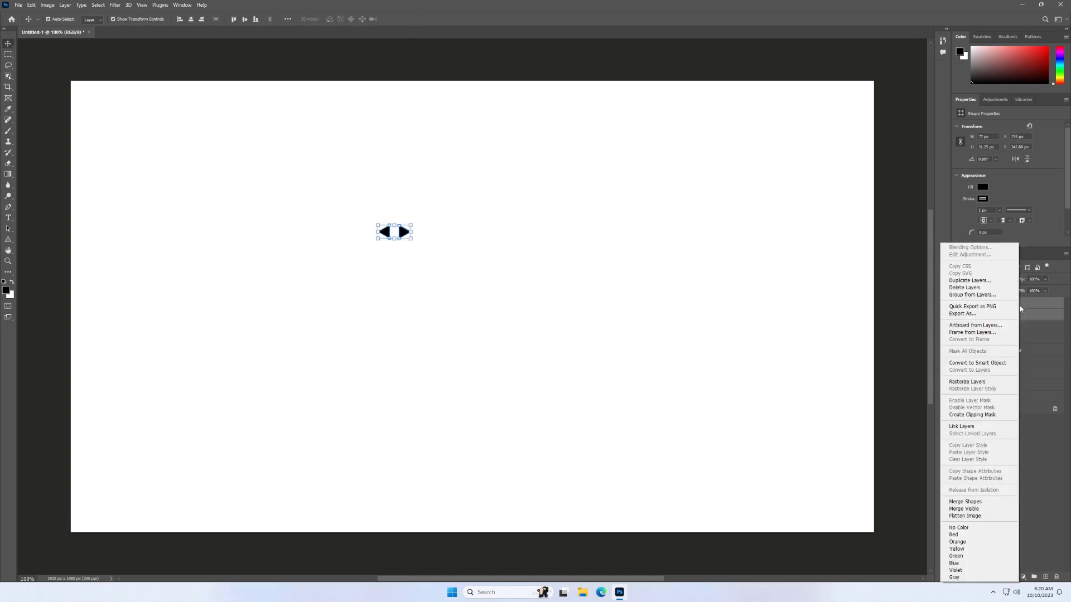
click(974, 362)
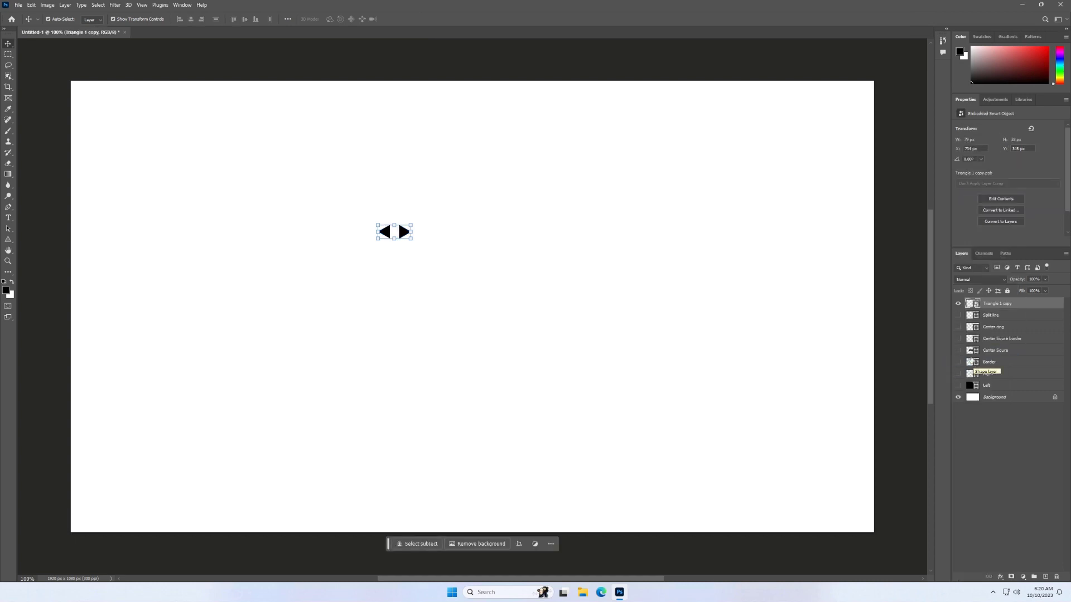
key(m)
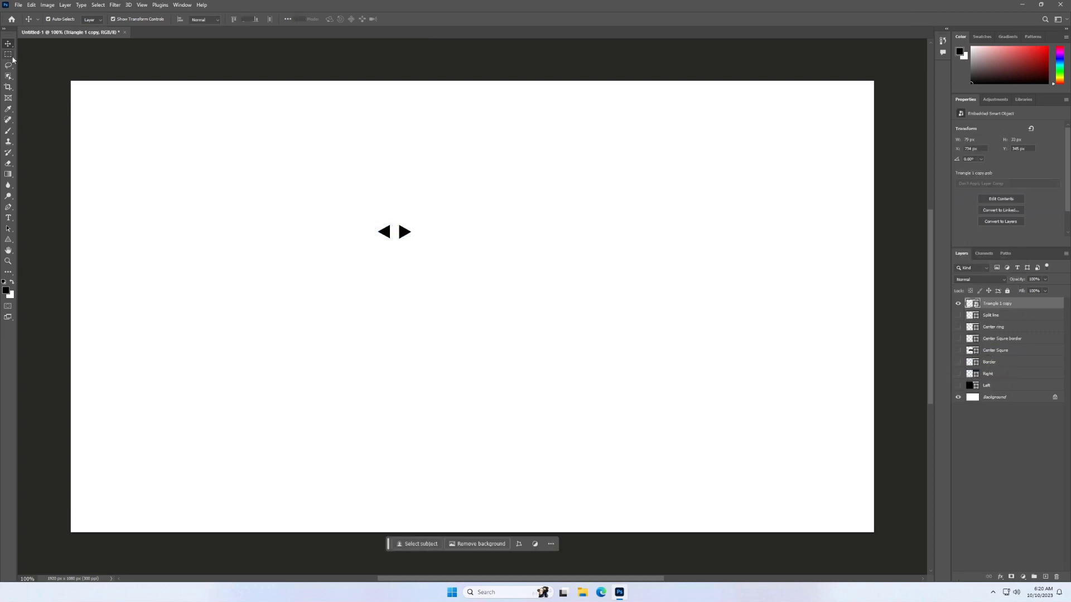
mouse_move(67, 72)
mouse_down()
mouse_move(885, 517)
mouse_move(886, 544)
mouse_up()
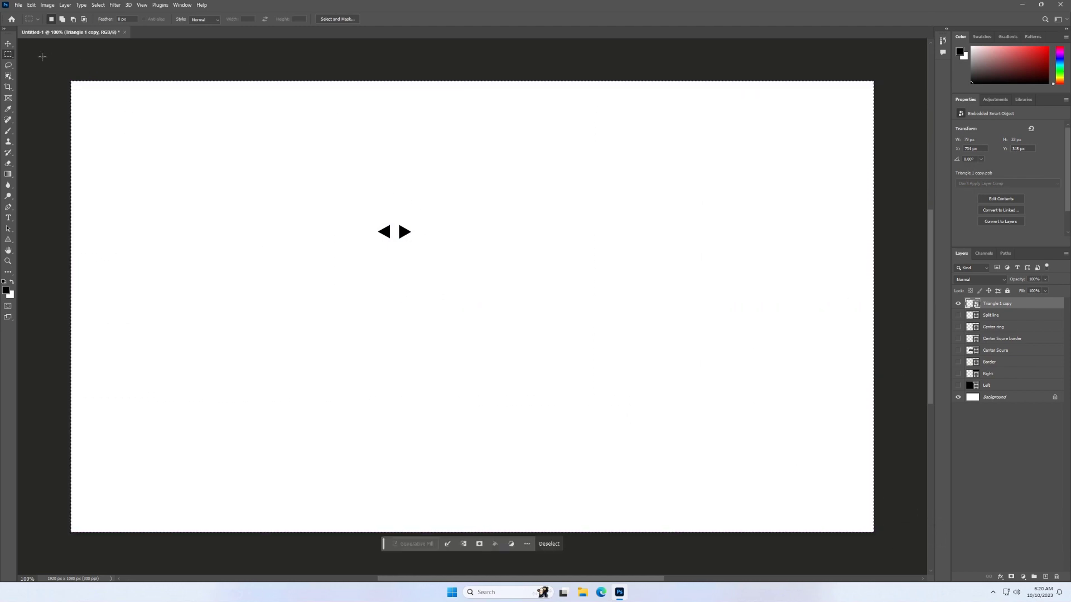
click(9, 44)
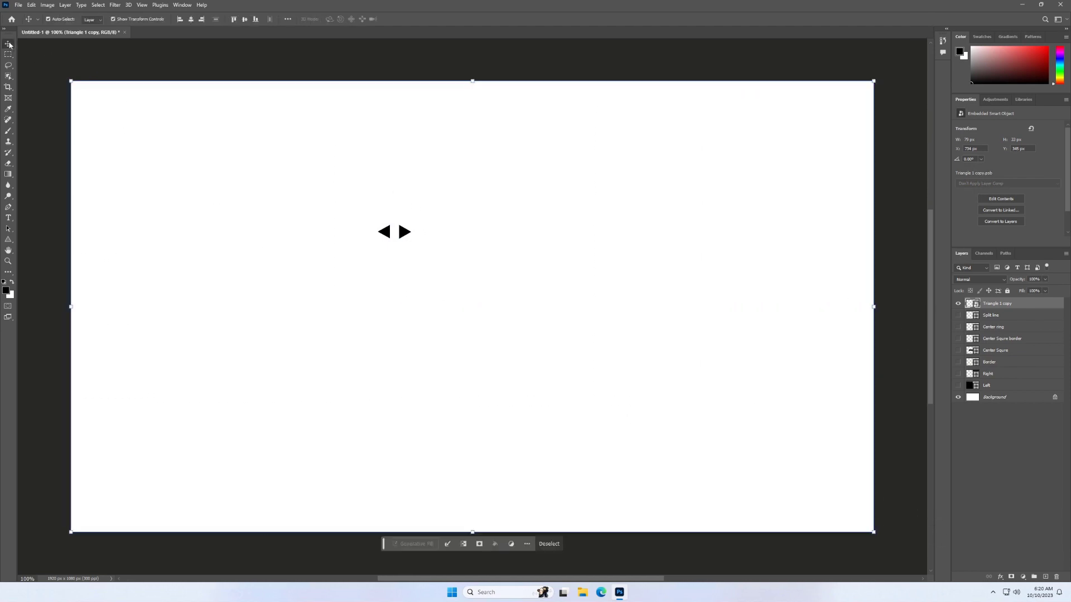
click(245, 20)
click(191, 20)
Rename the smart object layer to 'Left Right'.
double_click(997, 303)
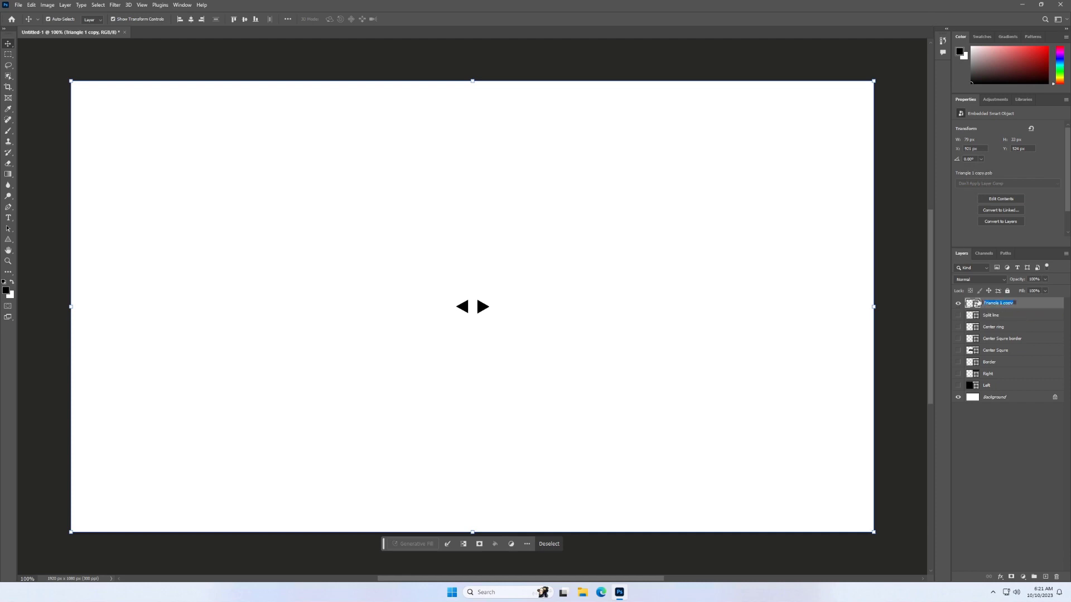
text(Left Right)
key(Return)
Hide Left Right and open the colour picker for the Border layer's stroke.
click(958, 303)
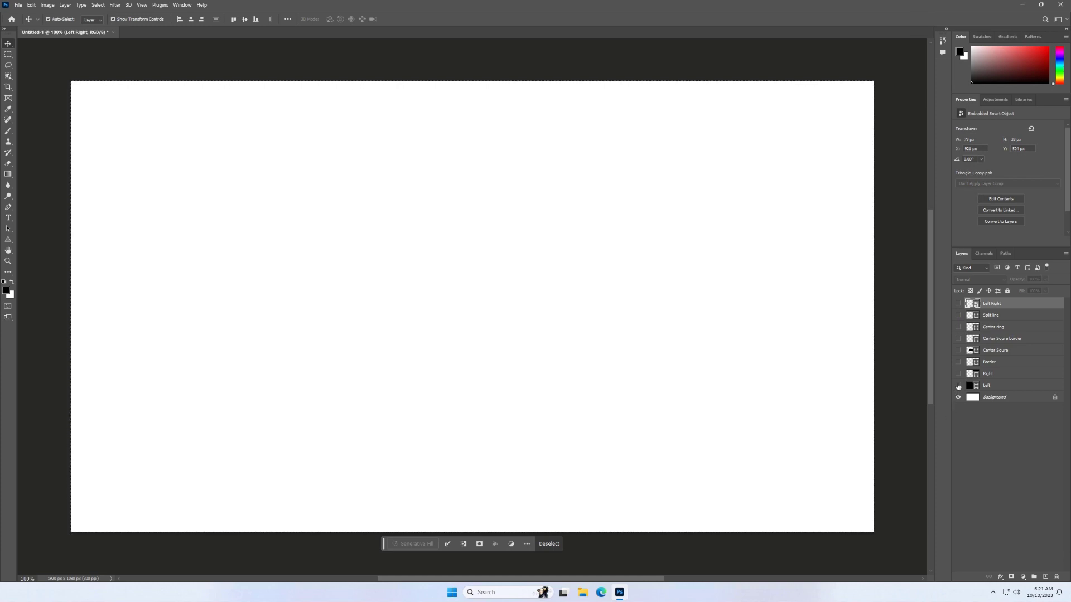
click(984, 365)
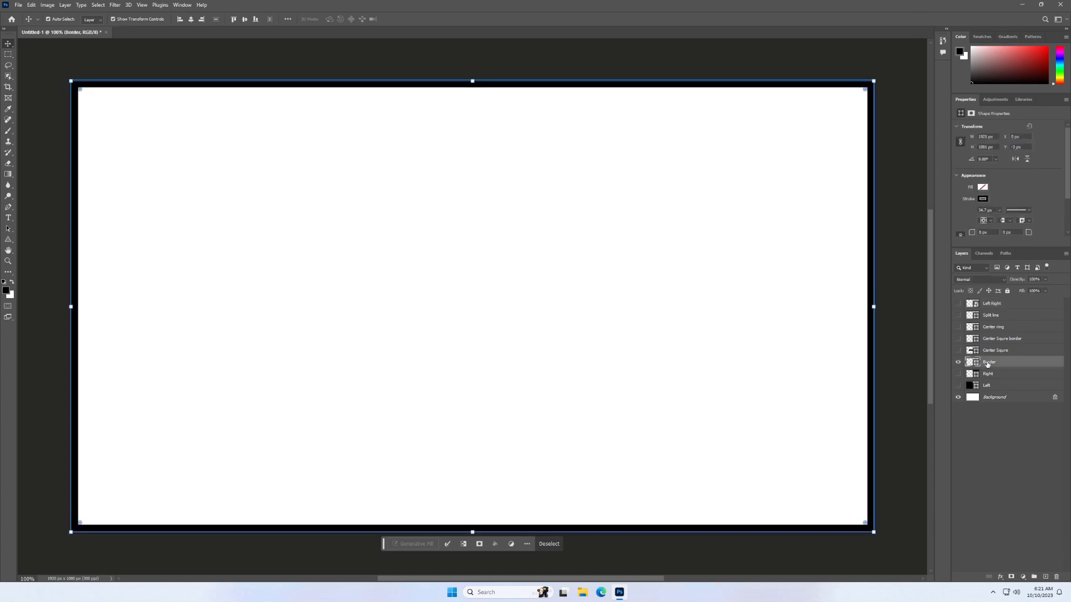
click(983, 199)
click(1059, 215)
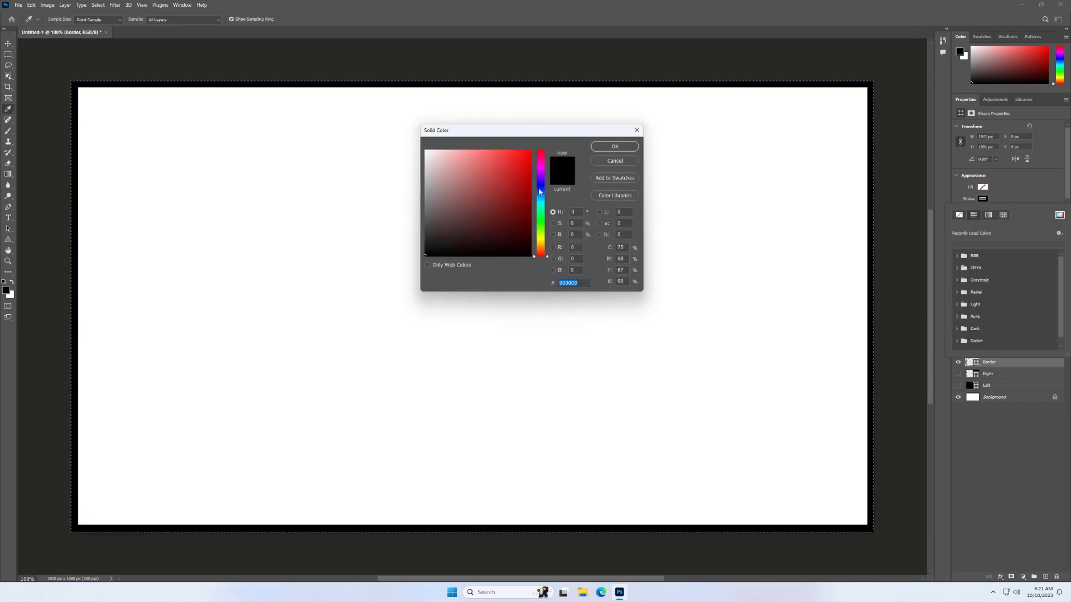
click(540, 196)
drag(531, 186, 538, 137)
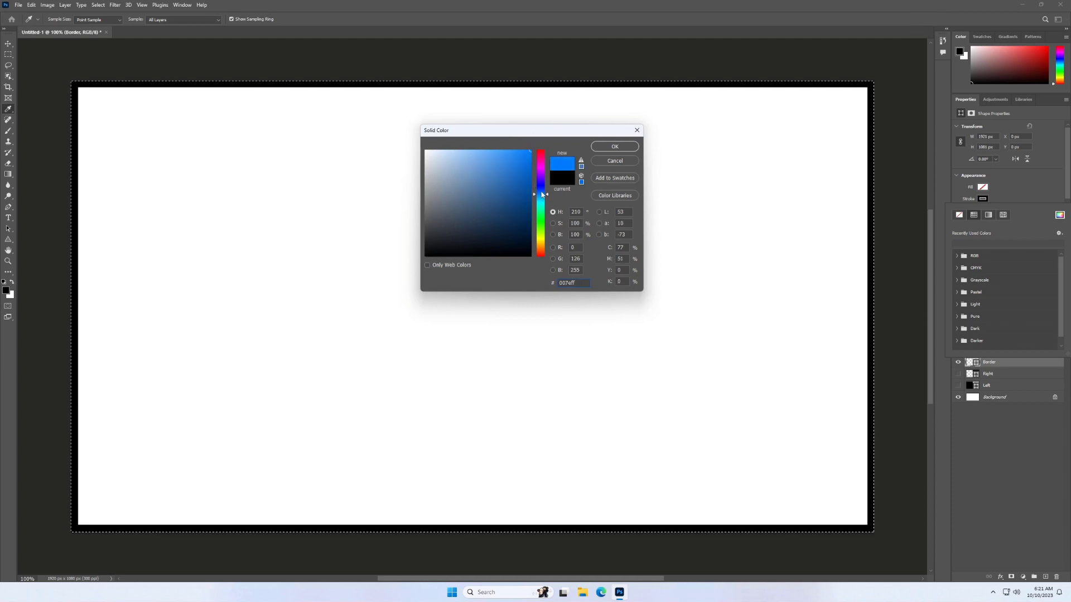
drag(542, 194, 541, 194)
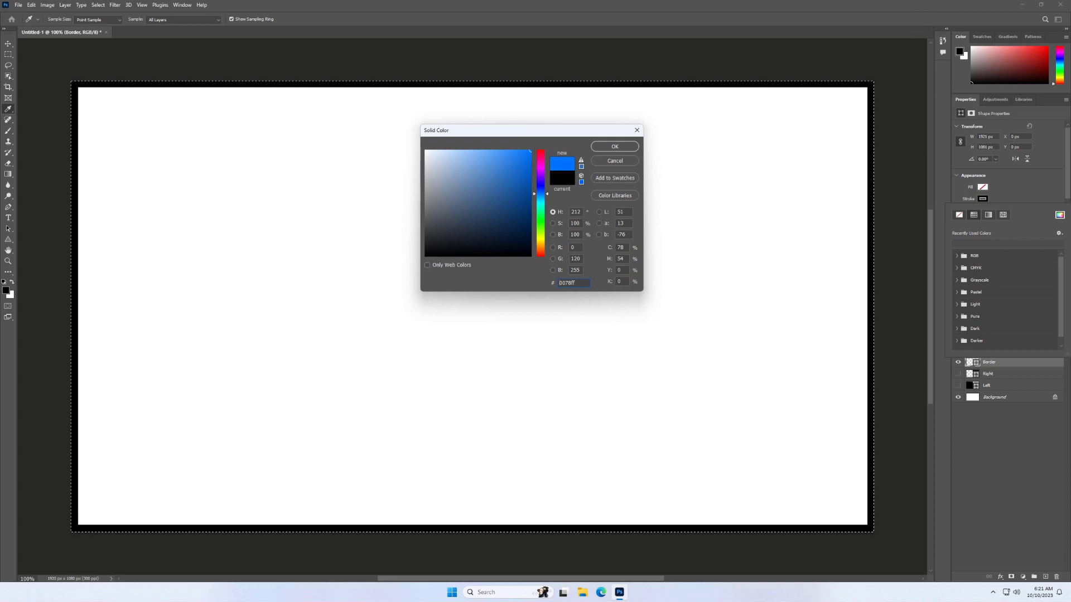
Set the Border stroke to orange ff9600 and copy the hex code.
key(ctrl+a)
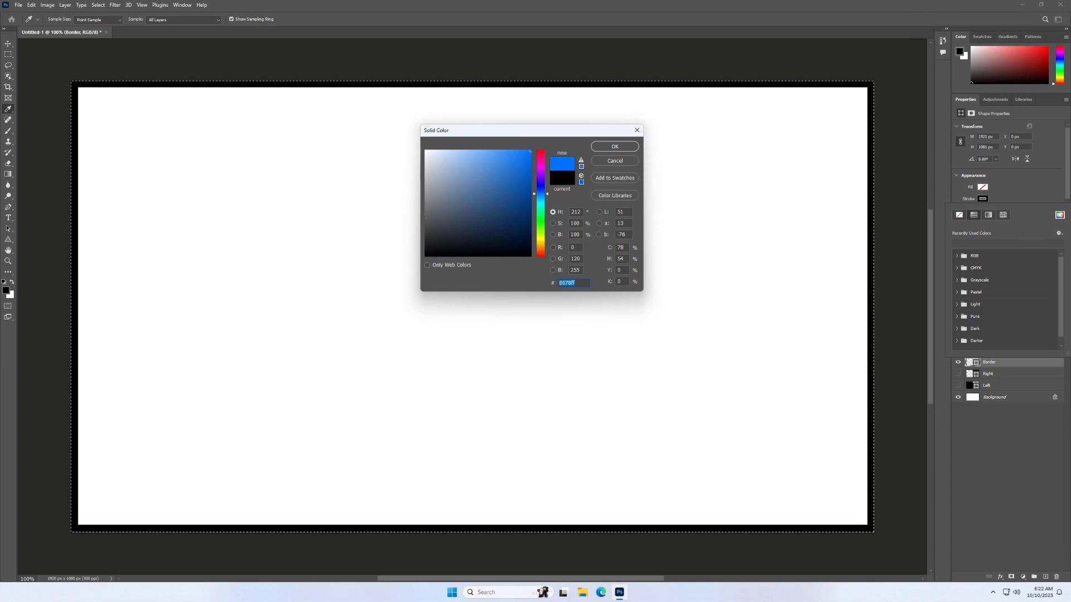
click(541, 172)
drag(540, 176, 529, 251)
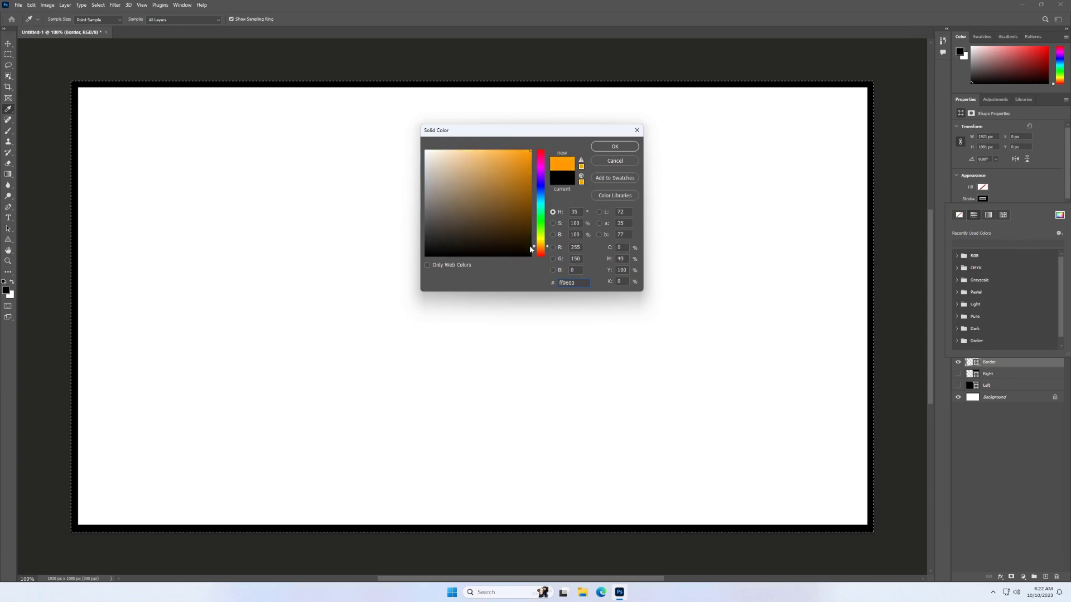
double_click(566, 283)
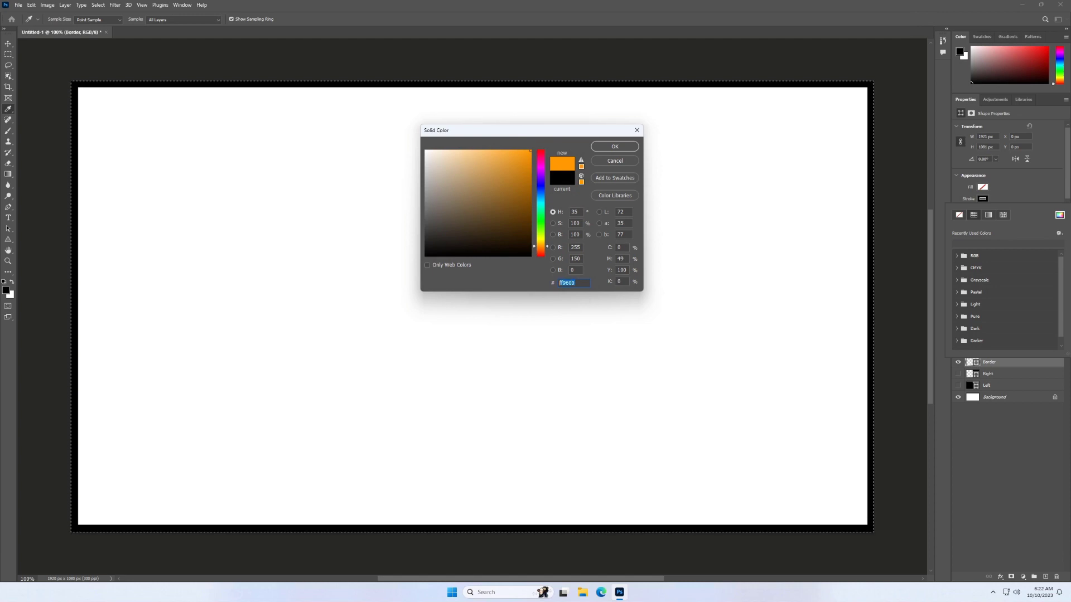
right_click(562, 283)
click(583, 311)
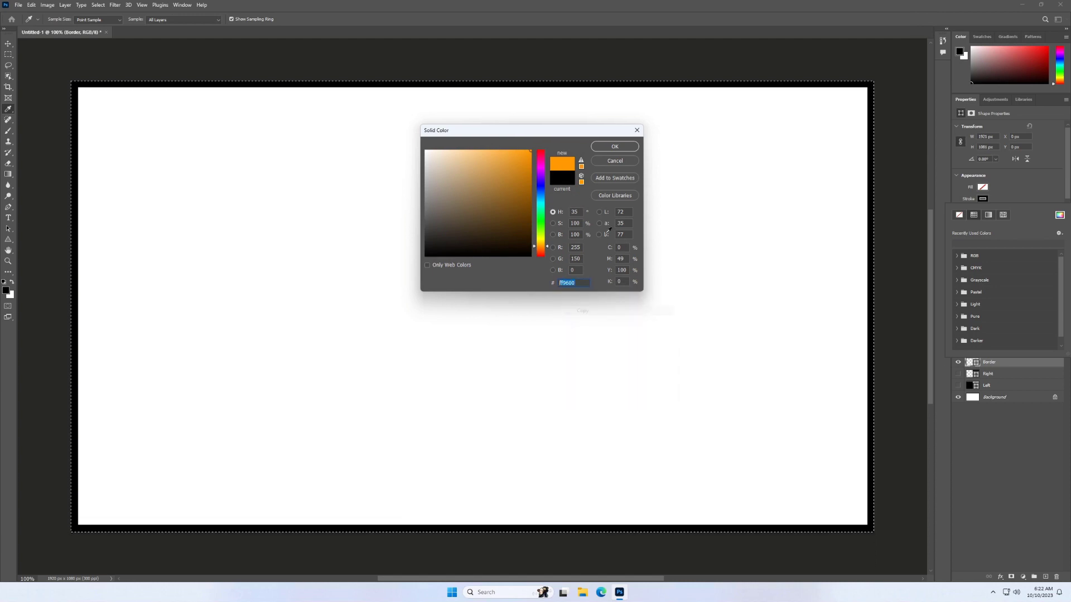
click(614, 147)
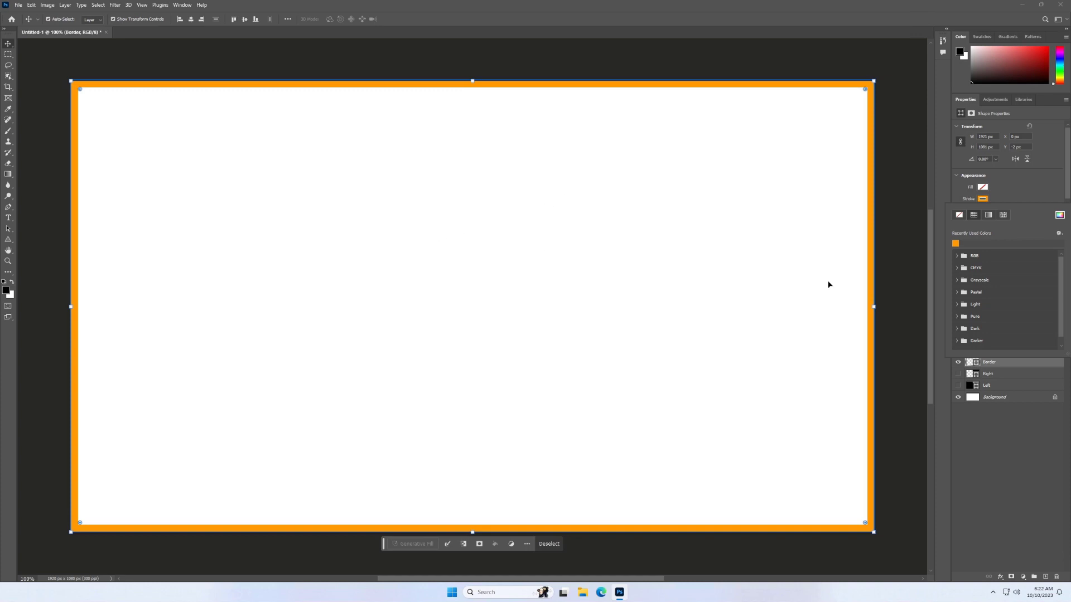
click(1059, 216)
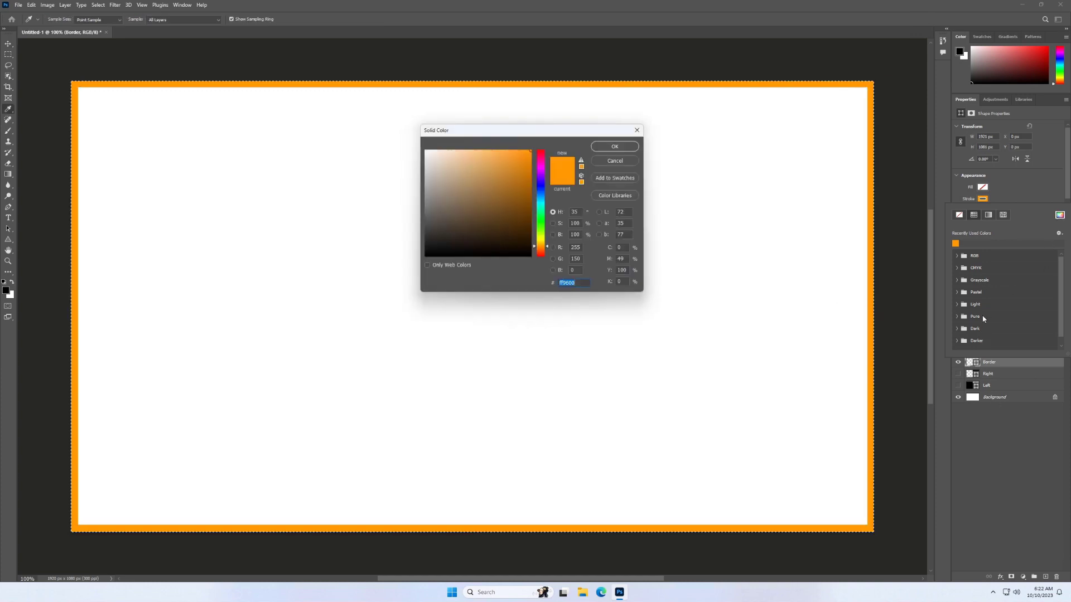
click(622, 162)
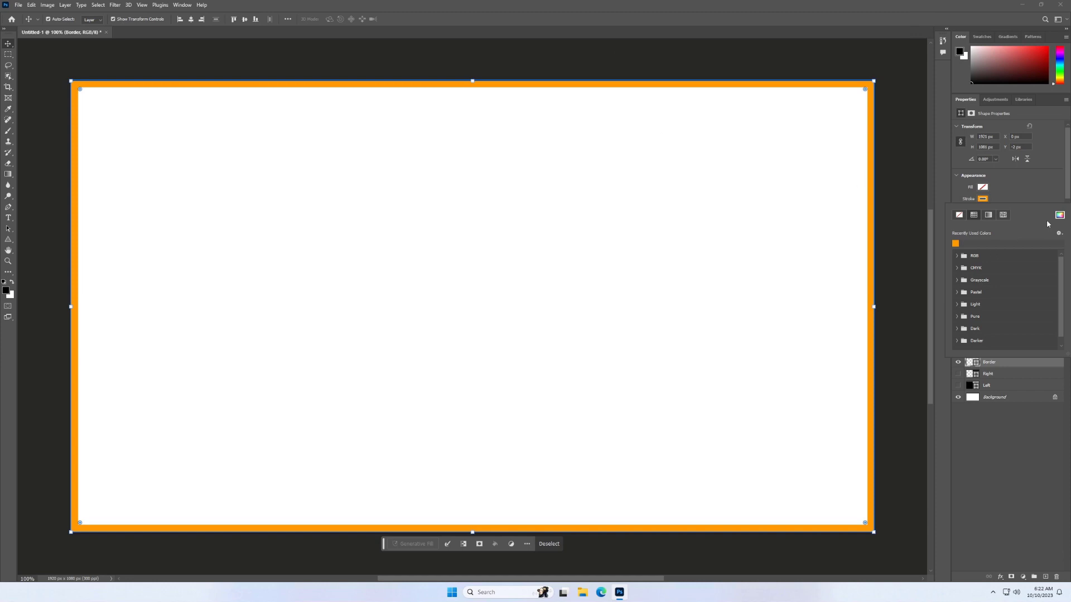
Show the Center Squre layer and lower its opacity to about 70%.
click(1029, 460)
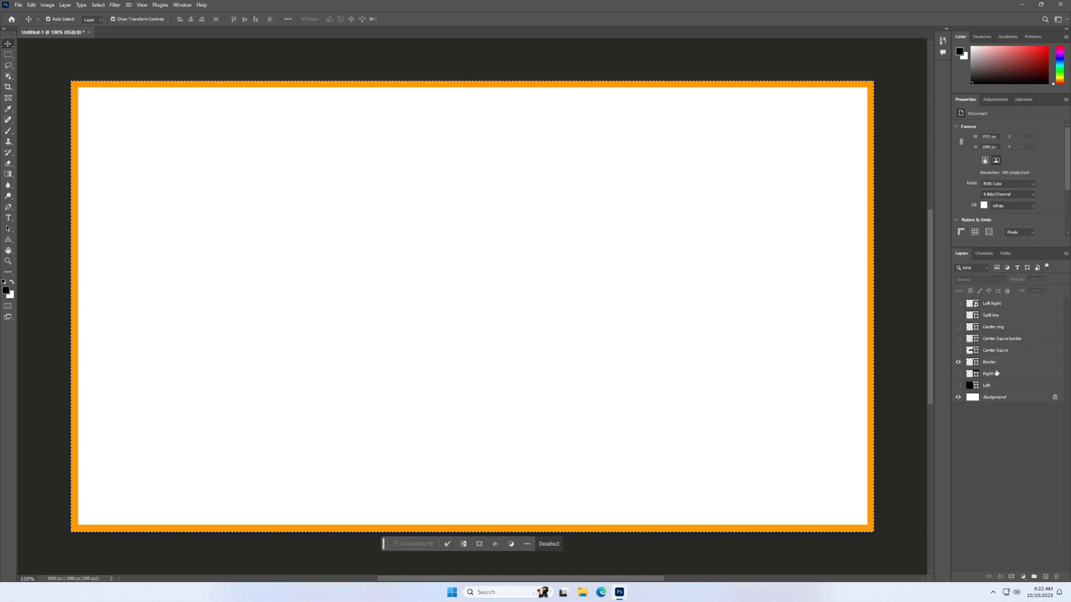
click(957, 350)
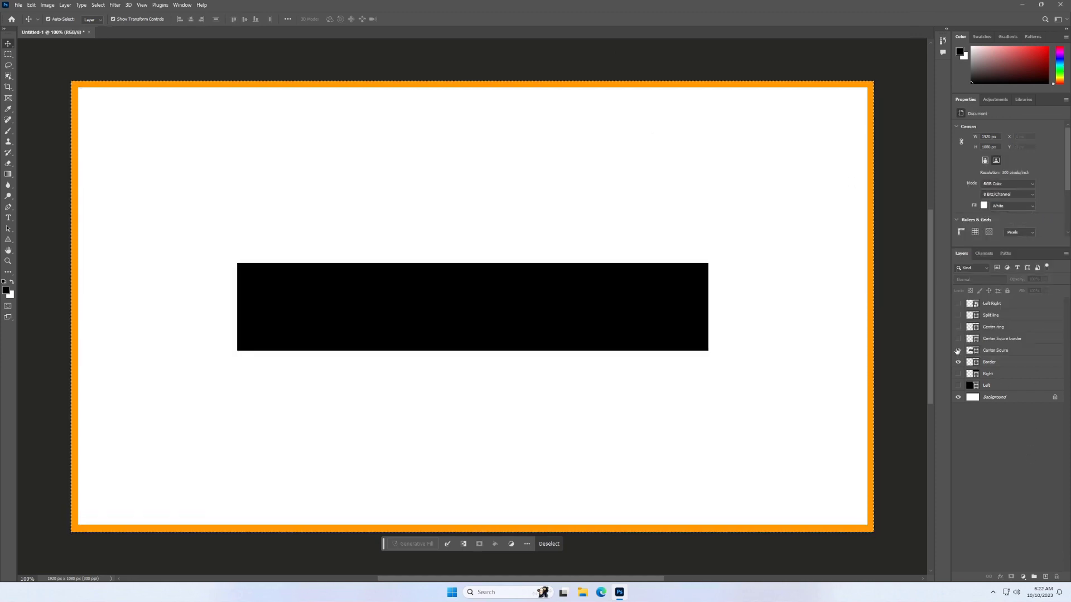
click(996, 351)
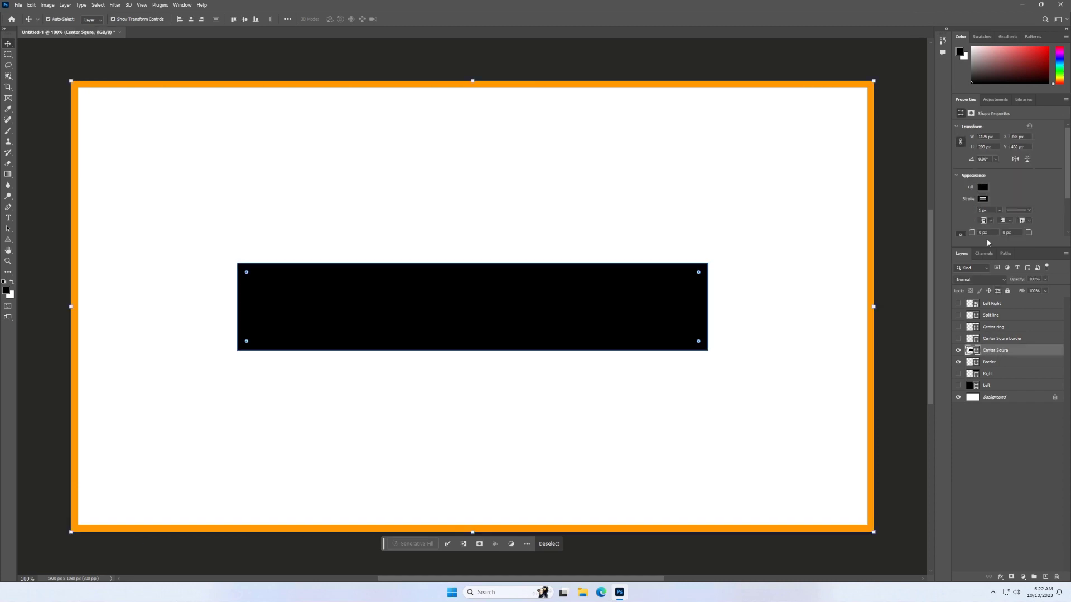
click(983, 199)
click(1008, 198)
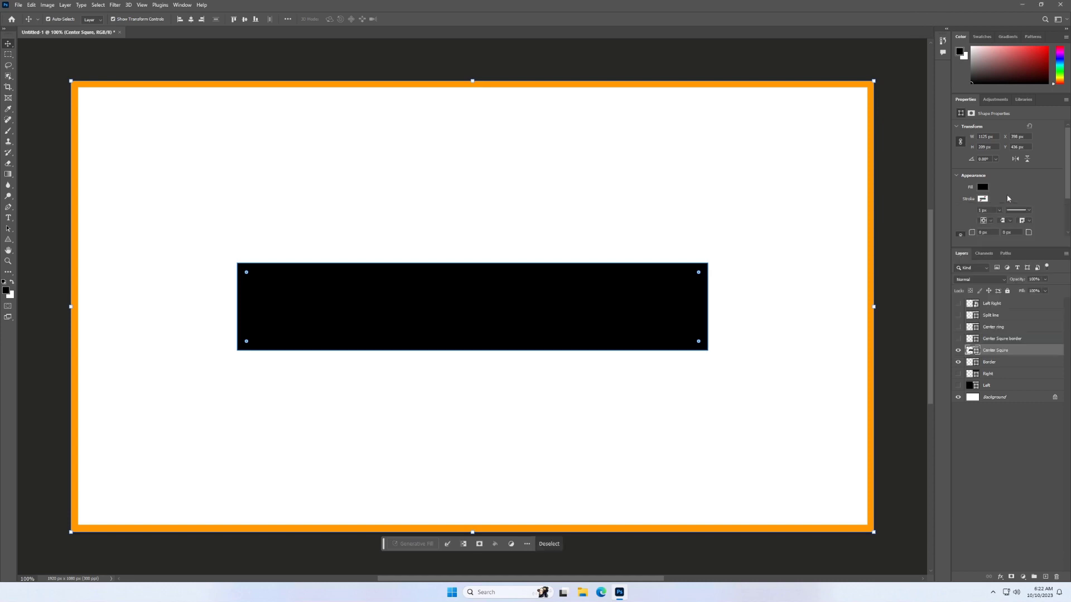
drag(1017, 280, 1002, 283)
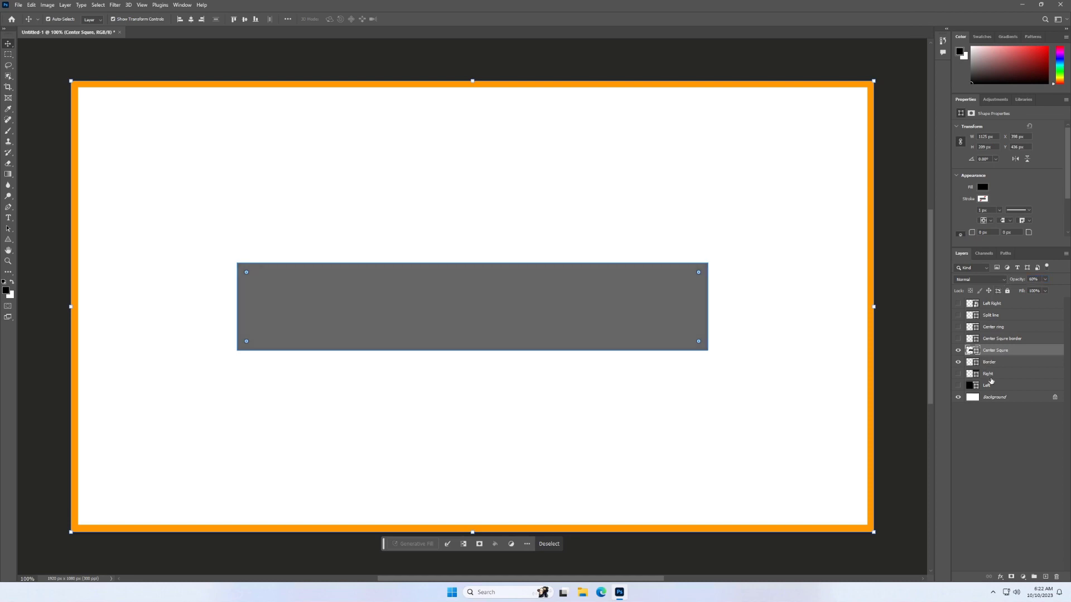
Show Center Squre border, set its stroke to orange ff9600, and show the Center ring layer.
click(958, 339)
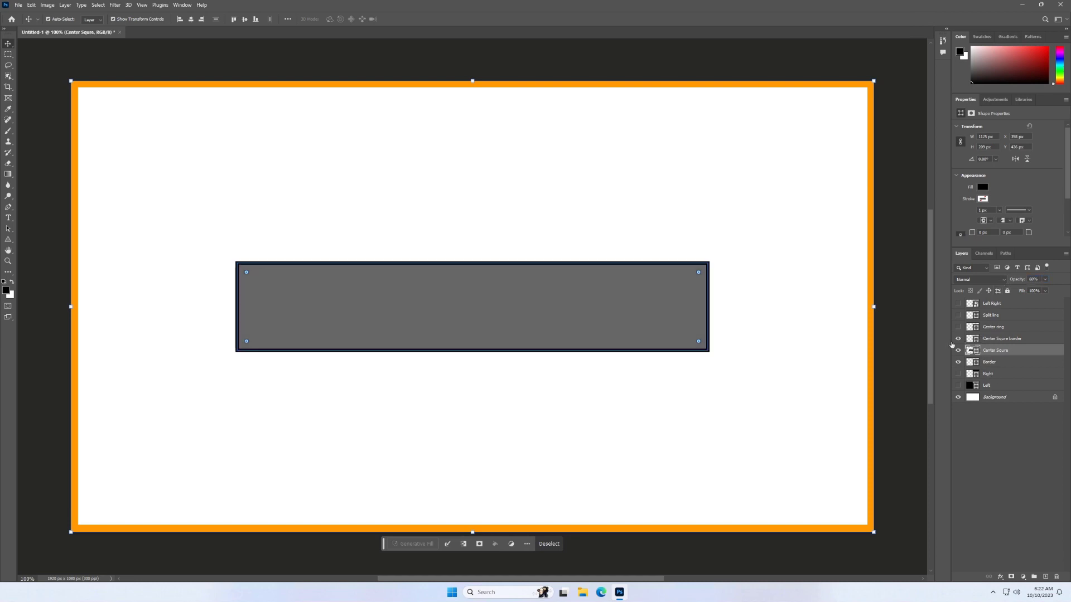
click(1003, 339)
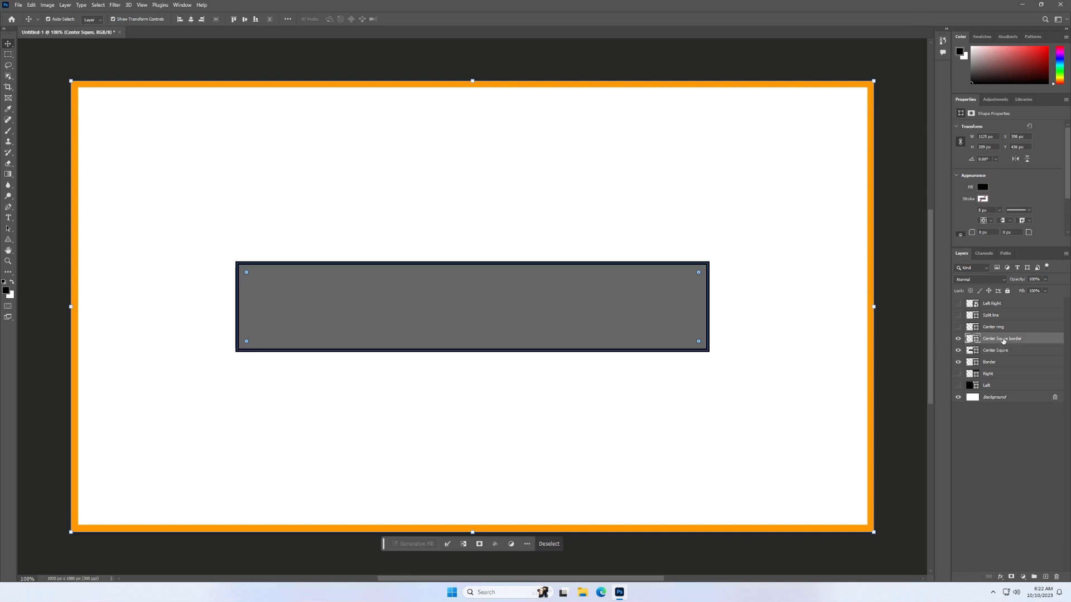
click(983, 199)
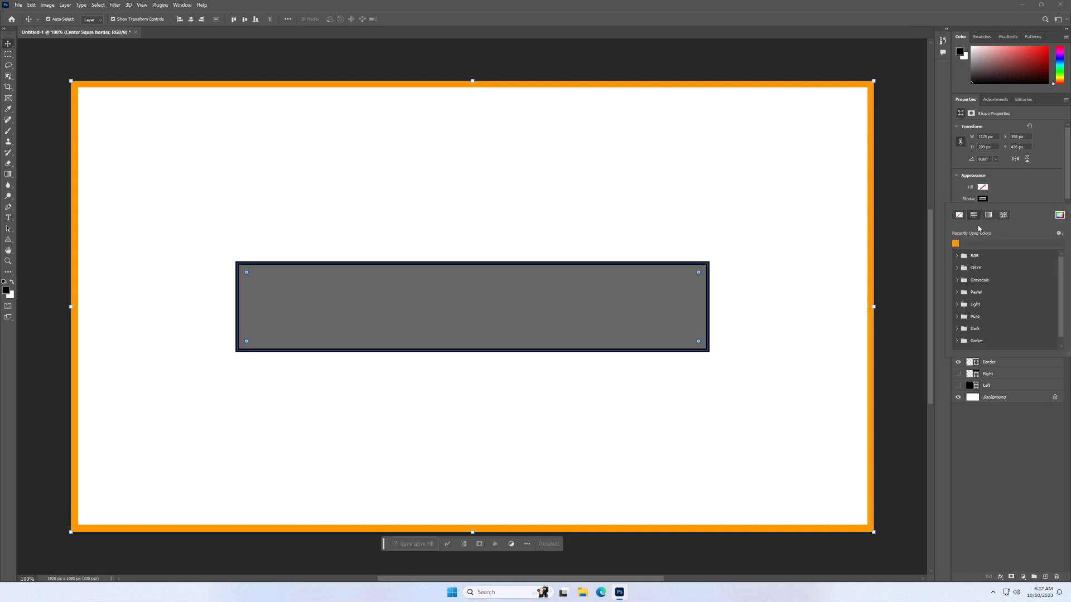
click(1059, 215)
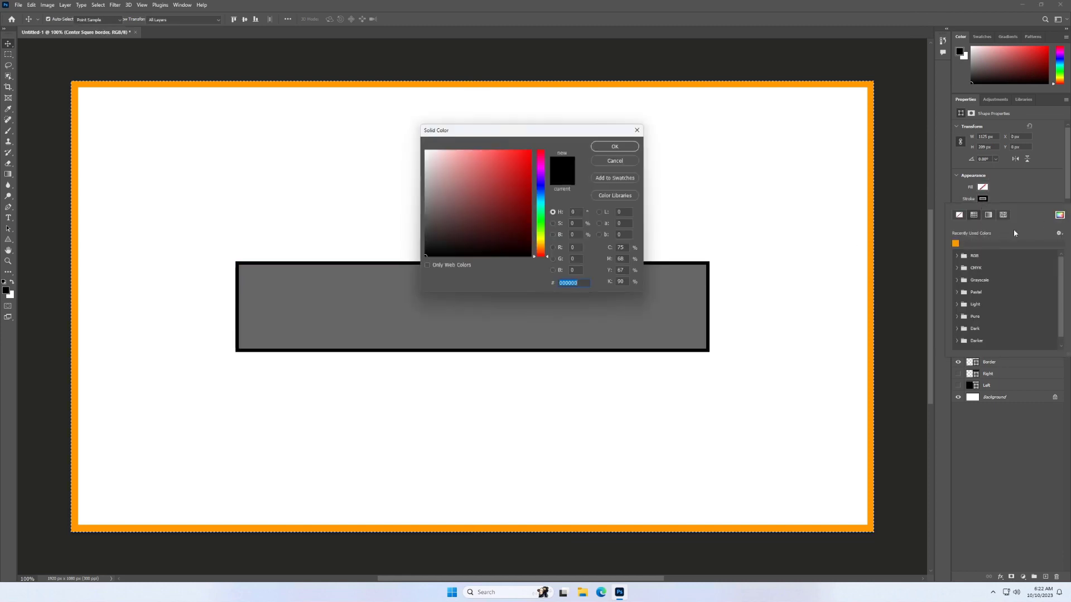
right_click(579, 283)
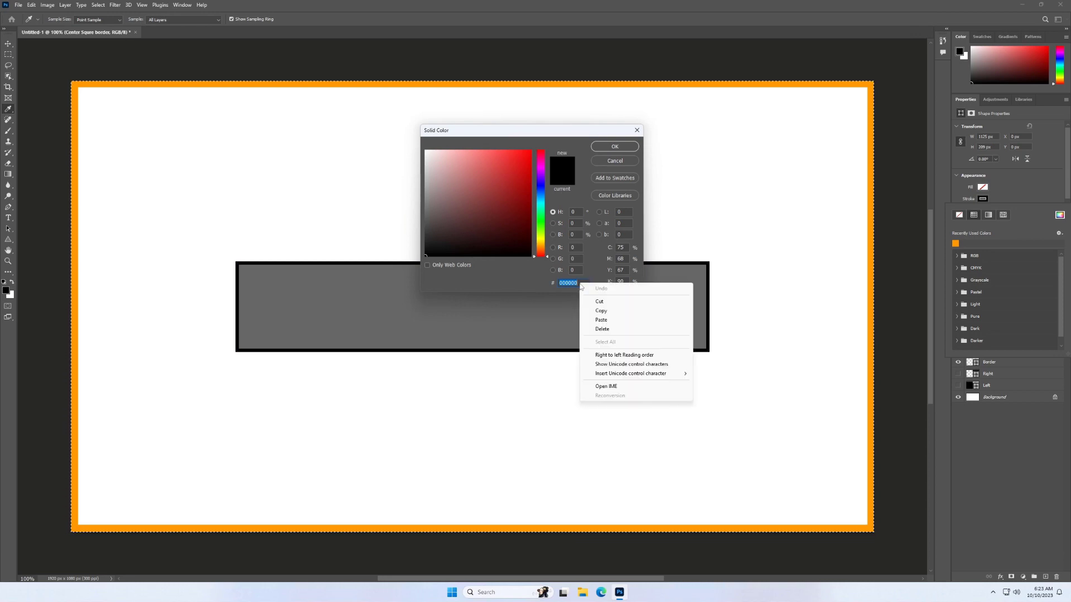
click(609, 321)
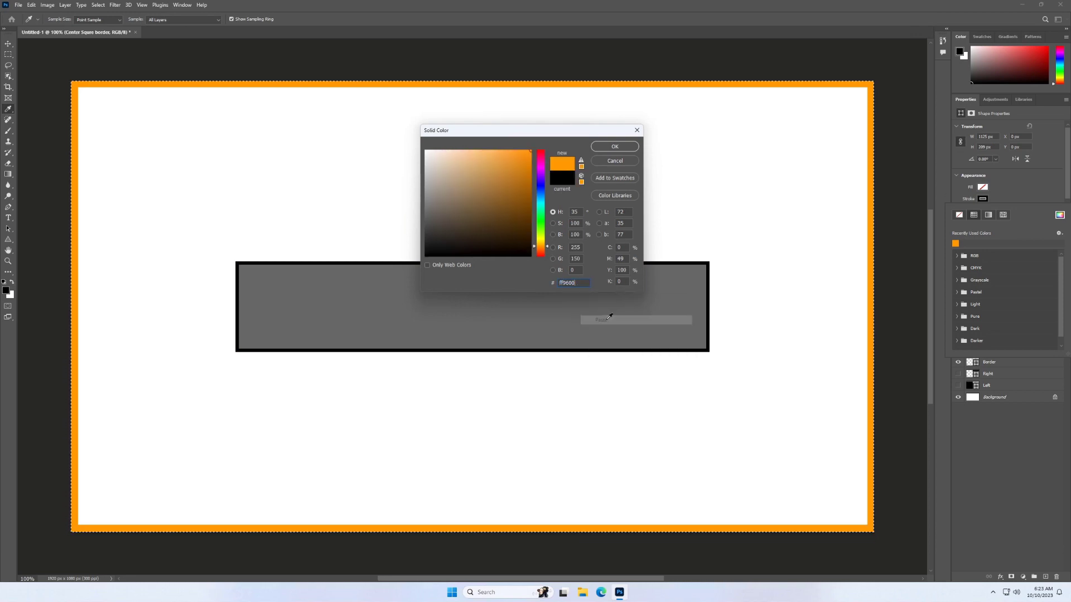
click(614, 146)
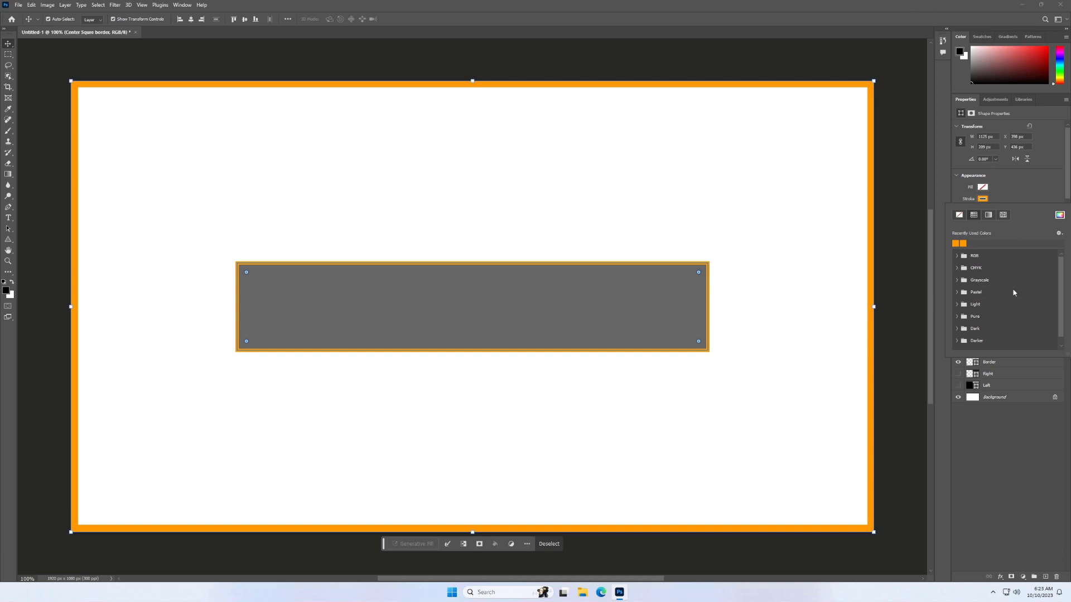
click(1059, 216)
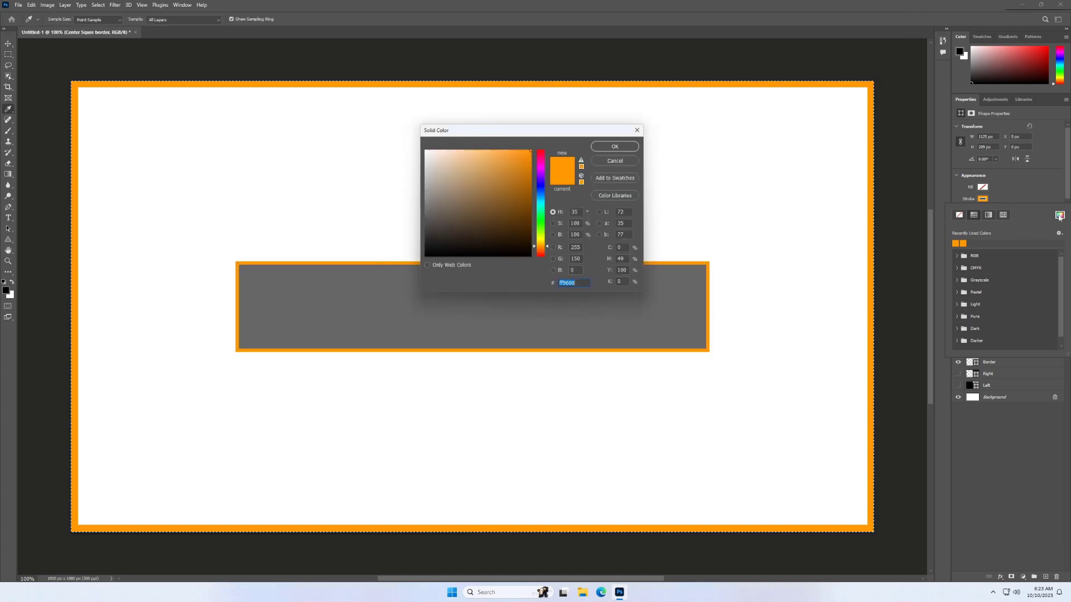
click(630, 160)
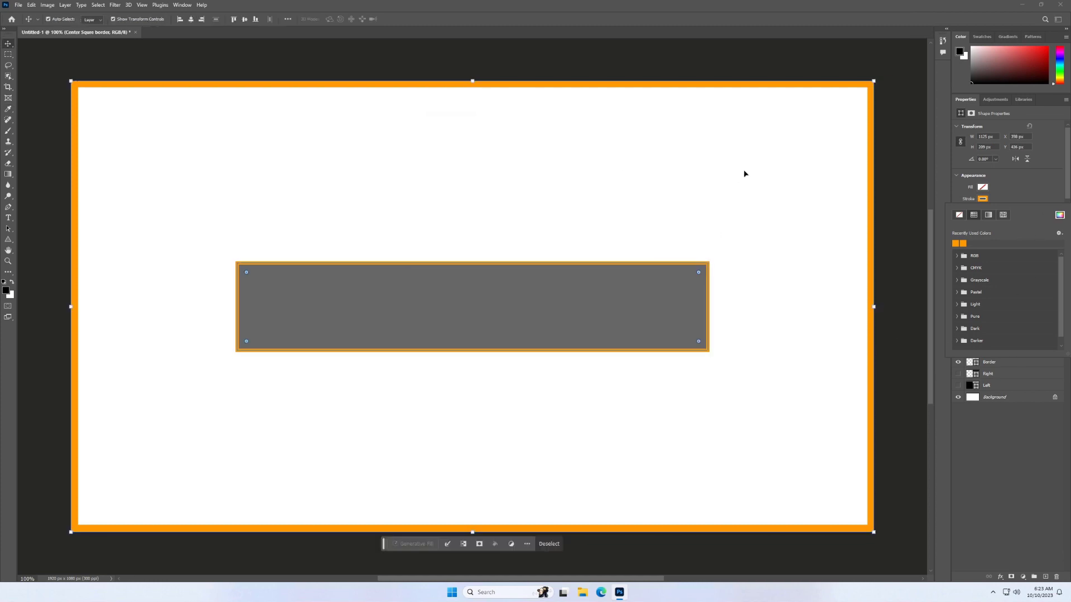
click(1012, 428)
click(958, 327)
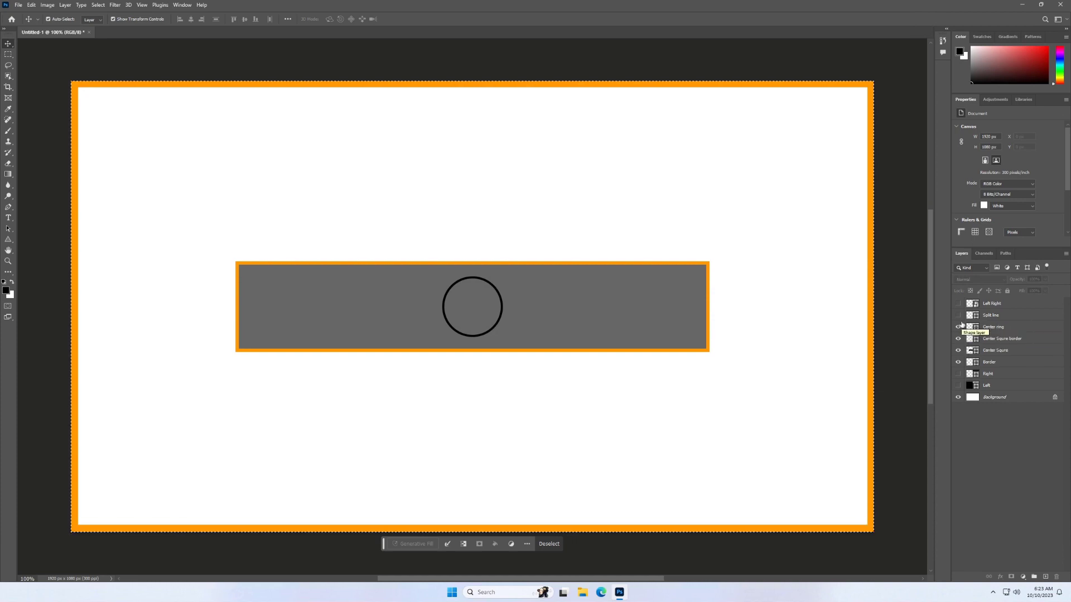
Give the Center ring an orange stroke from Recently Used and show the Split line layer.
click(995, 329)
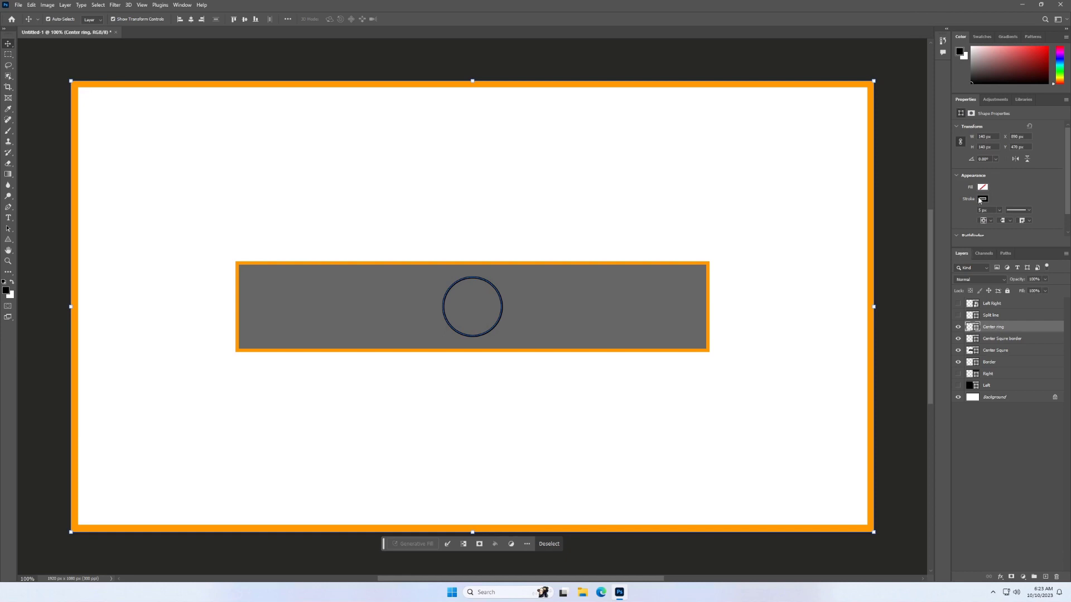
click(981, 199)
click(959, 243)
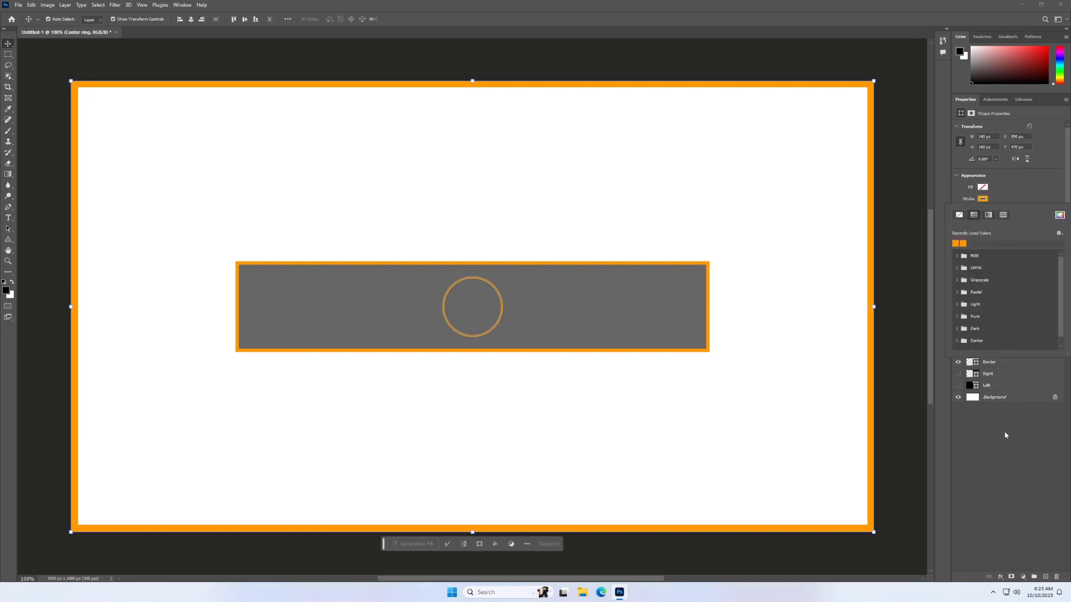
click(1006, 435)
click(958, 315)
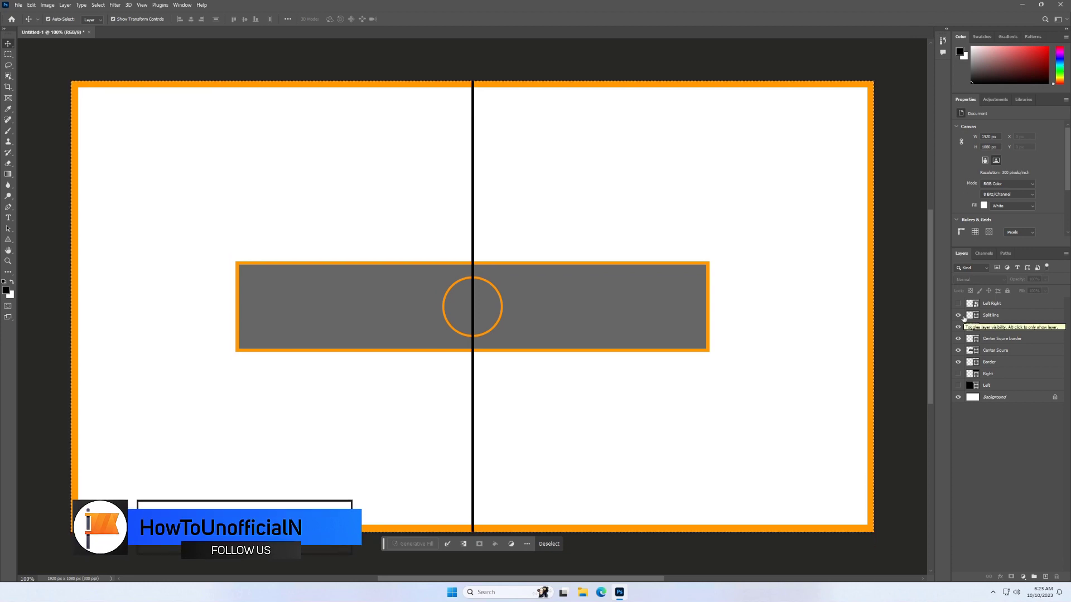
click(958, 315)
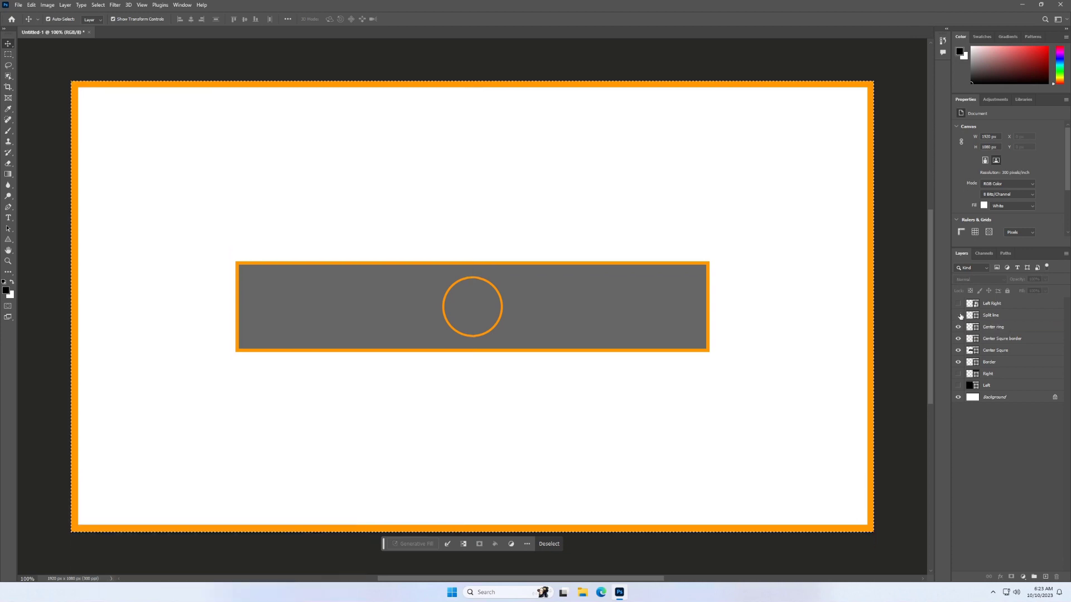
Change the Split line layer's fill from black to white (ffffff).
click(989, 316)
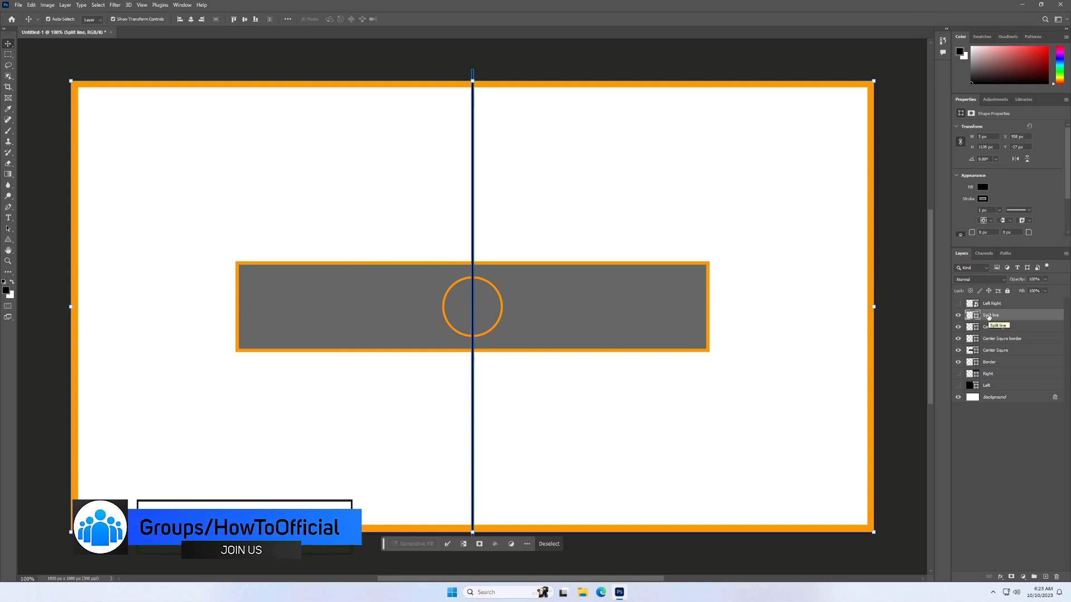
click(983, 200)
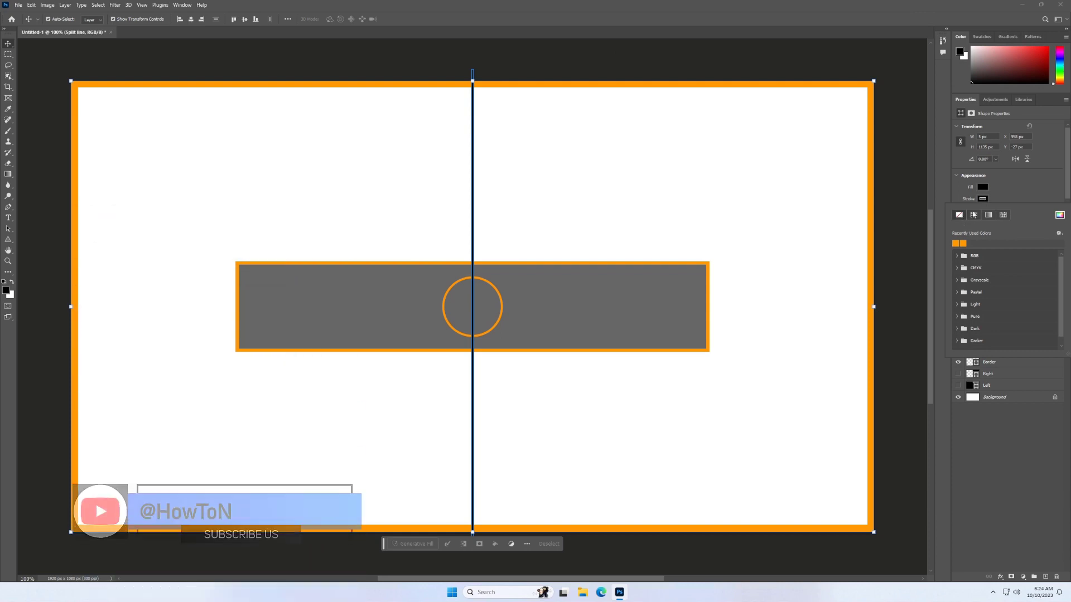
click(982, 187)
click(982, 187)
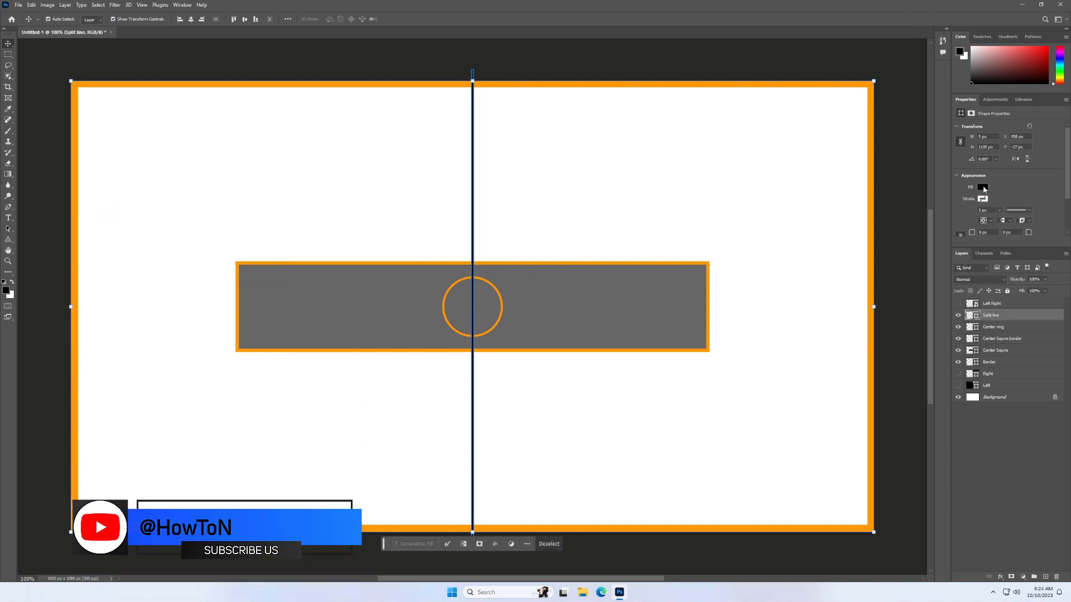
click(982, 188)
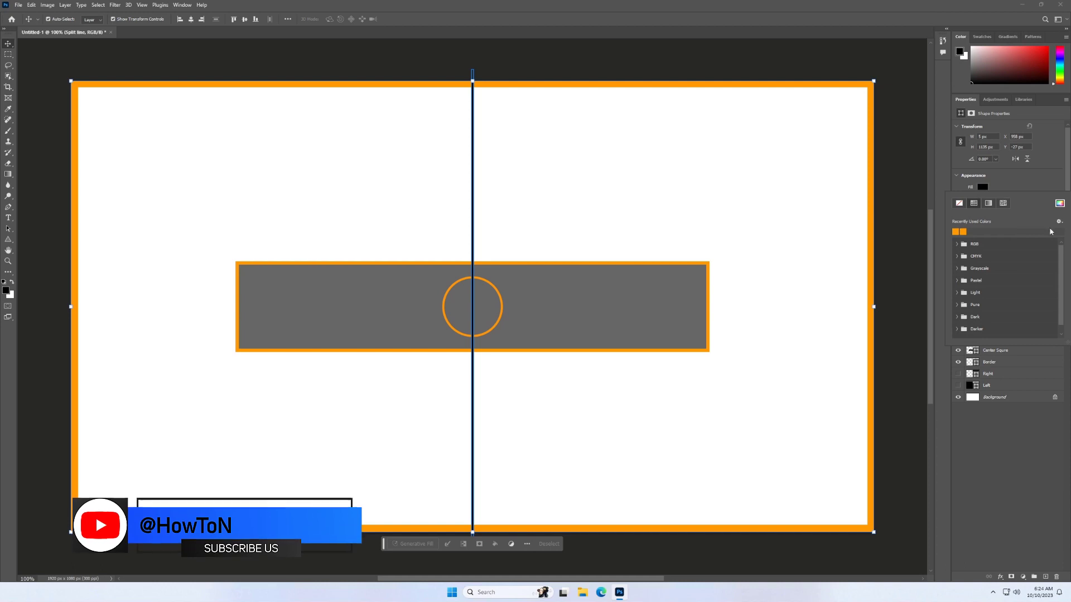
click(1060, 203)
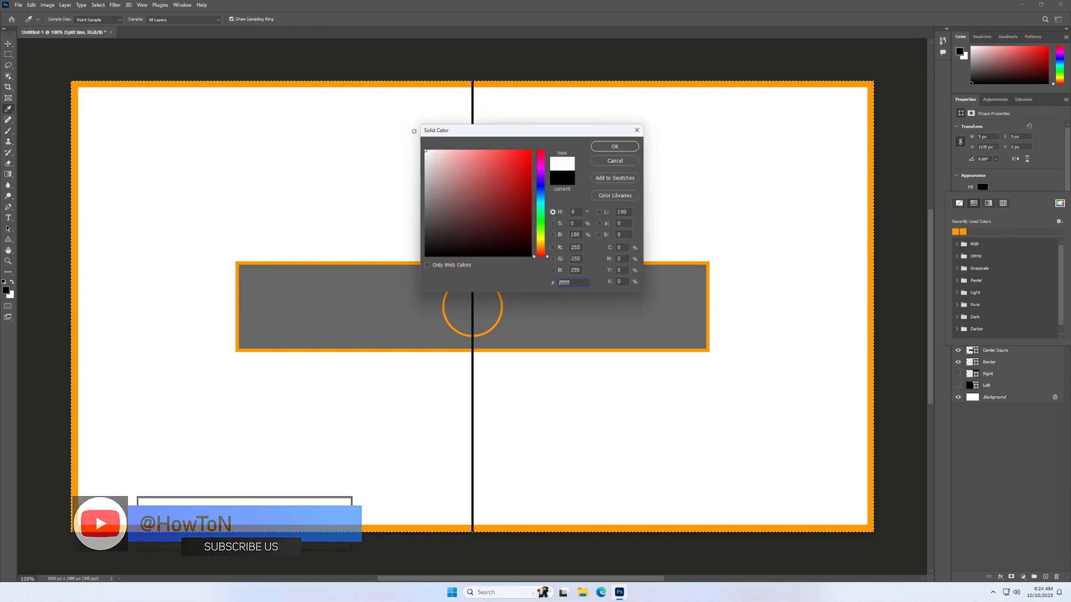
click(600, 149)
key(v)
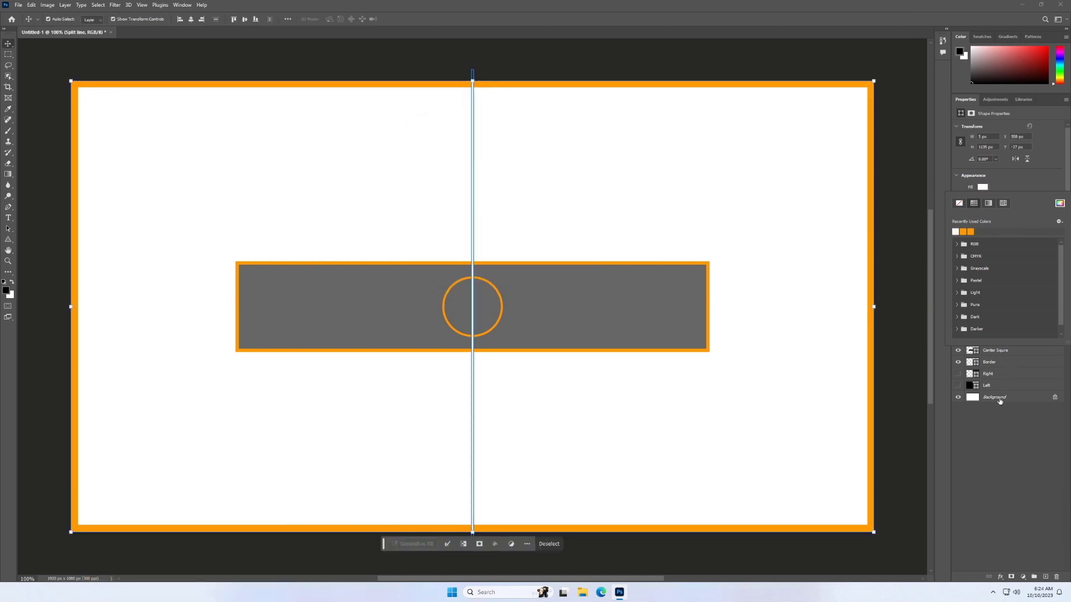
Give the Center ring layer a white stroke from the Recently Used Colors swatch.
click(992, 437)
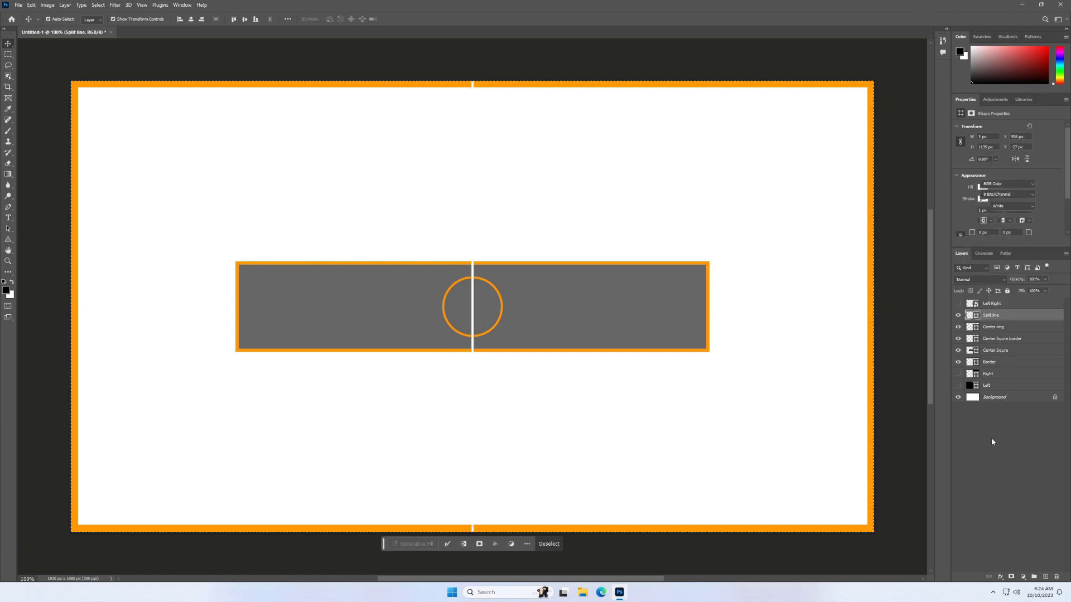
click(958, 327)
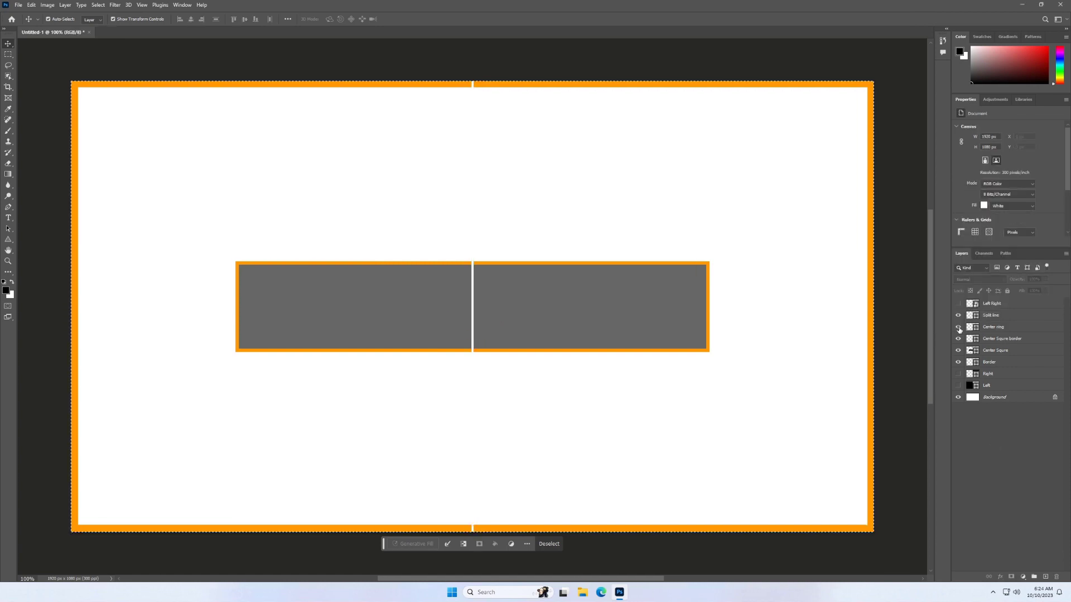
click(993, 327)
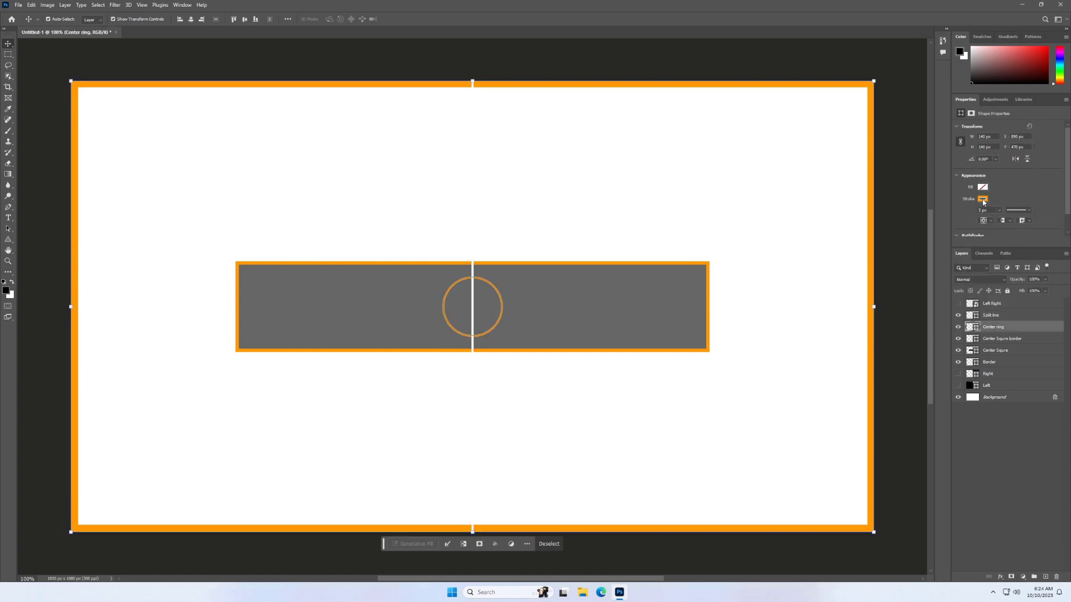
click(983, 200)
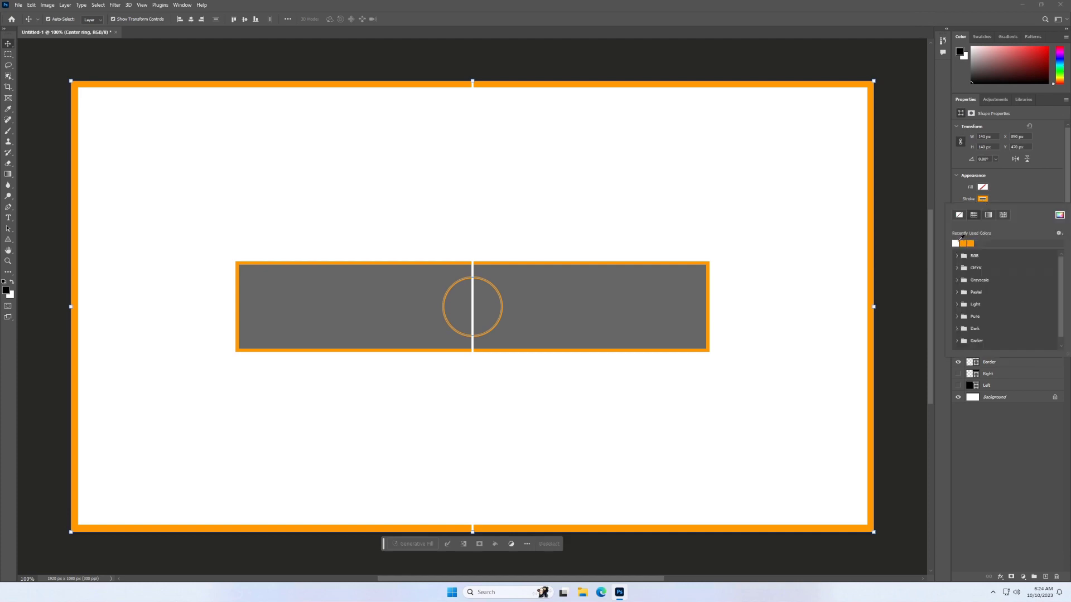
click(956, 243)
click(1011, 433)
key(ctrl+a)
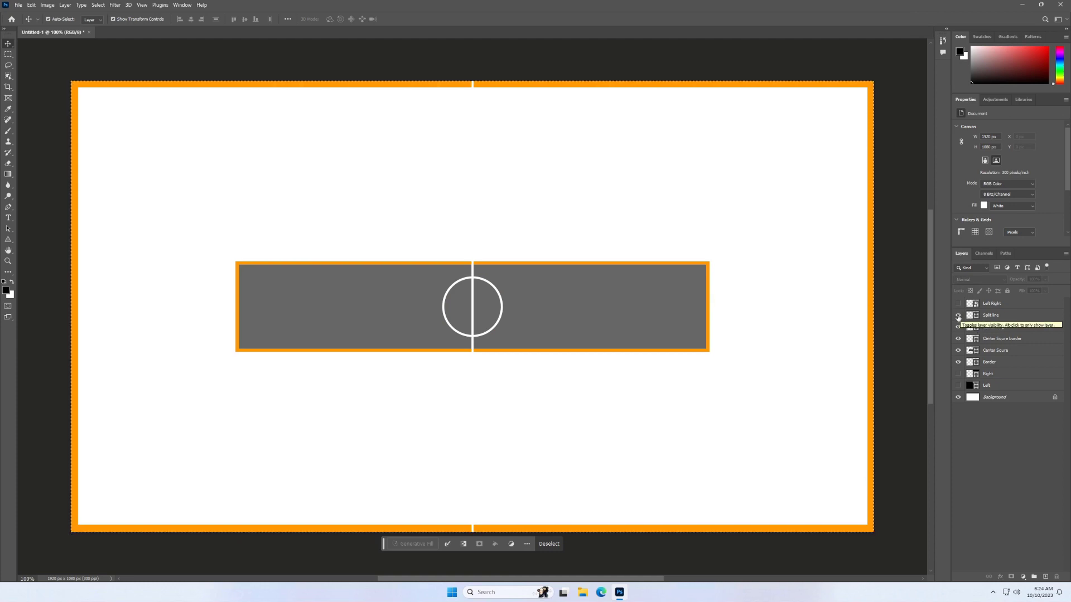
Fill the Center ring circle with the same white swatch.
click(958, 328)
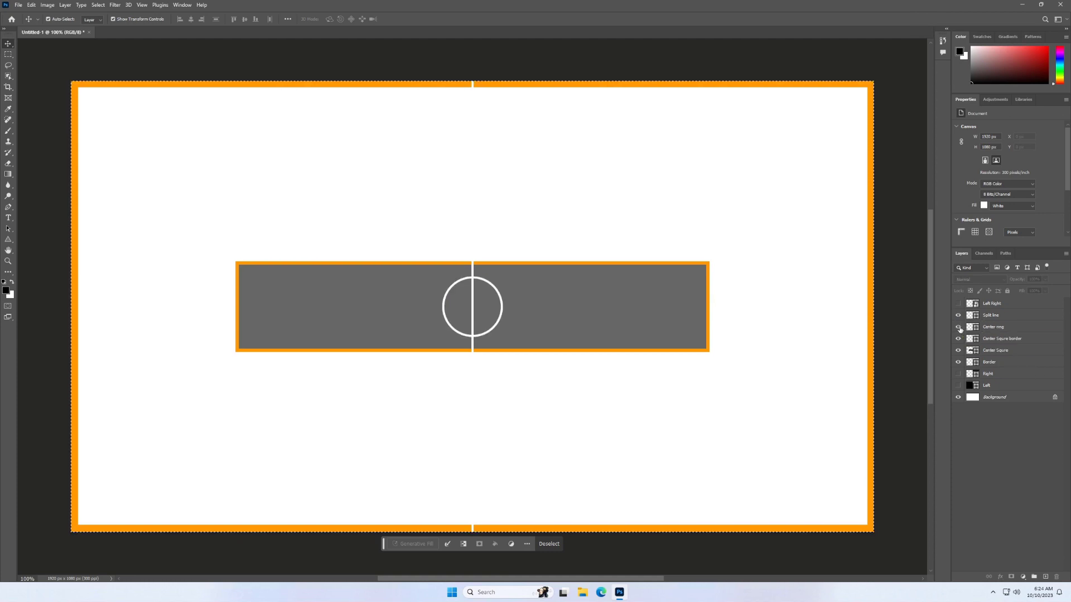
click(994, 330)
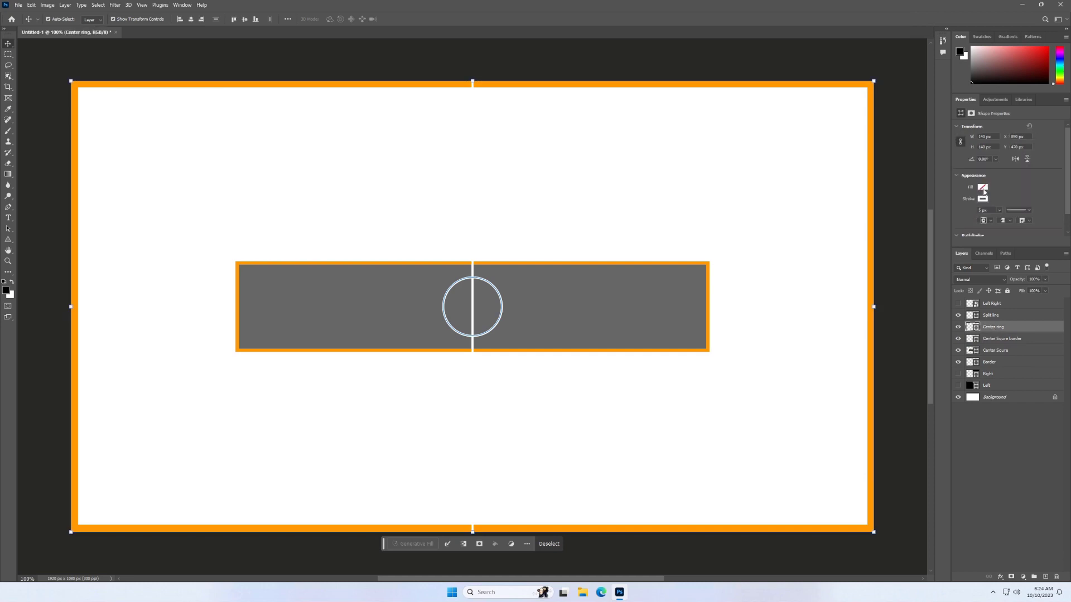
click(982, 188)
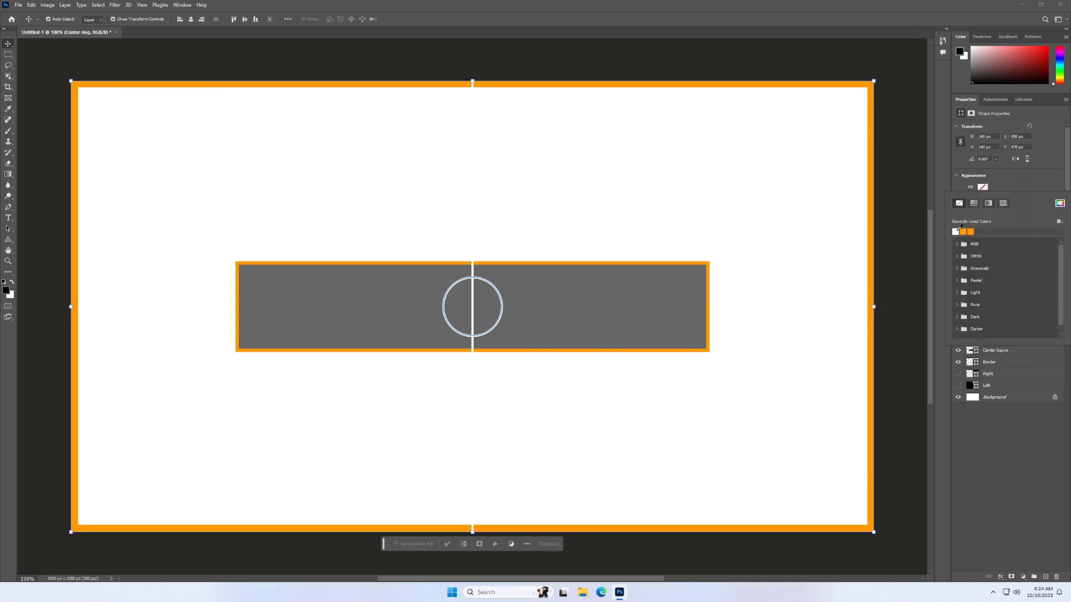
click(955, 231)
click(988, 433)
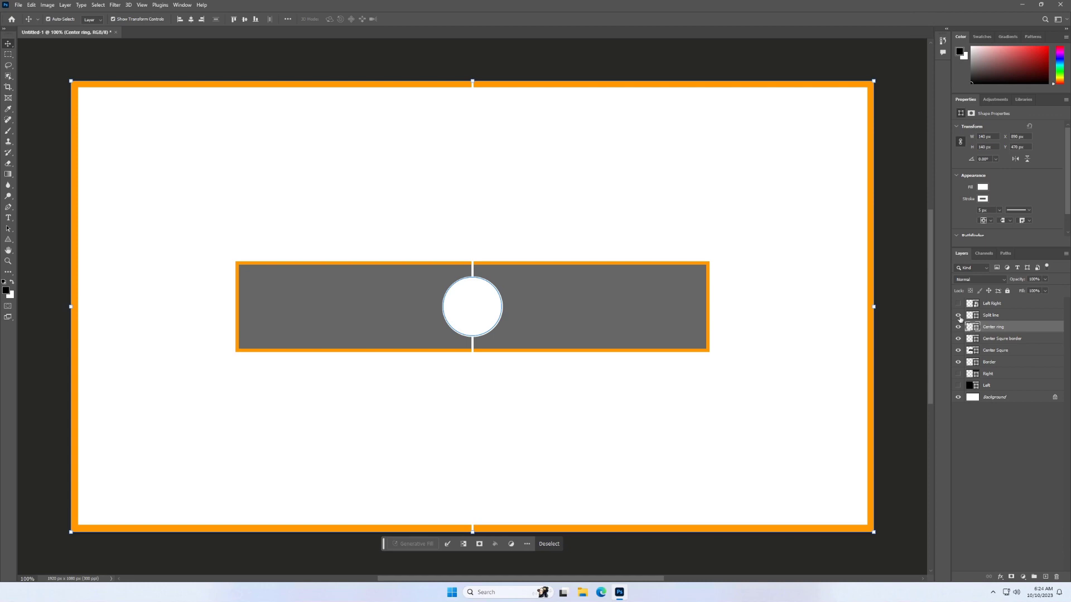
Add a layer mask to the Split line and load the Center ring circle as a selection.
click(958, 315)
click(992, 316)
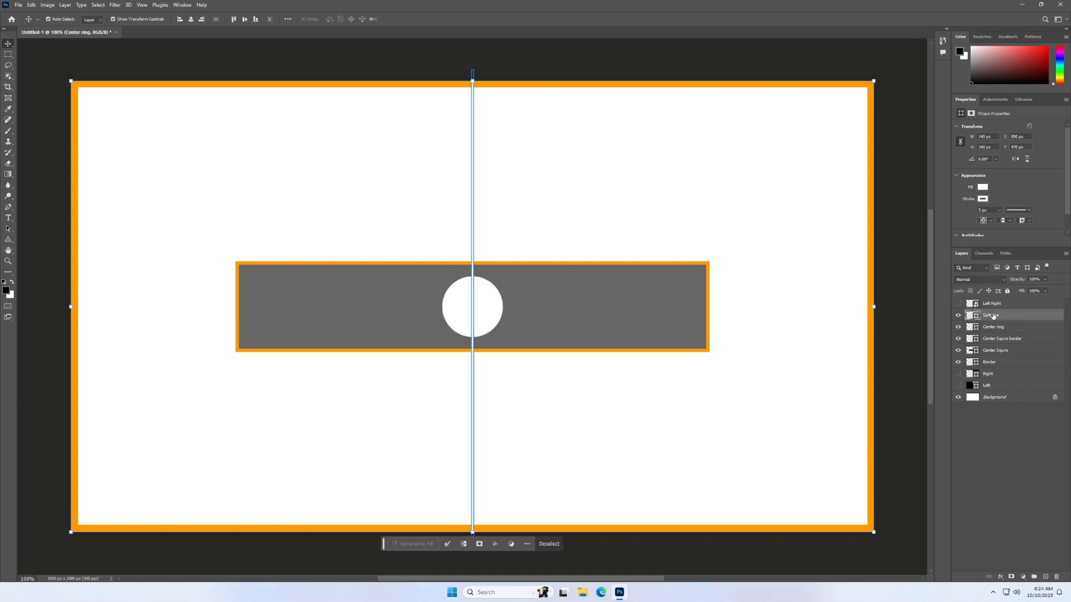
click(1011, 578)
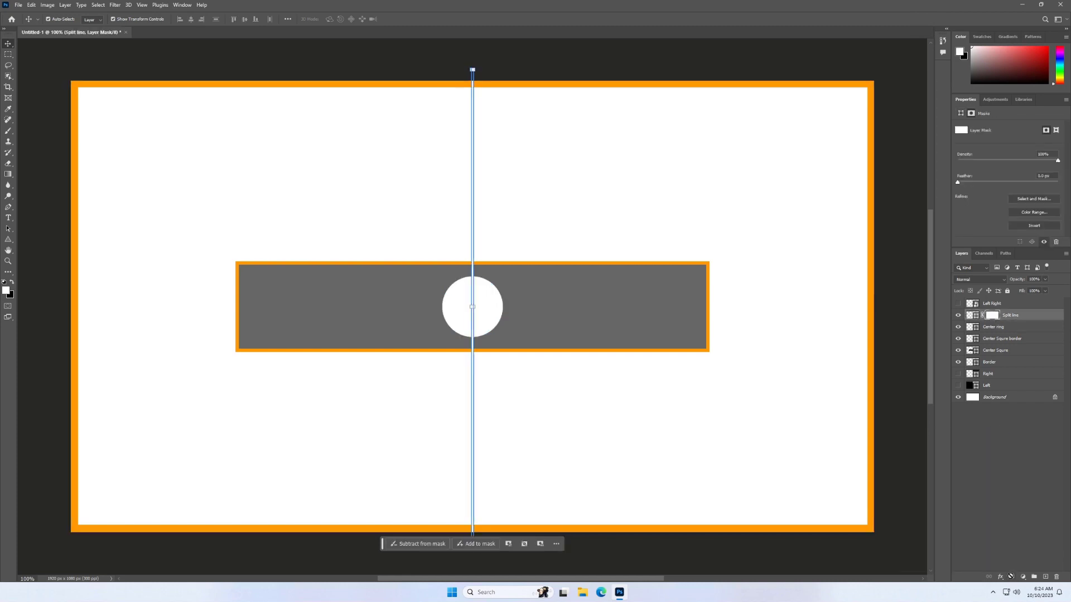
click(990, 327)
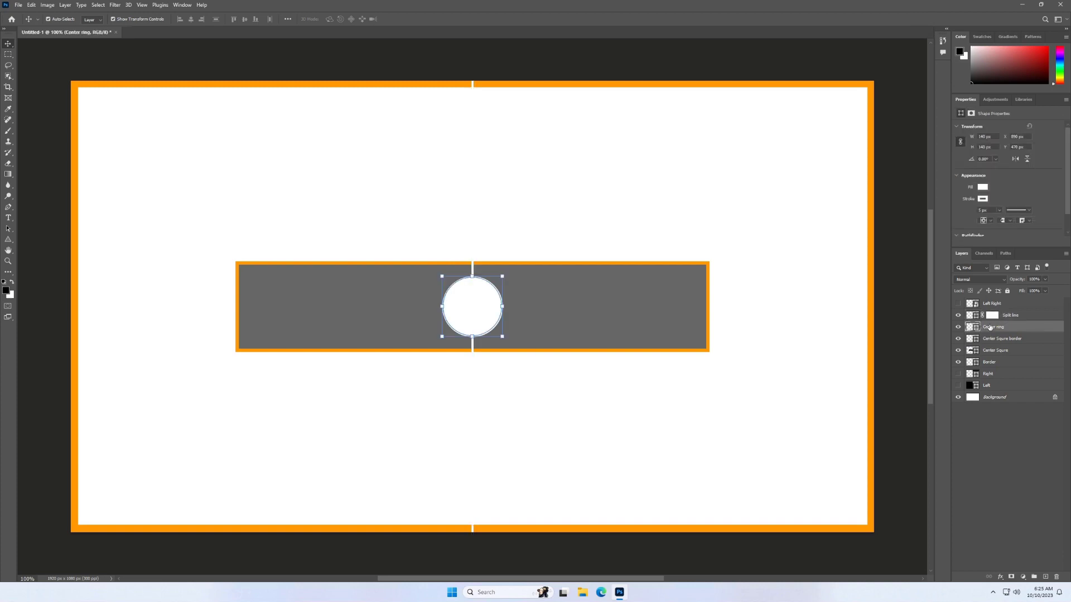
key(ctrl)
ctrl+click(970, 329)
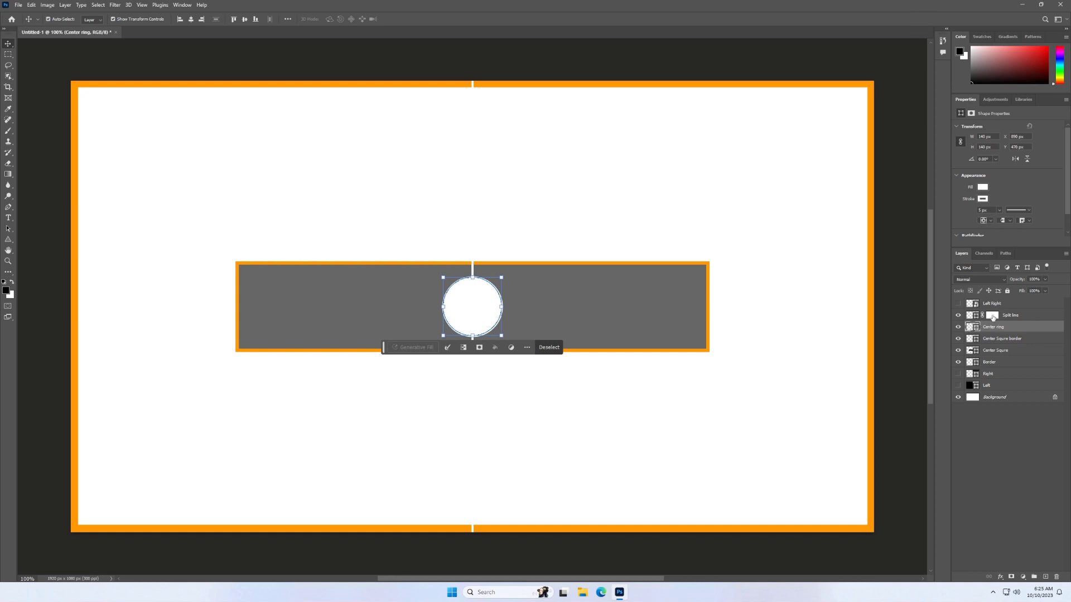
Fill the circular selection with black on the Split line mask to cut a gap.
click(992, 315)
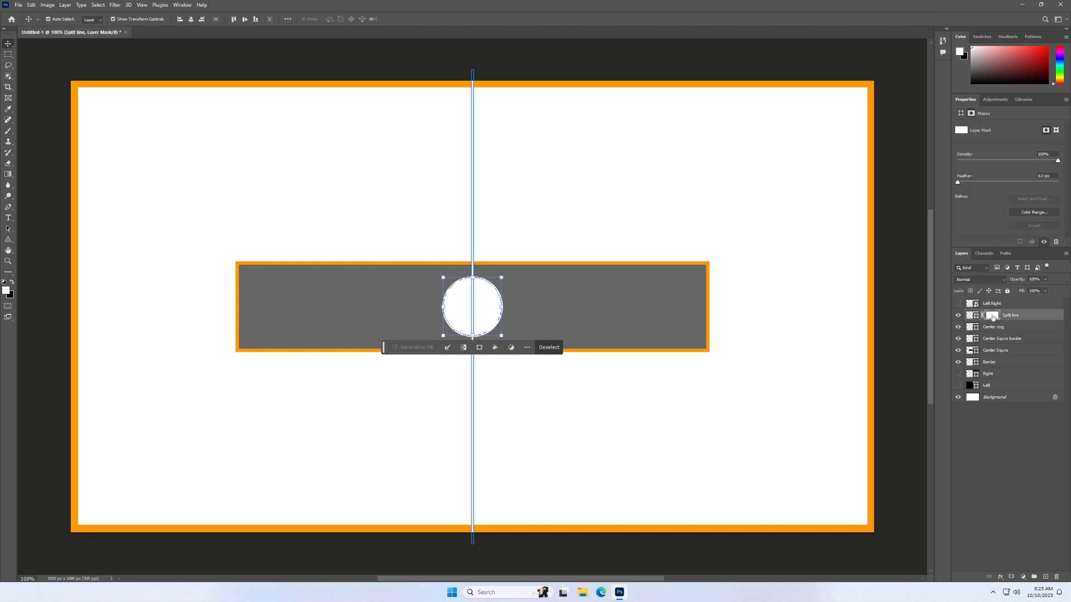
click(11, 282)
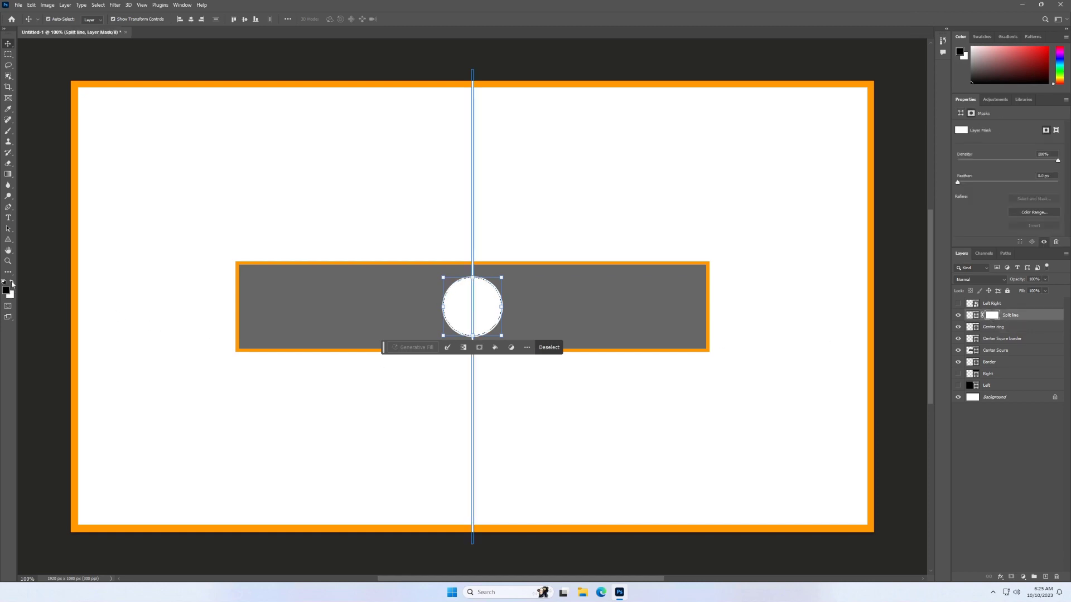
click(11, 188)
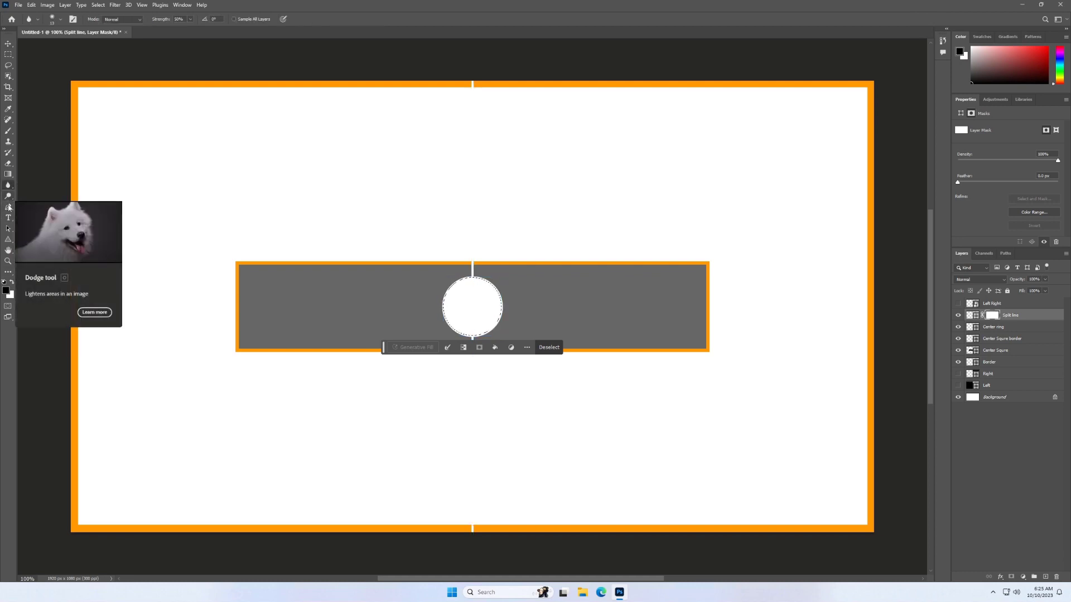
click(8, 176)
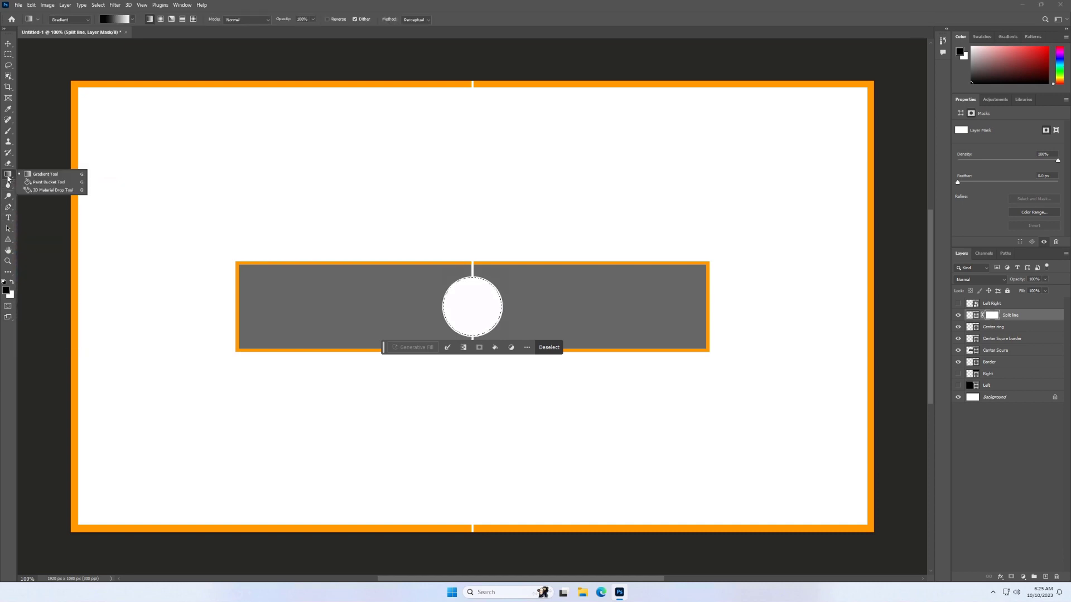
click(48, 183)
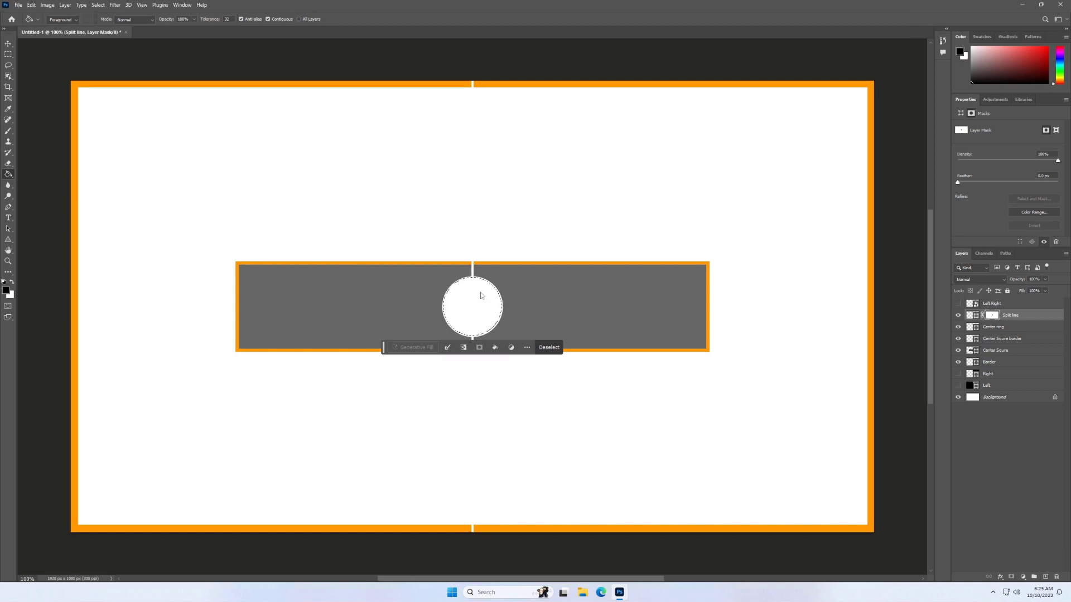
click(959, 327)
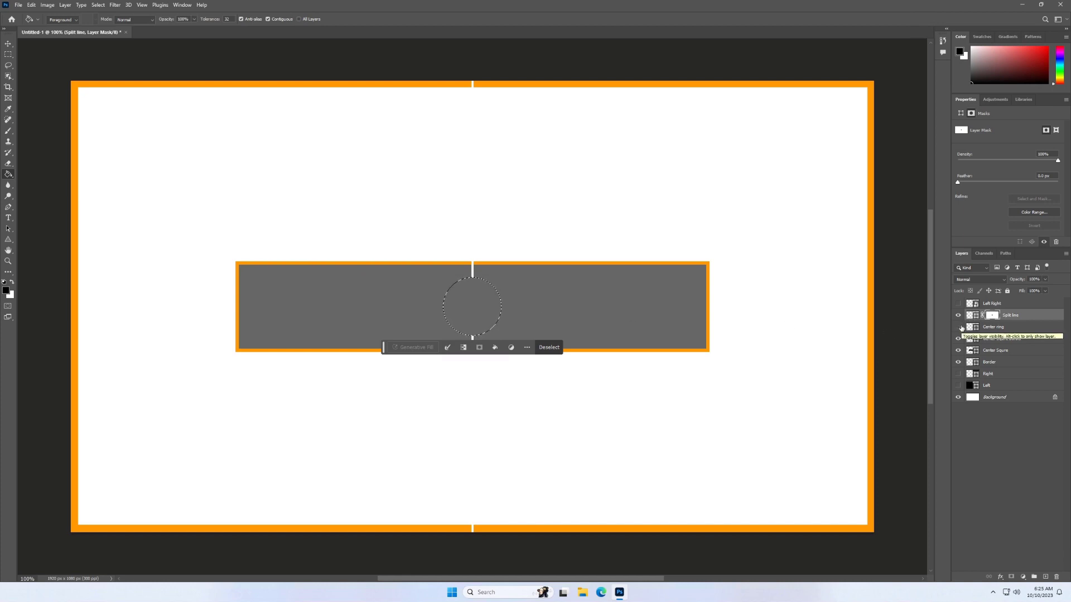
Deselect, check the gap in the line, then show and select the Center ring layer.
click(8, 55)
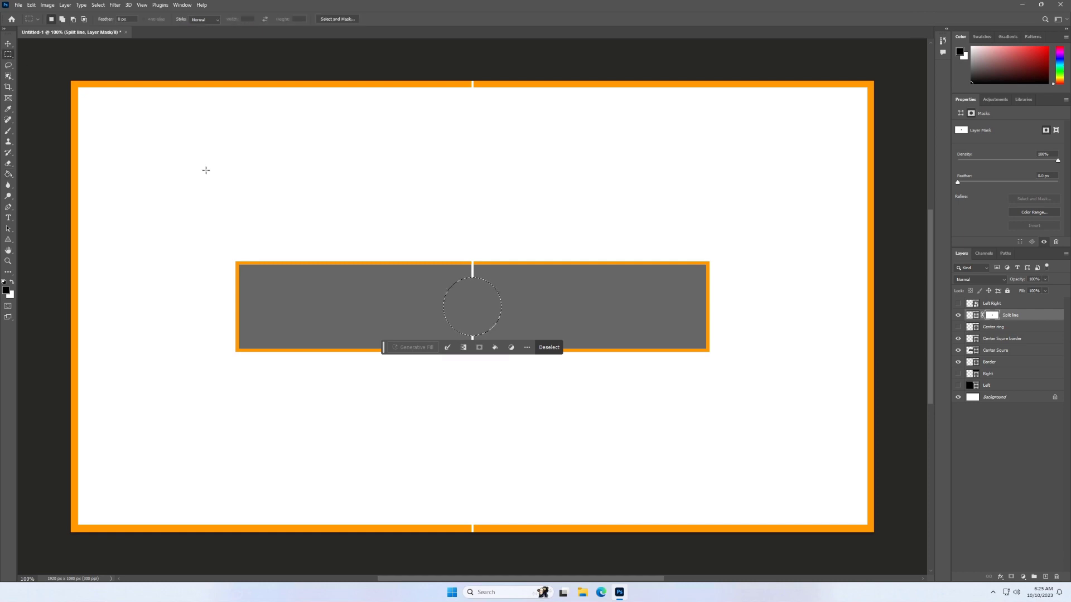
click(473, 321)
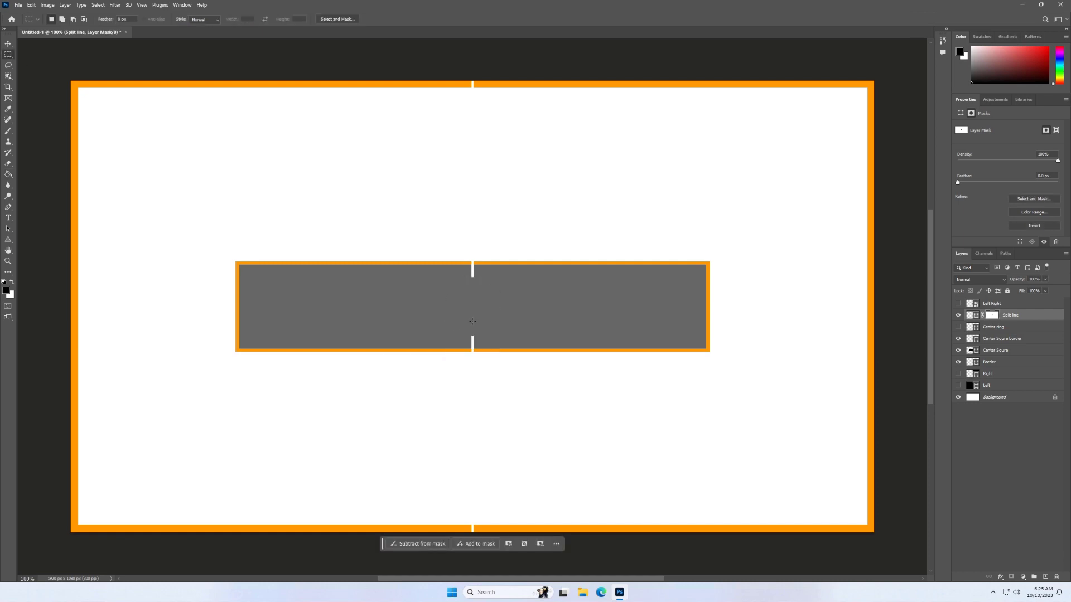
click(958, 316)
click(958, 326)
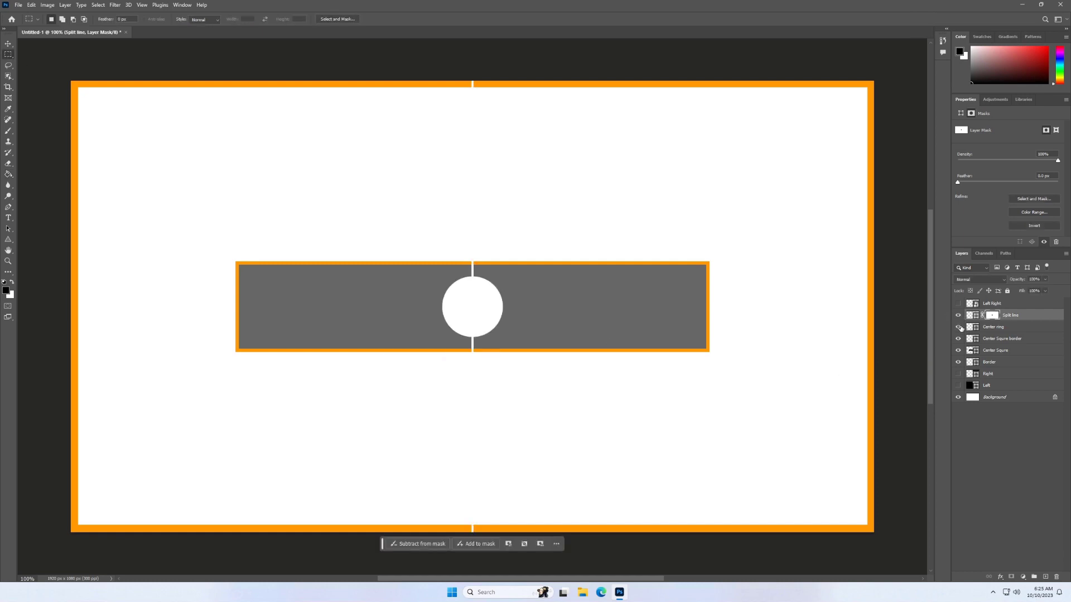
click(999, 328)
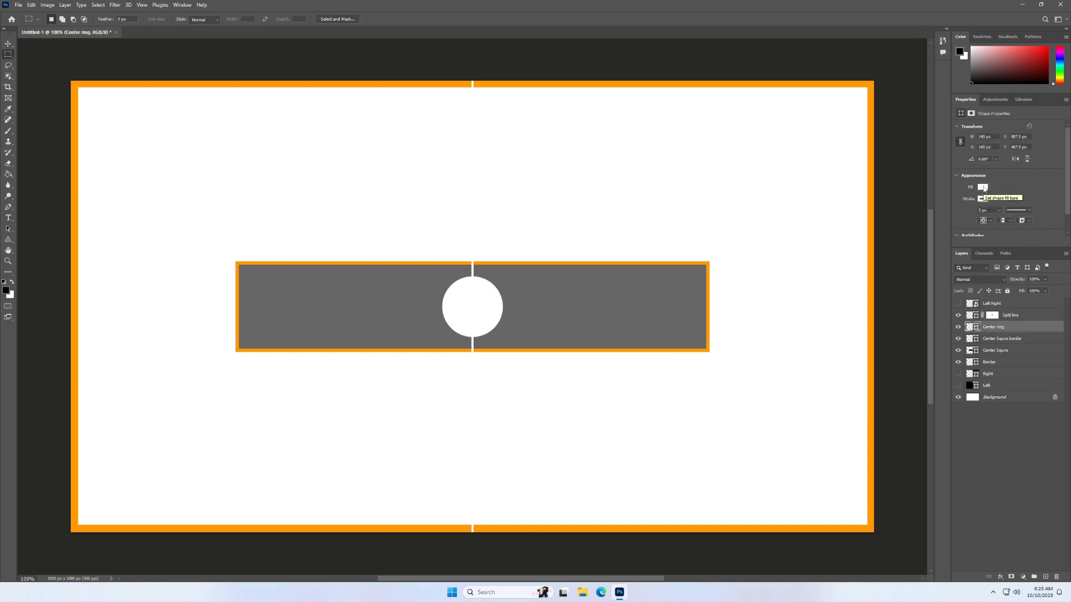
Set the Center ring's fill to No Color so only its white outline remains.
click(983, 199)
click(958, 204)
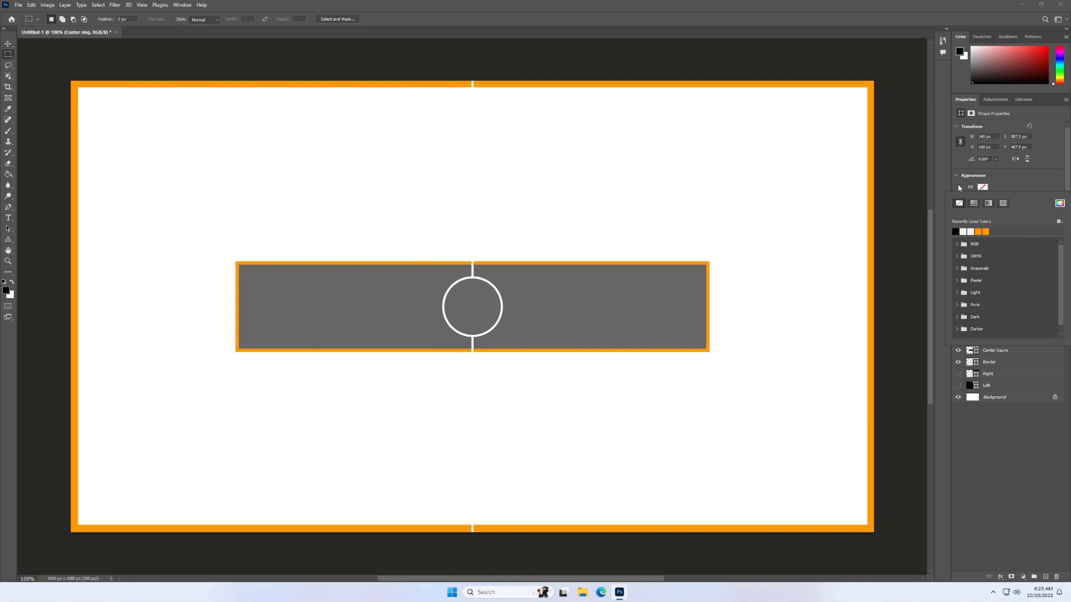
click(958, 183)
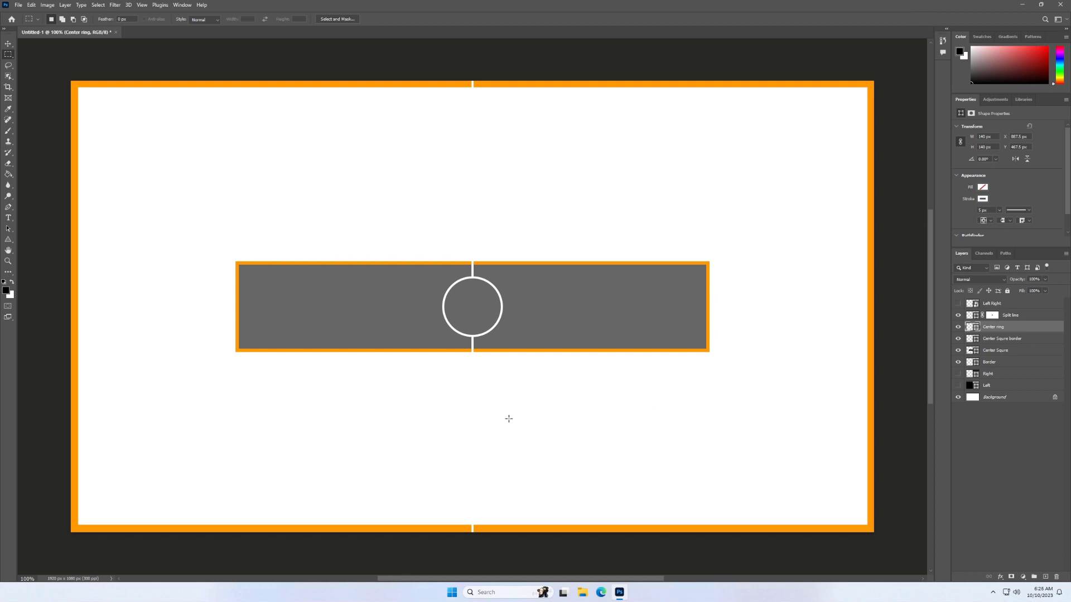
click(1007, 387)
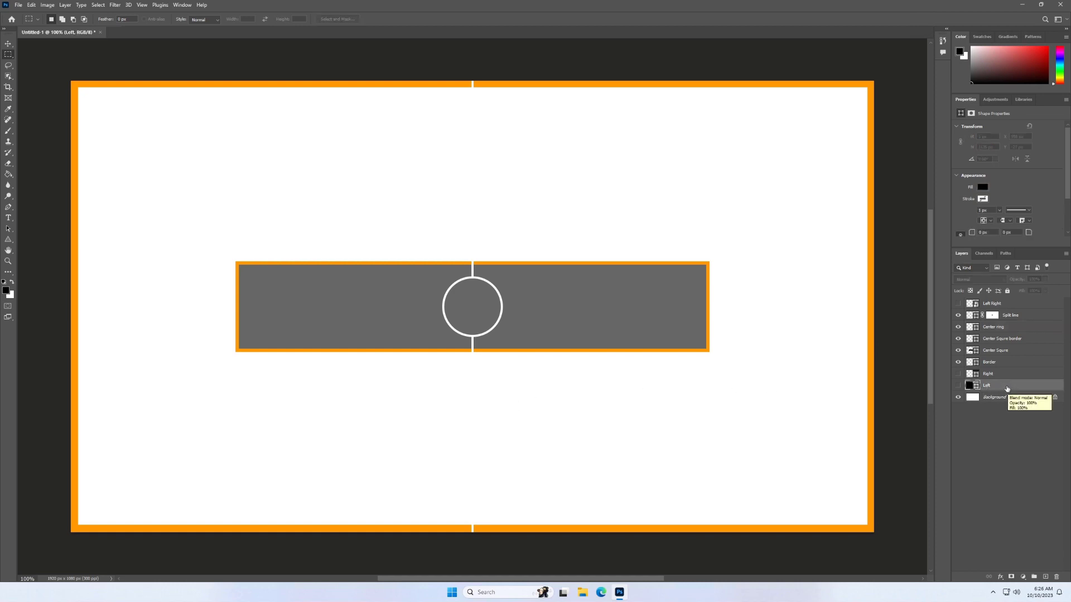
Show the Left layer and hide the Right layer, leaving the left half black.
click(958, 386)
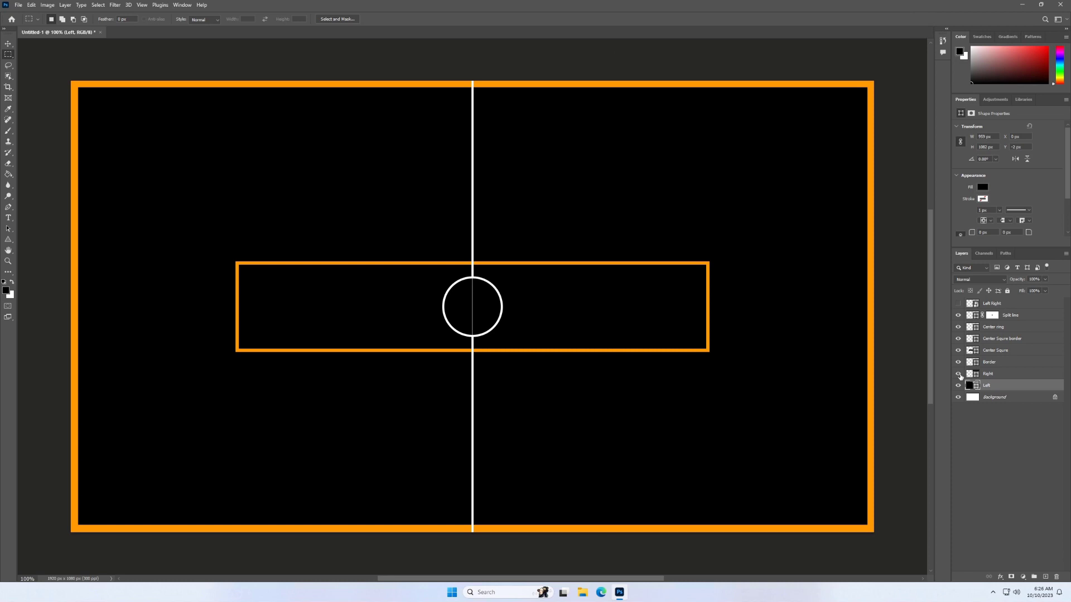
click(959, 374)
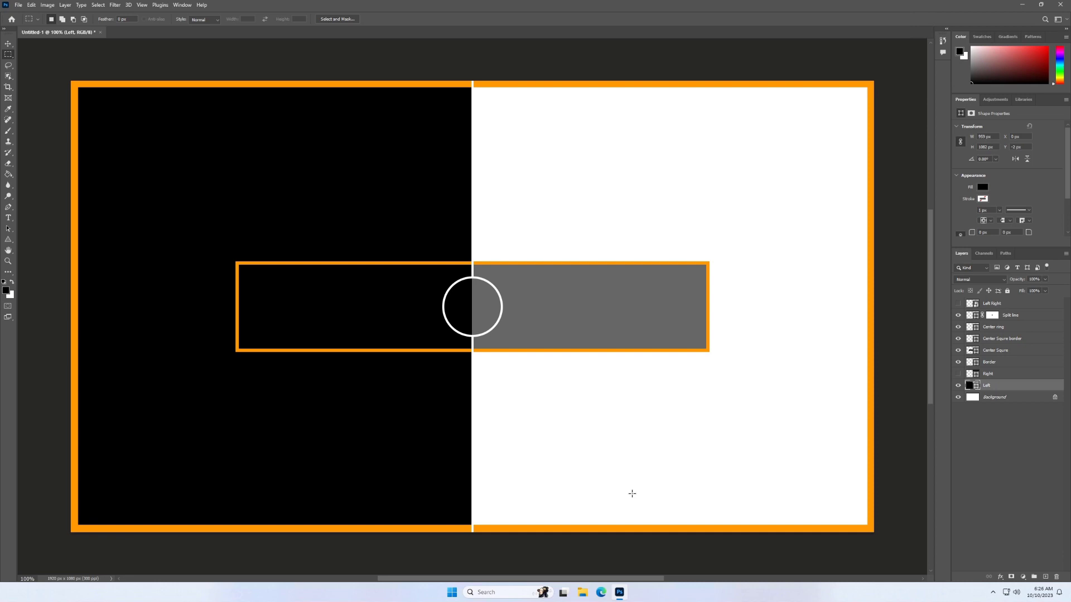
Drag the Before photo from File Explorer's Pictures folder onto the Photoshop canvas.
click(582, 593)
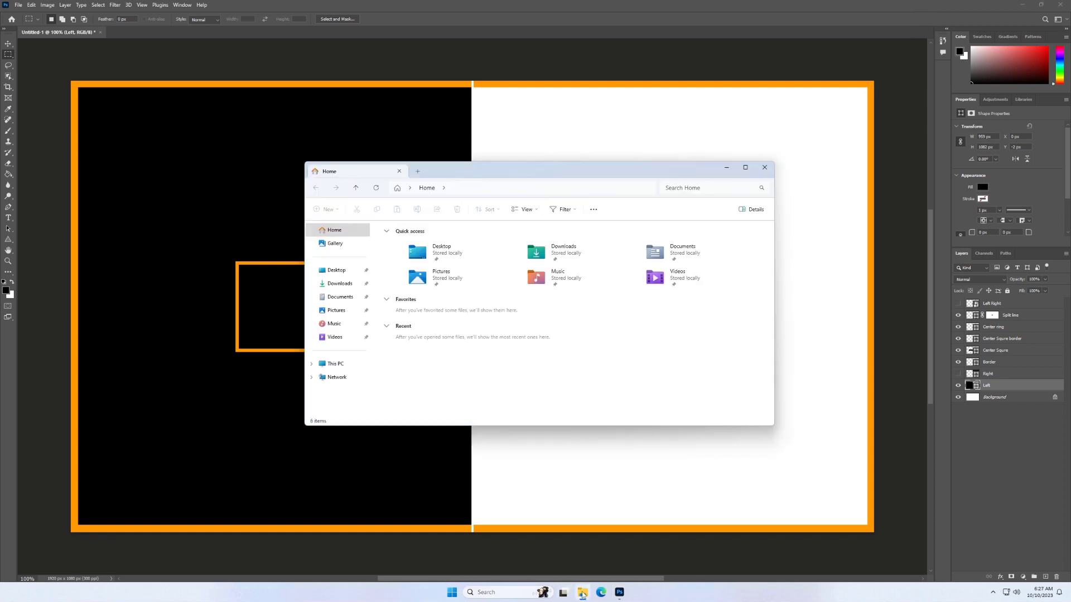
click(337, 311)
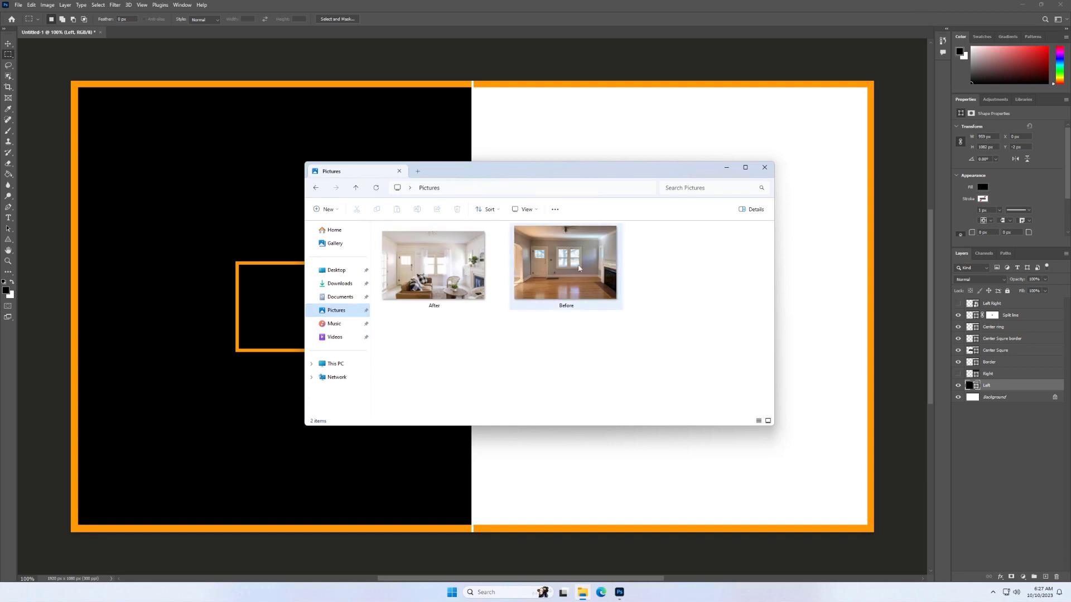
drag(578, 268, 199, 442)
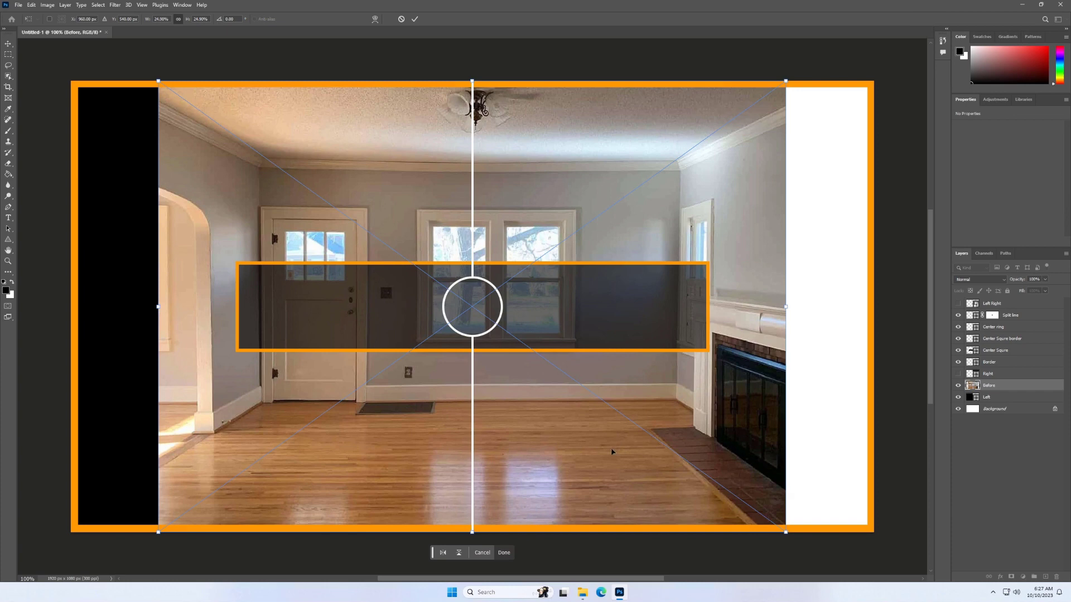
Commit the Before photo and move it left with Auto-Select turned off.
click(416, 20)
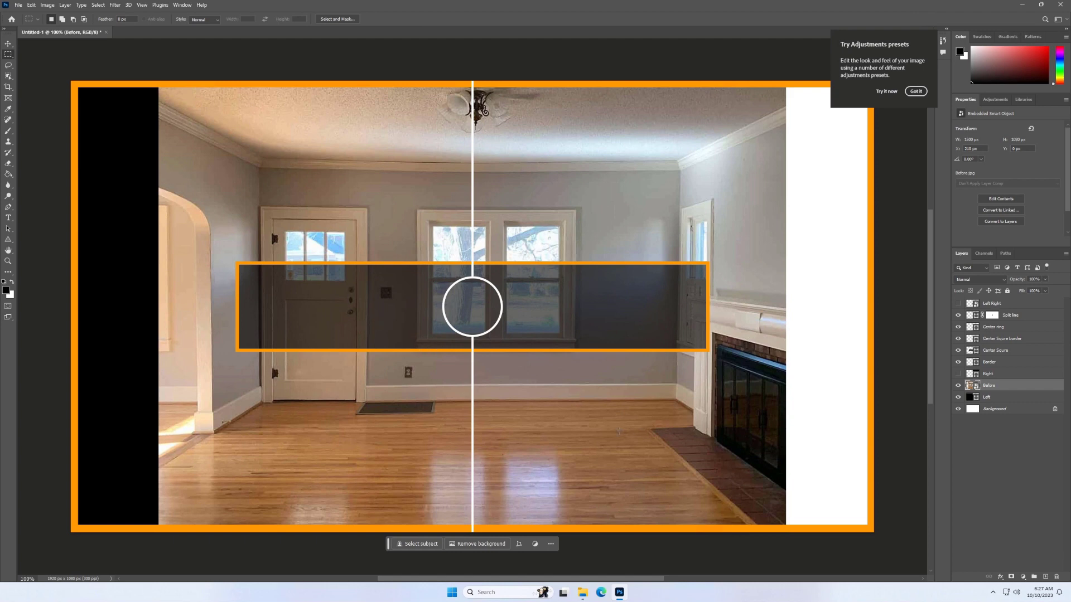
key(v)
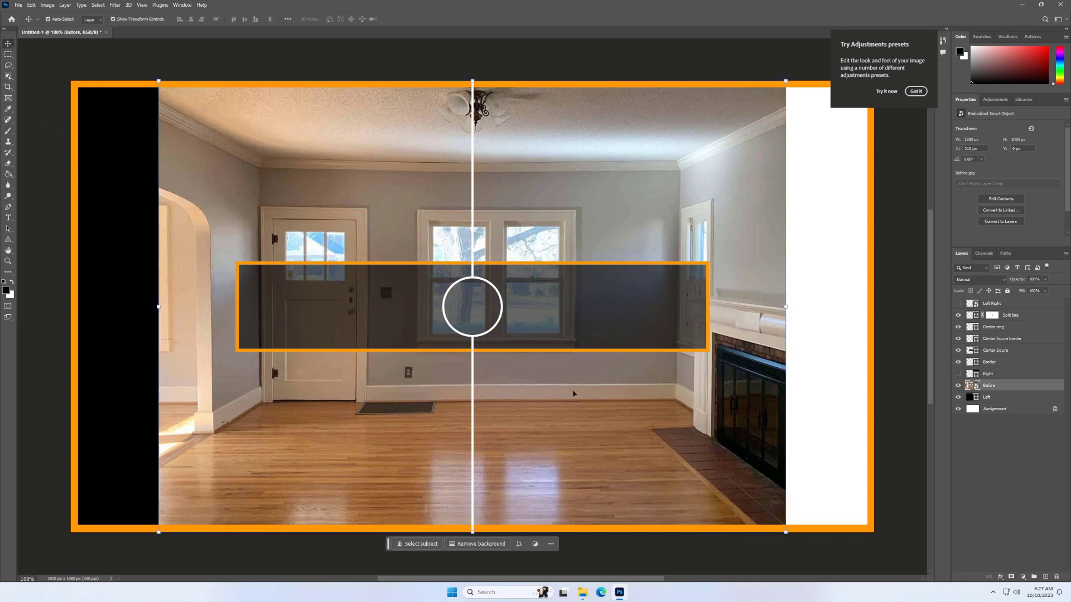
click(61, 21)
drag(691, 435, 514, 432)
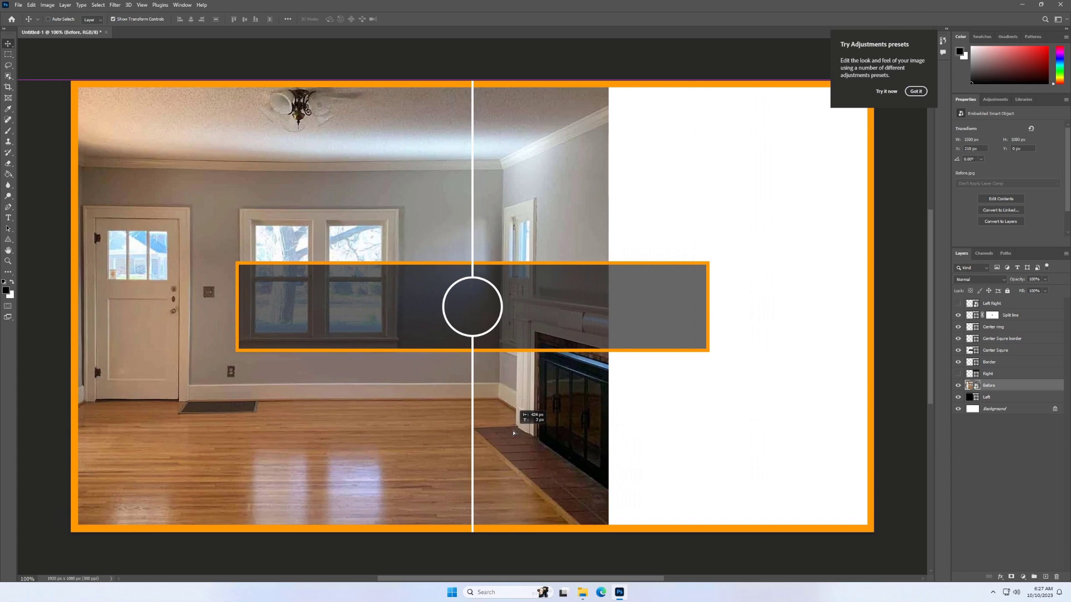
drag(513, 433, 513, 433)
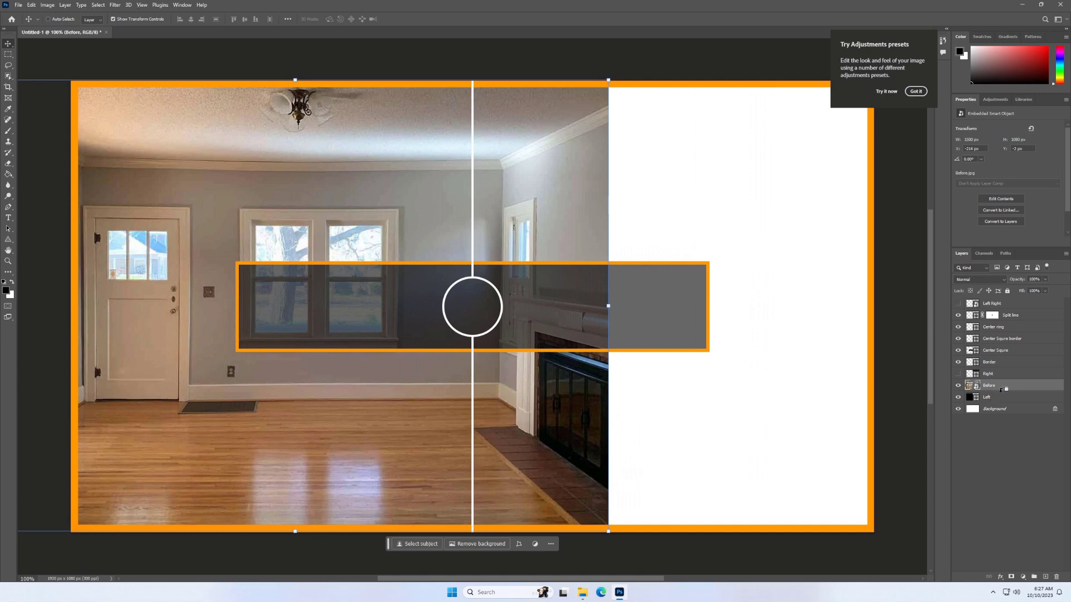
Clip the Before photo to the Left layer, then show and select the Right layer.
alt+click(1001, 390)
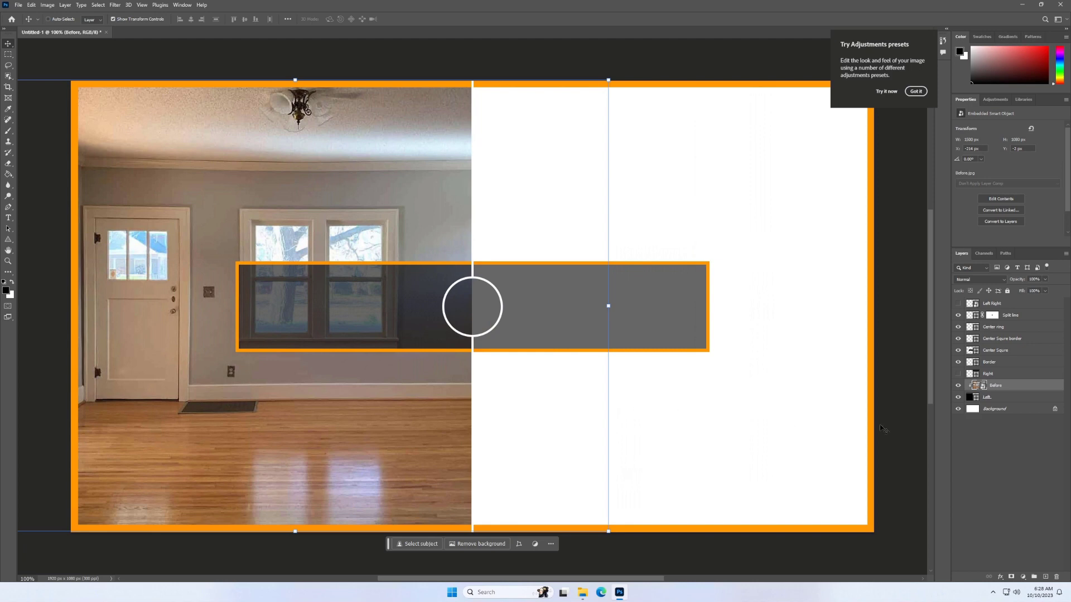
click(987, 374)
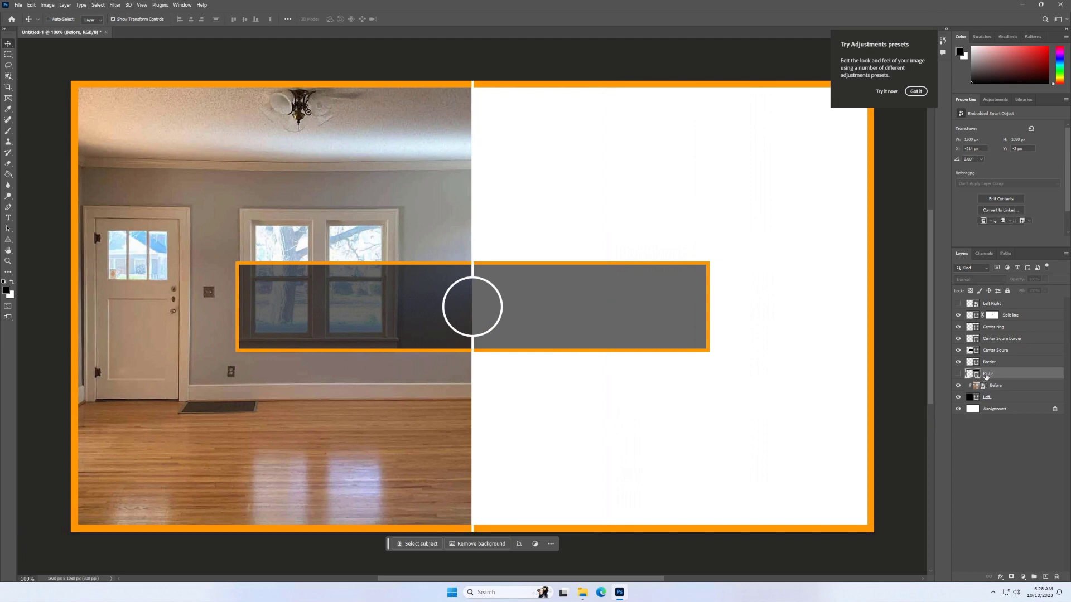
click(958, 374)
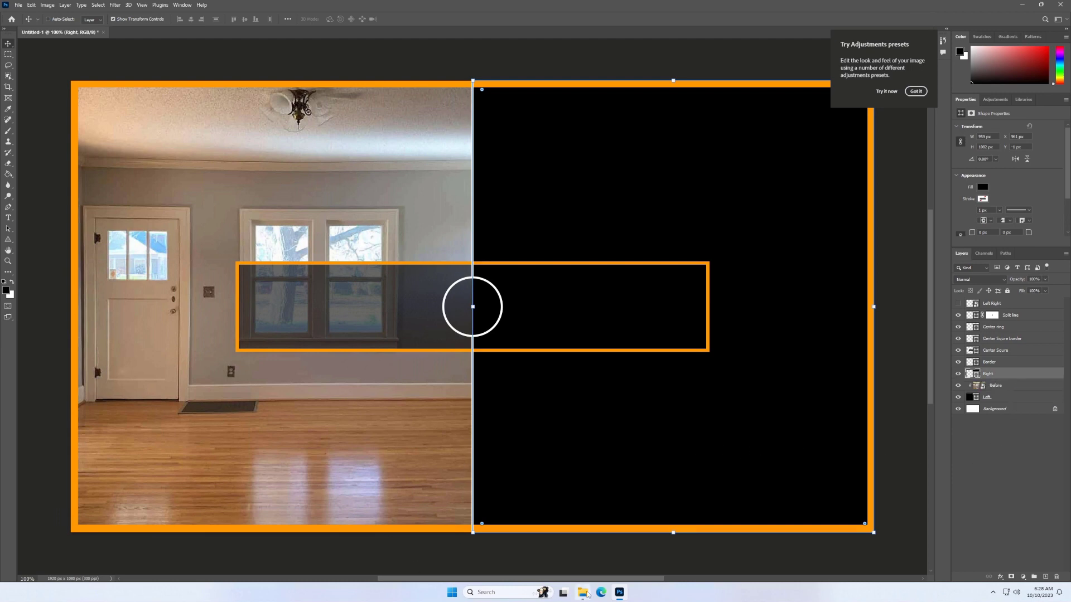
Drag the After photo from the Pictures folder onto the Photoshop canvas.
click(619, 597)
click(619, 592)
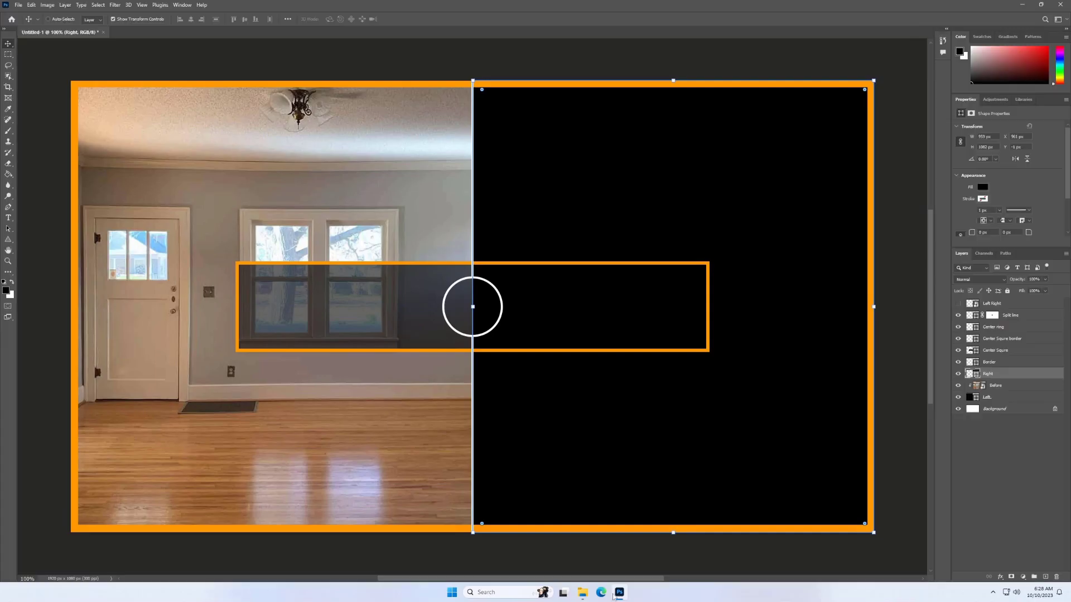
click(582, 592)
click(421, 264)
drag(421, 264, 571, 477)
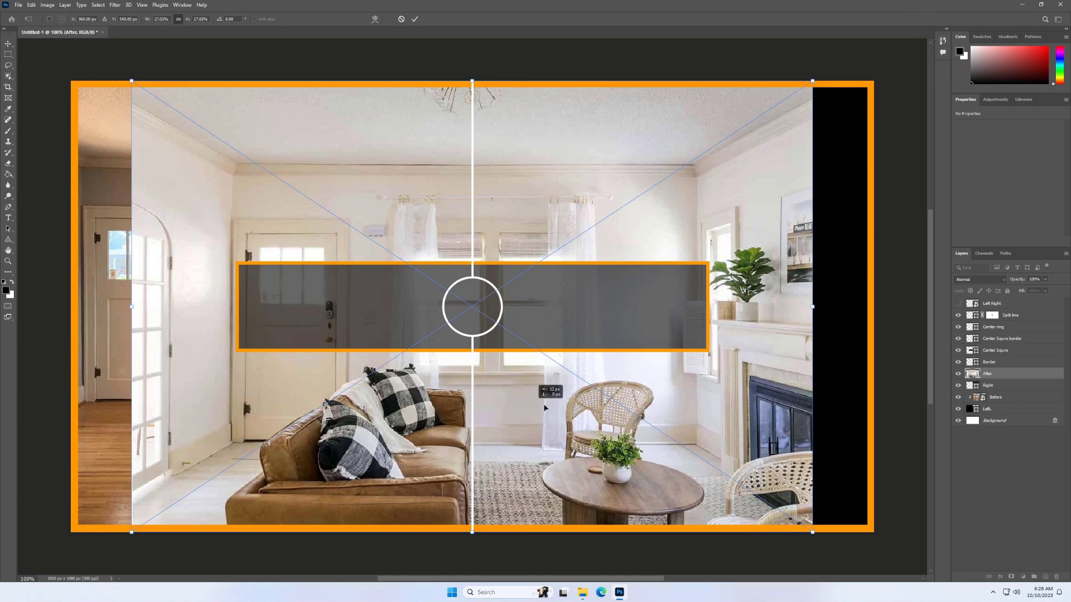
Shift the After photo 190 px right, clip it to Right, and show the Left Right arrows.
mouse_move(530, 410)
mouse_down()
mouse_move(791, 410)
mouse_move(772, 409)
mouse_up()
click(415, 19)
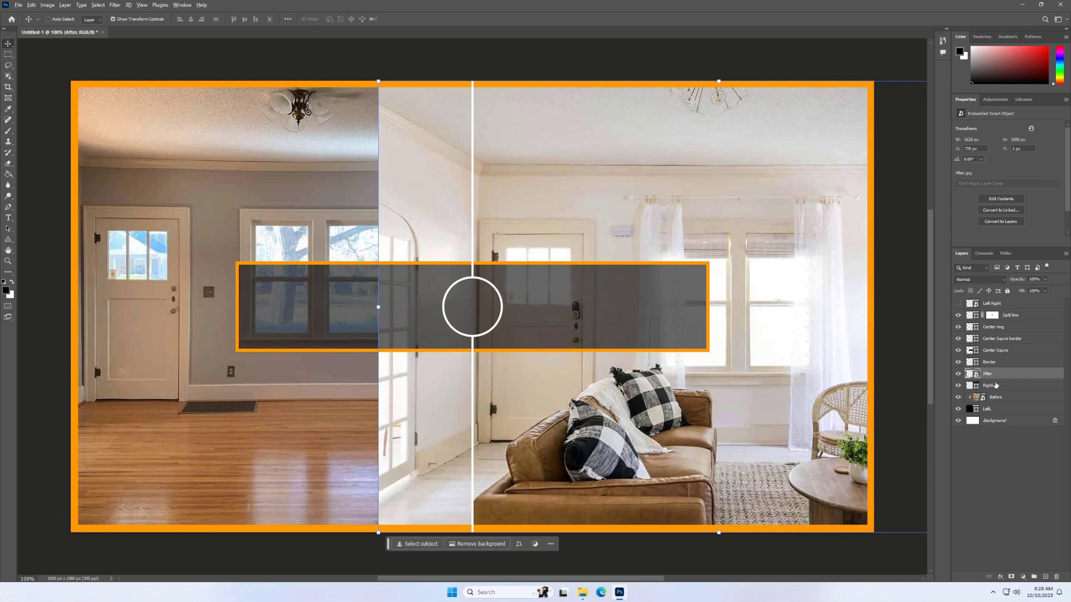
drag(997, 382, 998, 378)
alt+click(997, 377)
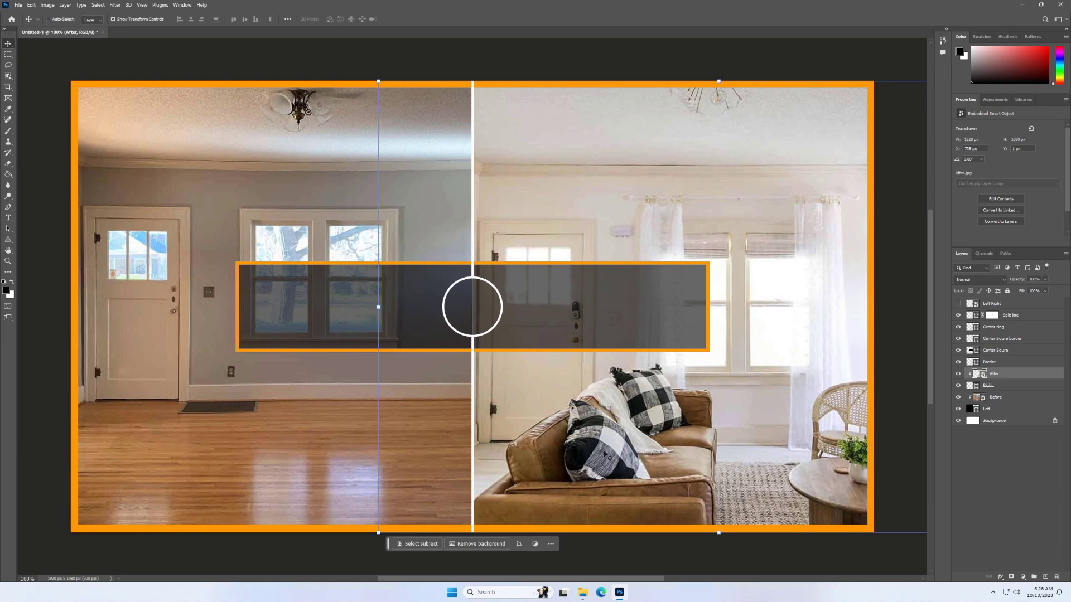
click(1011, 487)
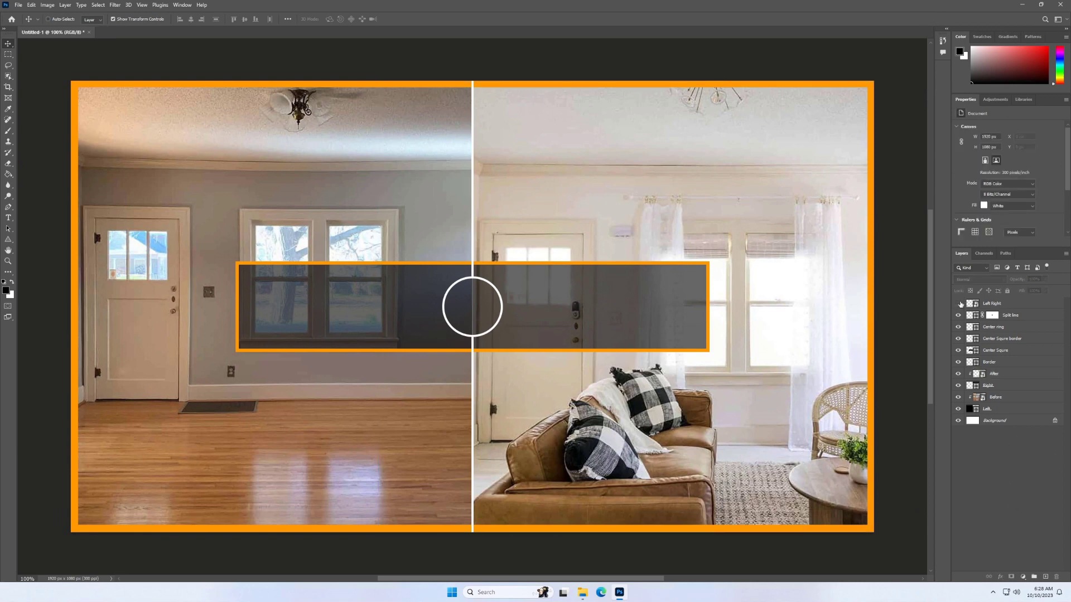
click(959, 304)
Give the Left Right arrows layer a white (#ffffff) Color Overlay layer style.
click(998, 307)
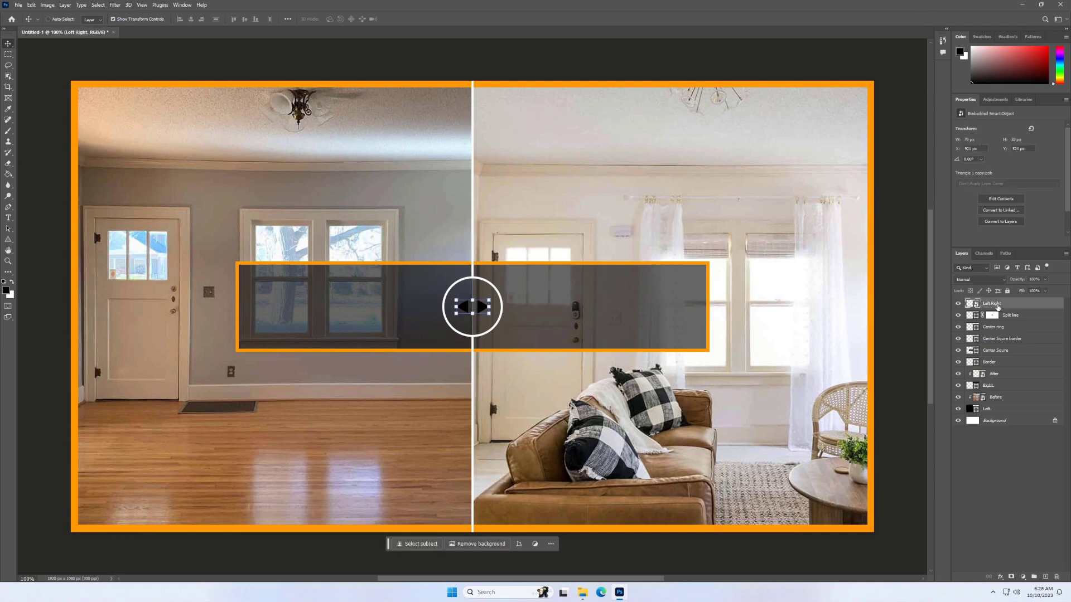
right_click(1004, 309)
click(955, 240)
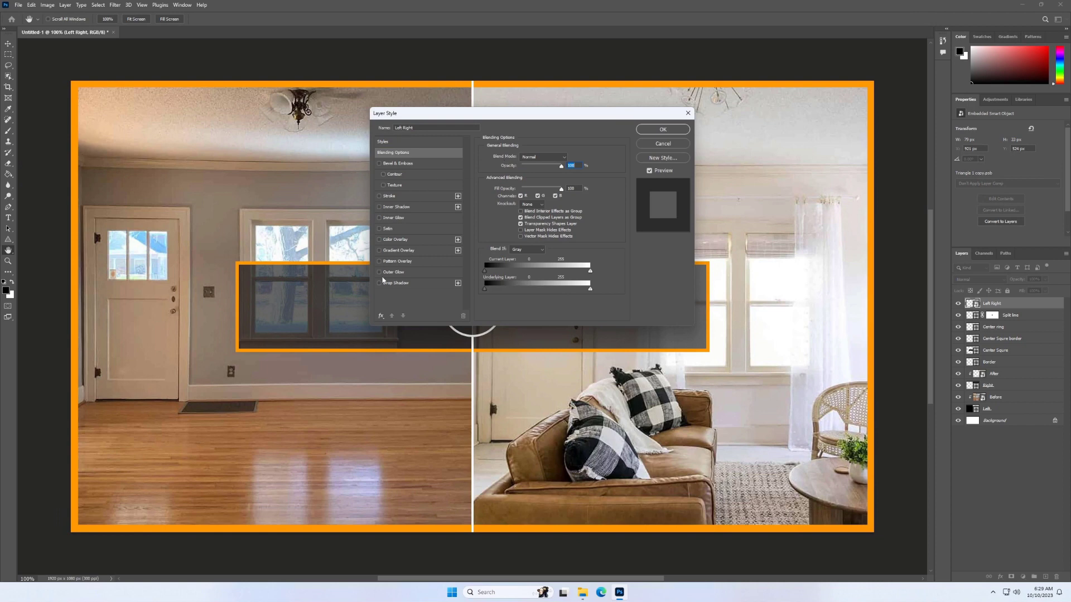
click(379, 239)
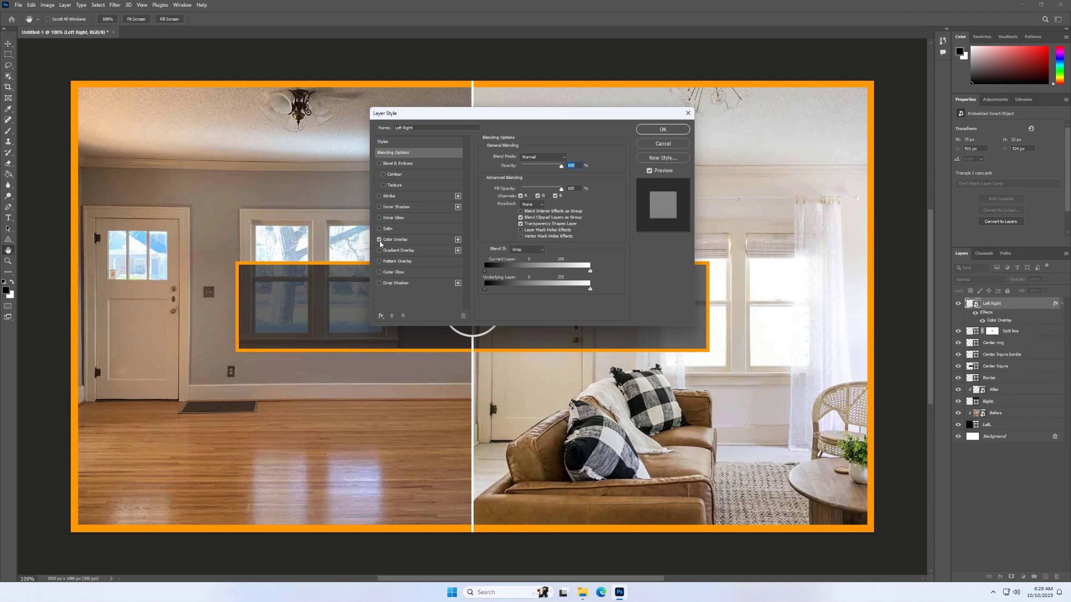
click(402, 240)
click(569, 158)
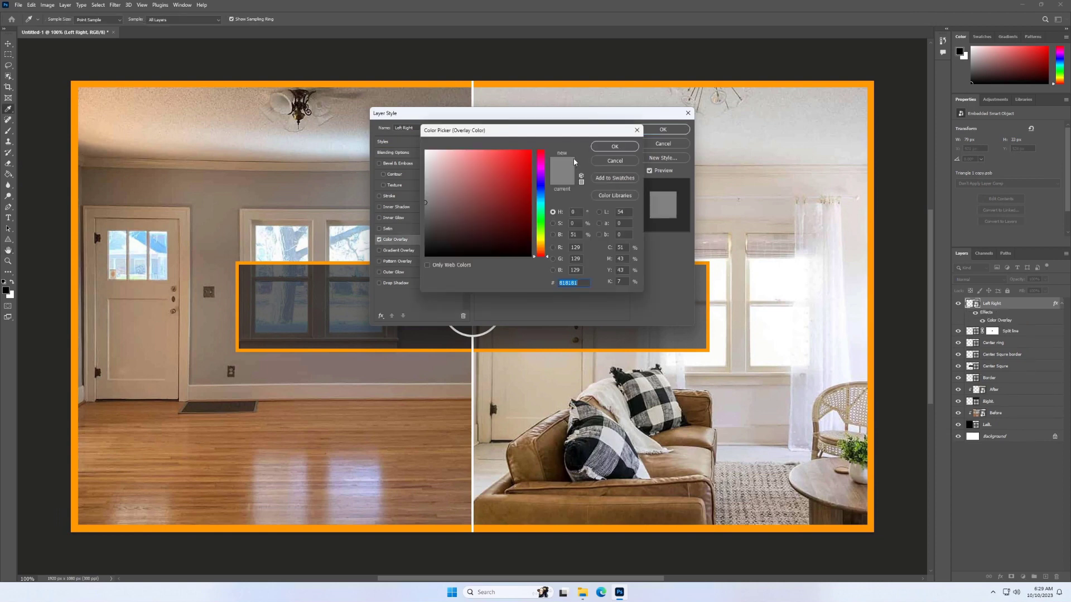
click(426, 150)
click(608, 148)
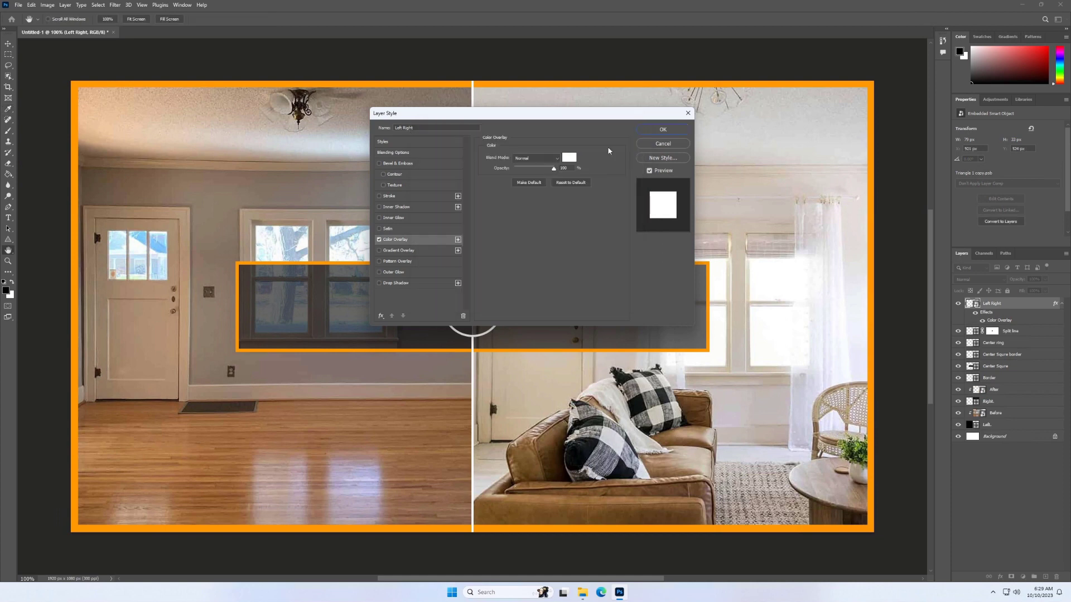
click(663, 130)
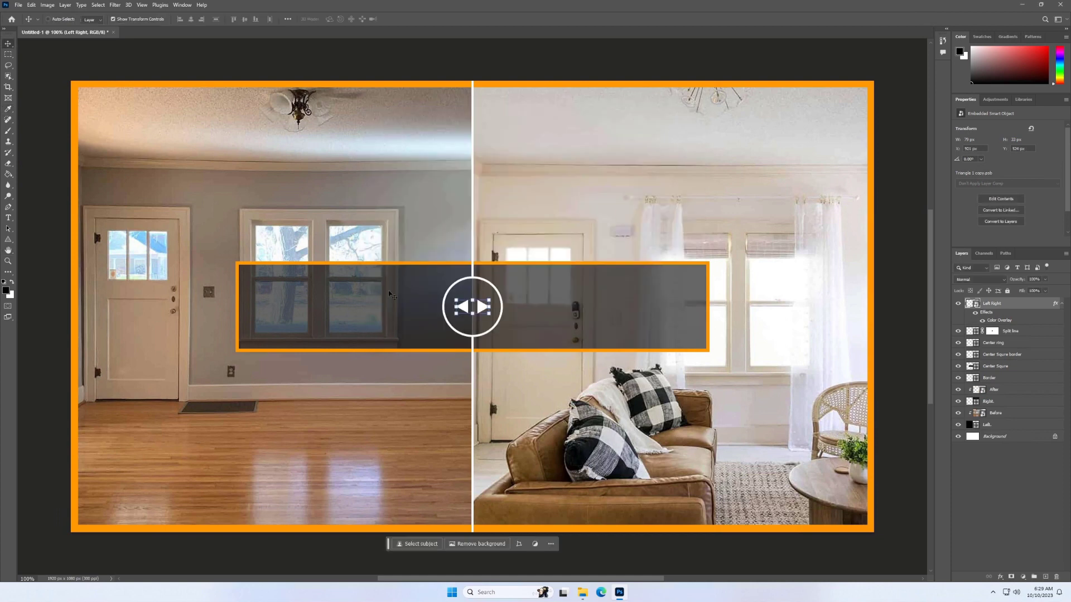
click(48, 19)
click(37, 143)
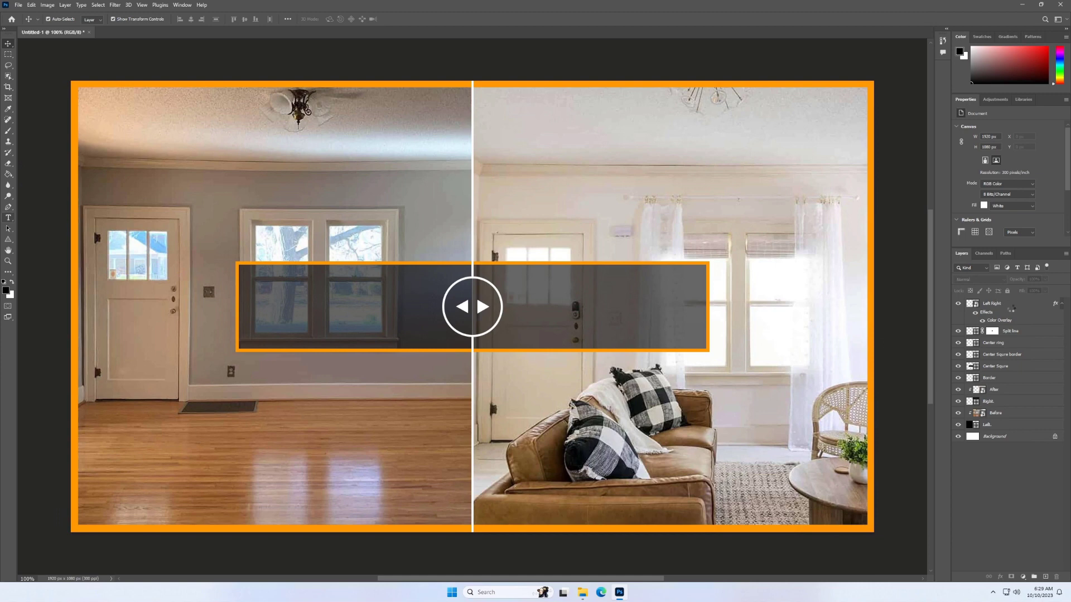
Add a text layer above Left Right reading BEFORE over the left photo.
key(t)
click(1009, 305)
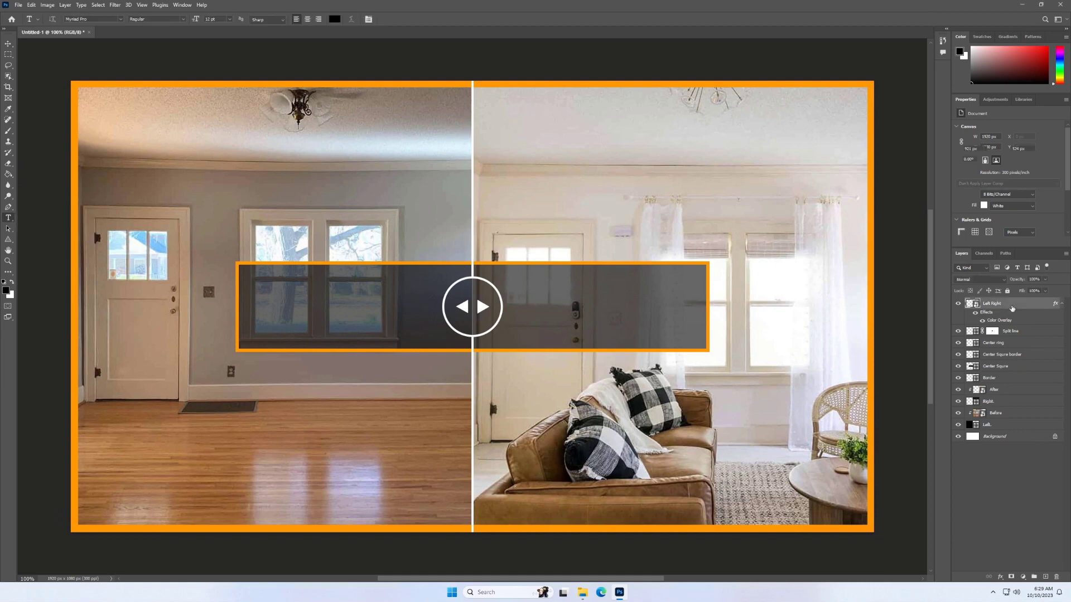
click(1044, 577)
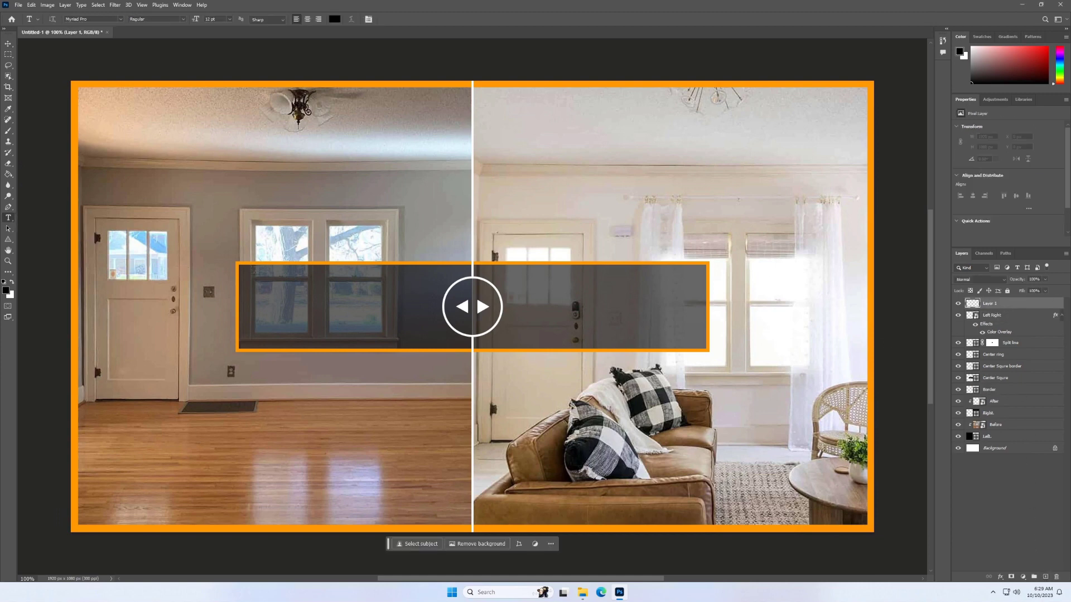
click(284, 226)
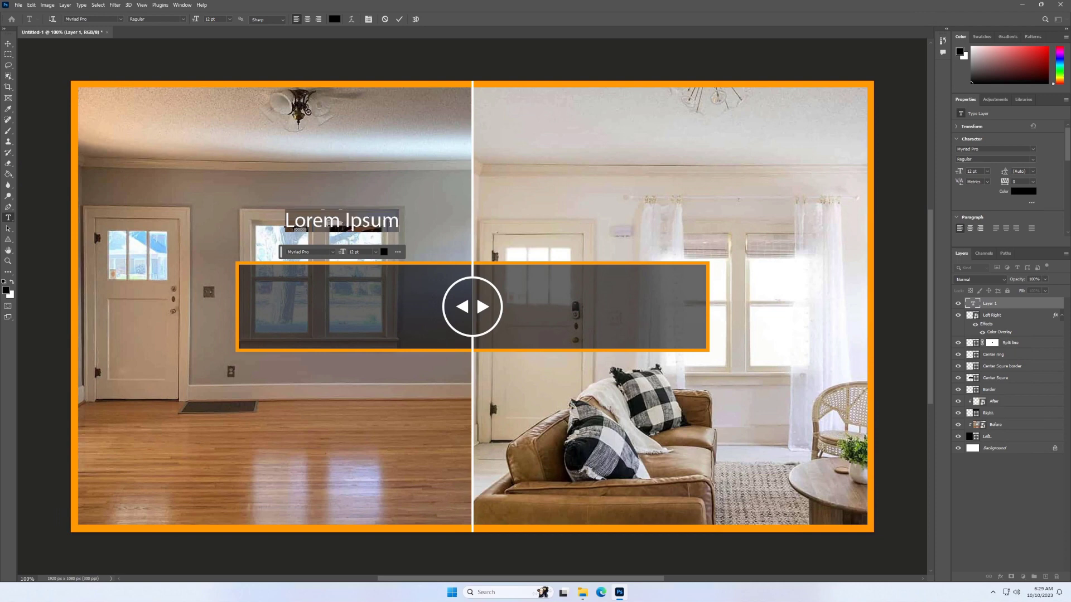
text(BEFOR)
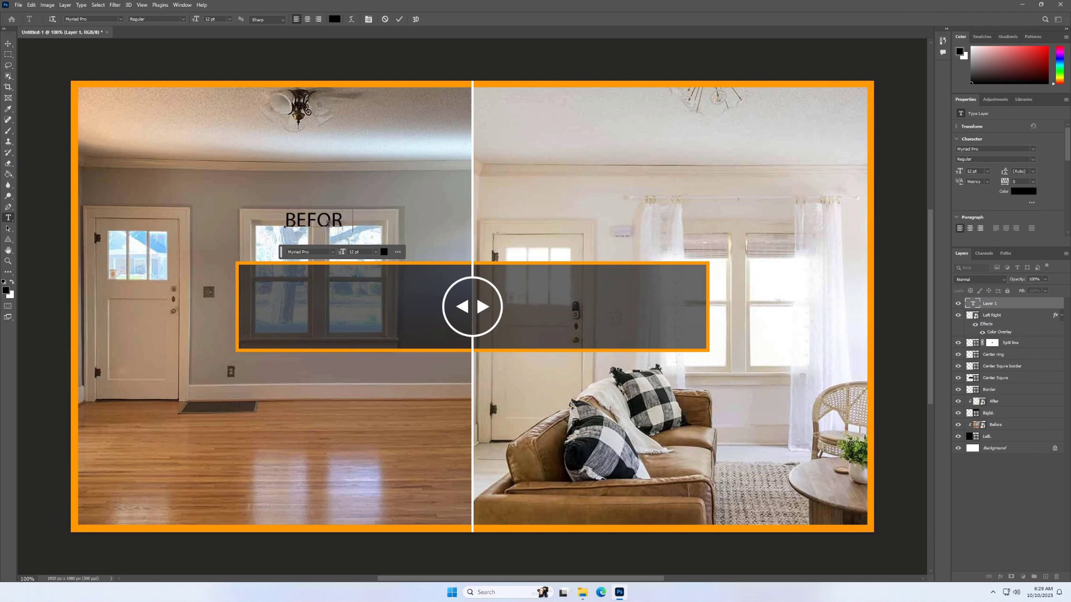
text(E)
Make the BEFORE text white (ffffff) and Bold.
drag(353, 219, 279, 212)
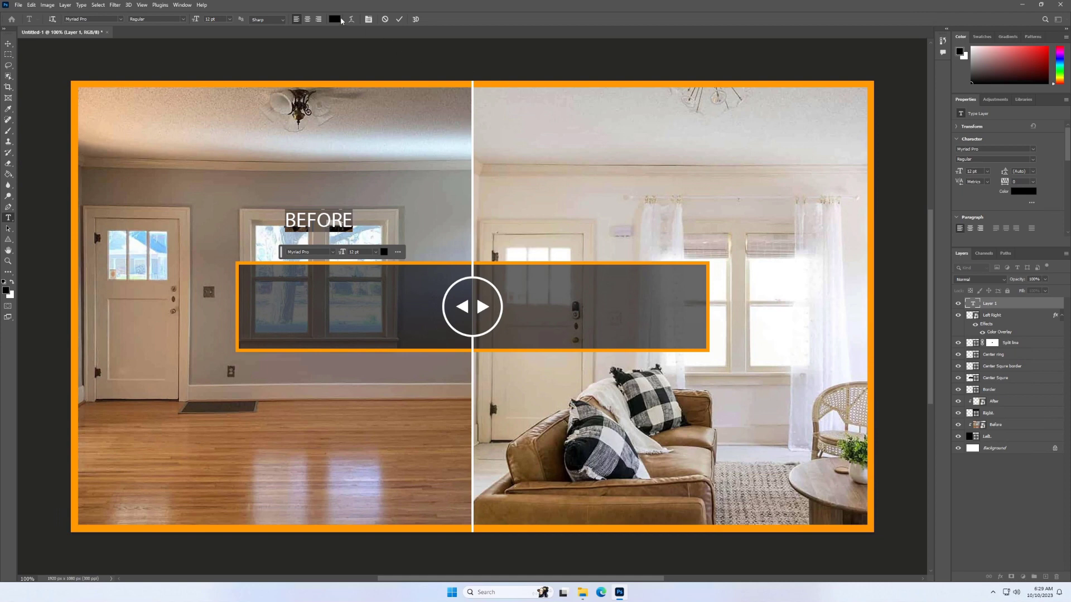
click(335, 19)
text(ffffff)
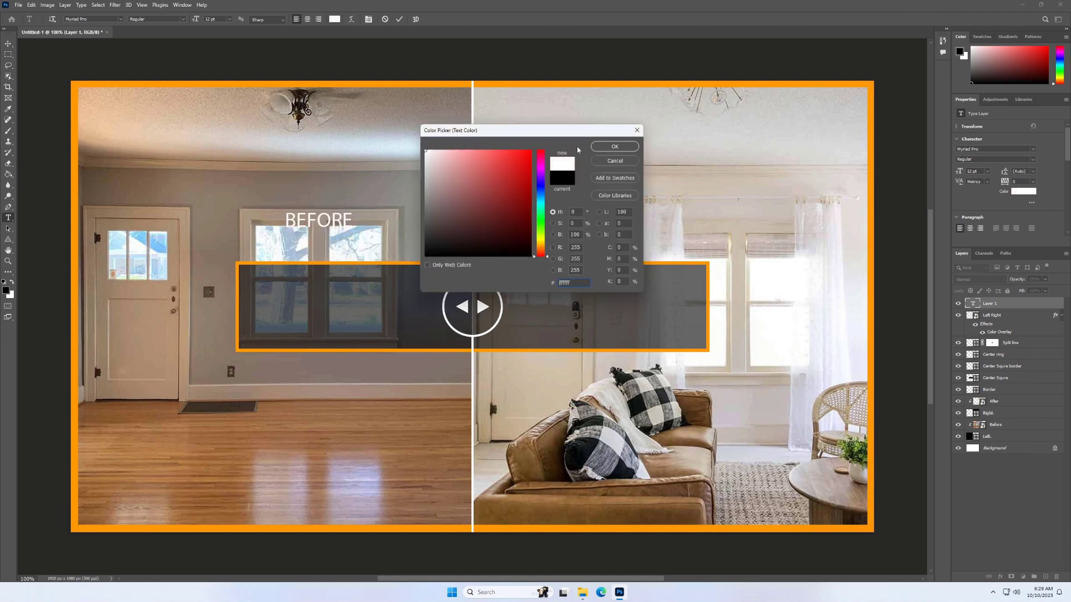
click(613, 147)
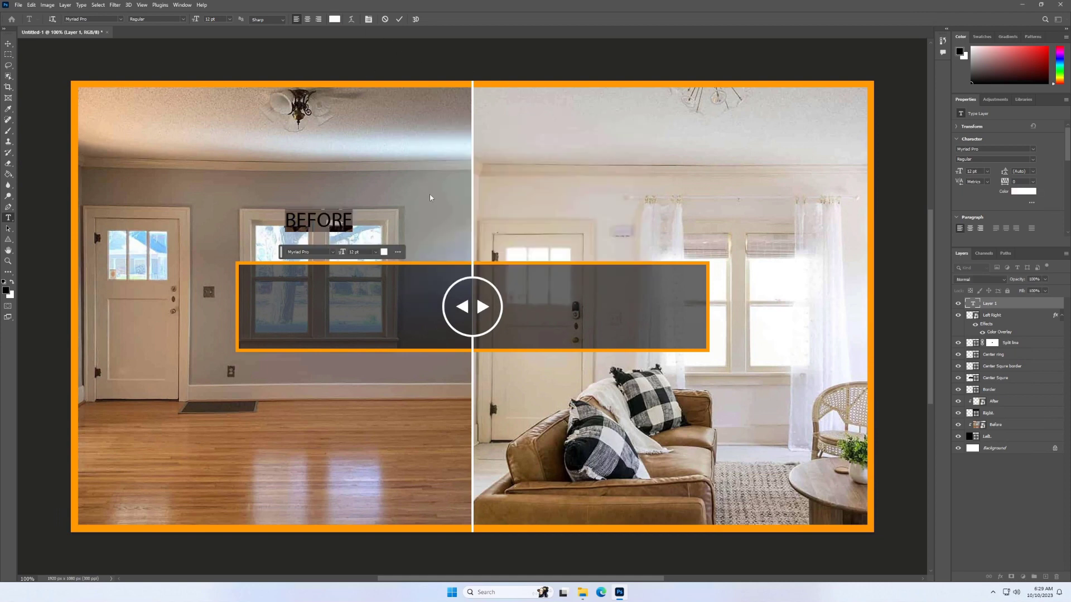
click(183, 19)
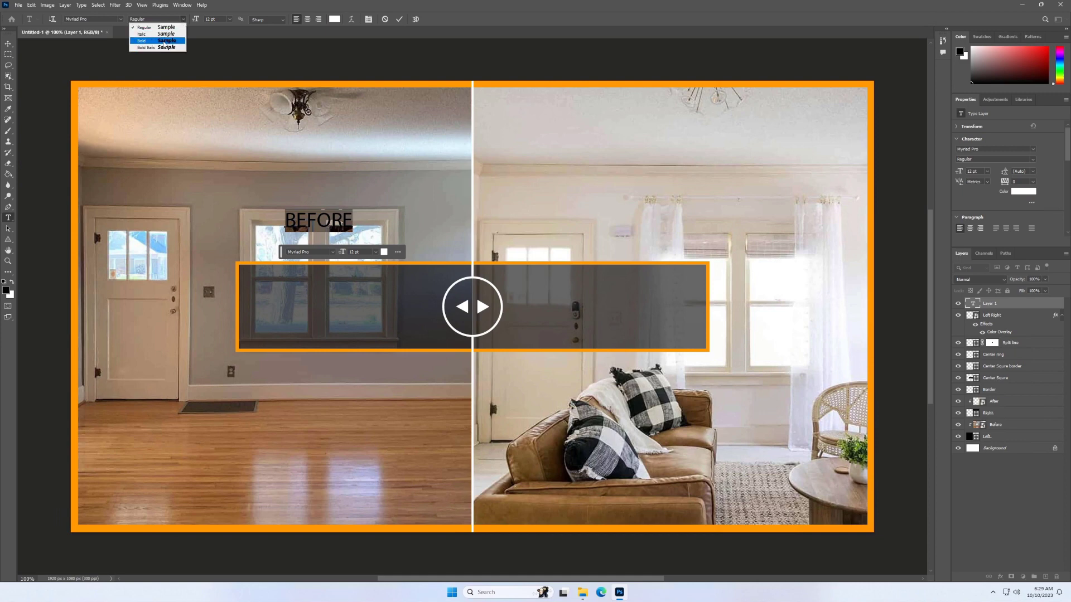
click(162, 41)
click(376, 219)
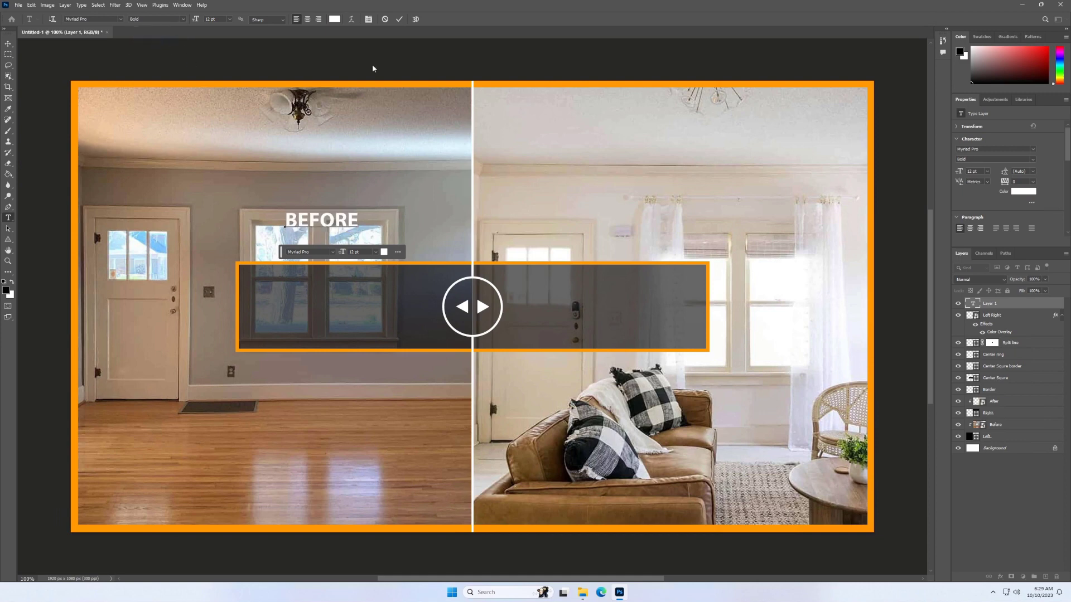
click(401, 21)
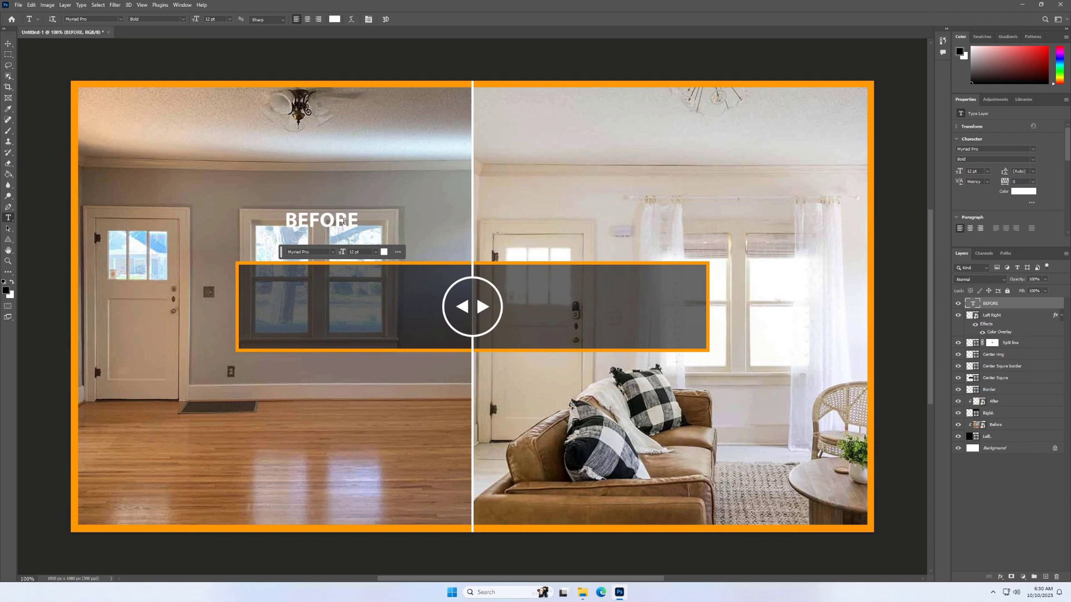
Scale BEFORE to about double size and move it into the bar's left half.
click(7, 44)
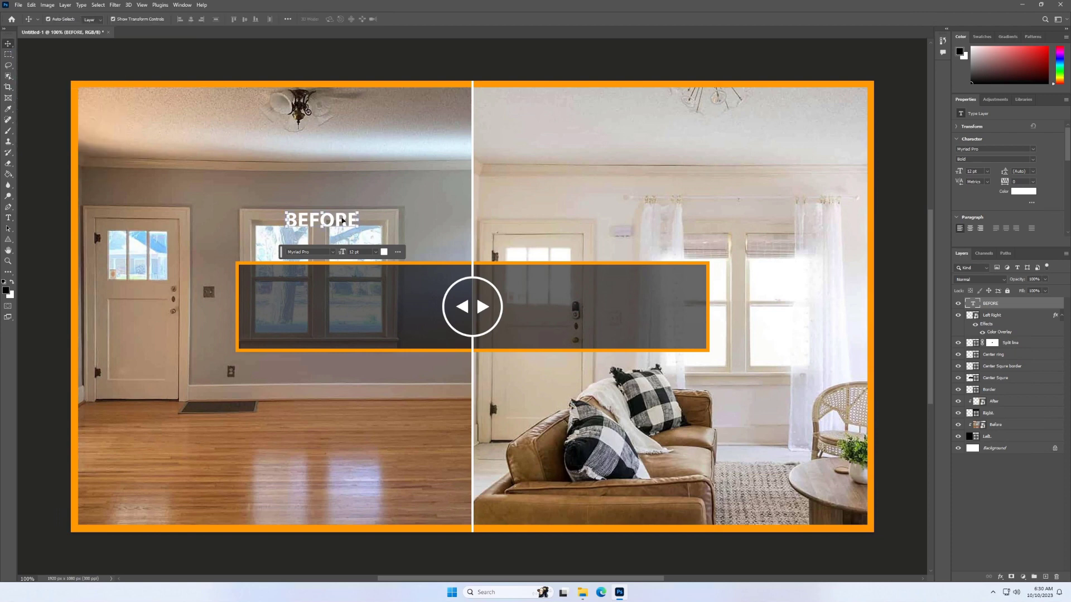
drag(357, 228, 431, 257)
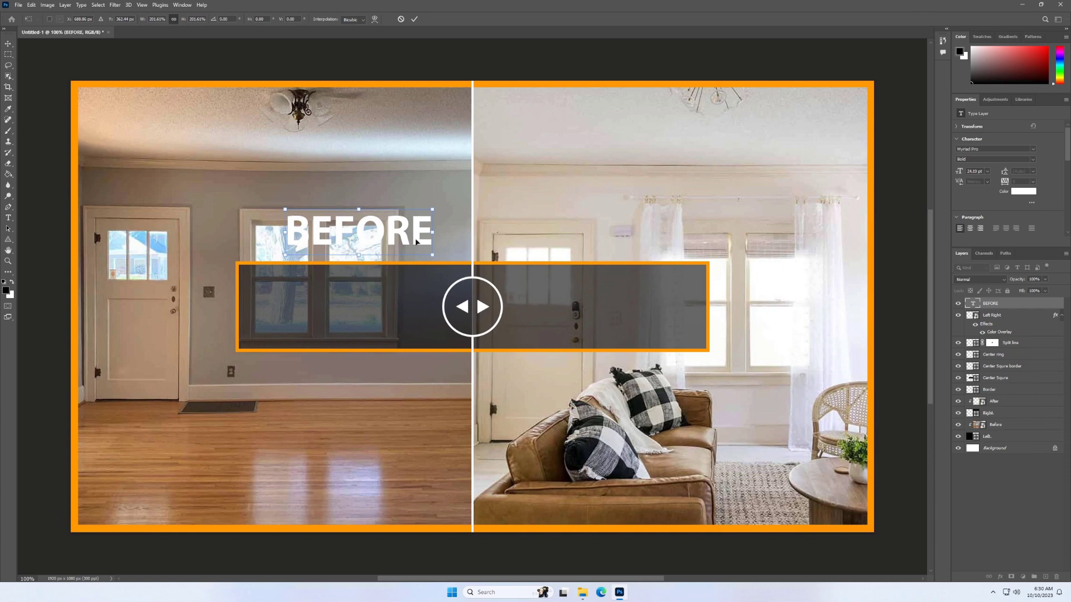
drag(425, 208, 401, 306)
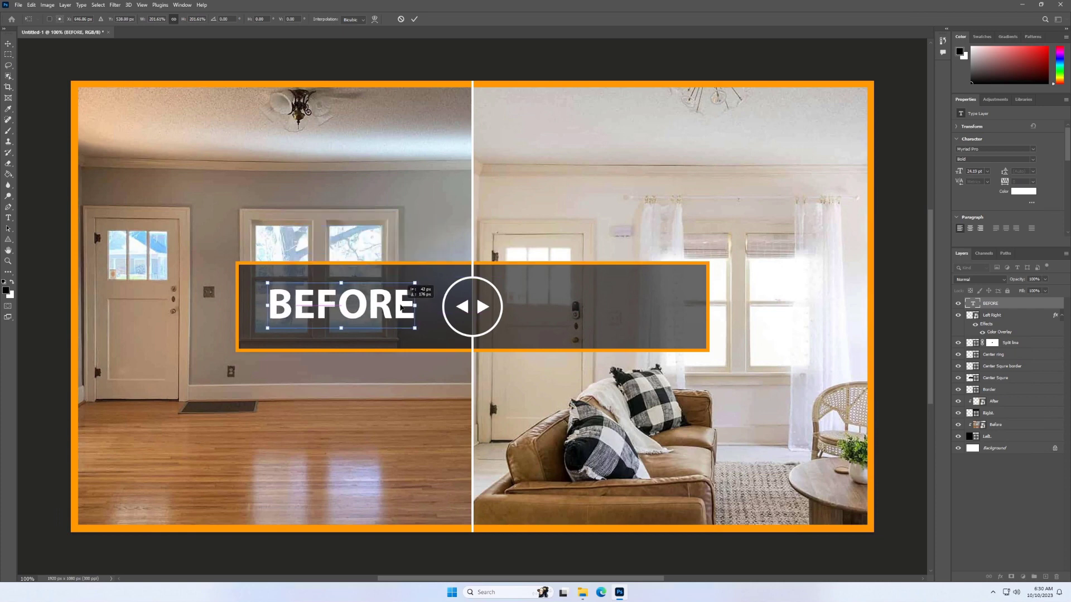
click(415, 20)
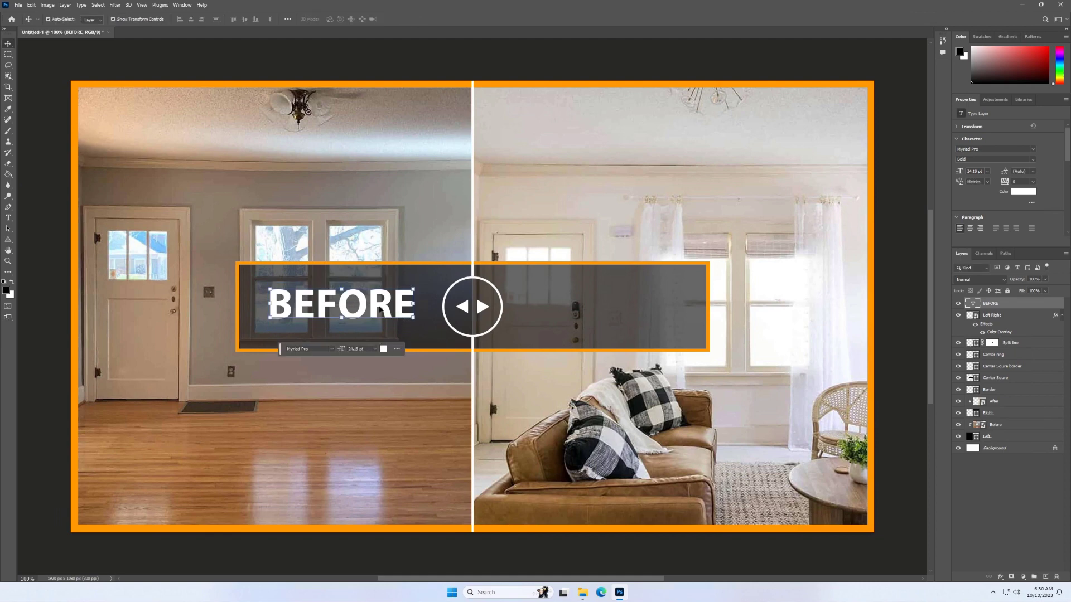
Recolour BEFORE to the border's orange, ff9600.
double_click(380, 310)
click(1033, 192)
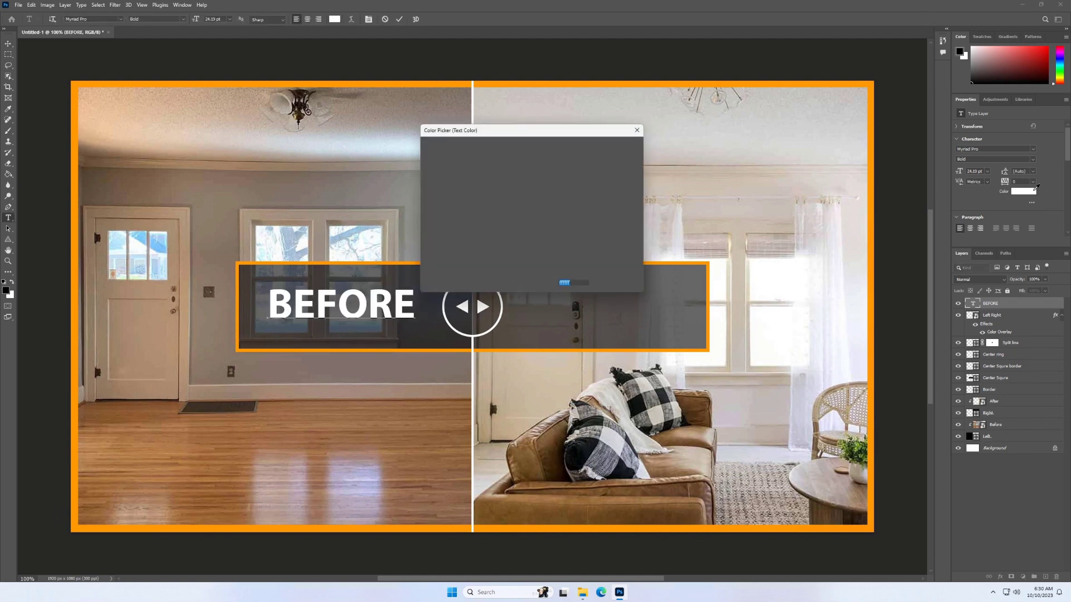
click(239, 268)
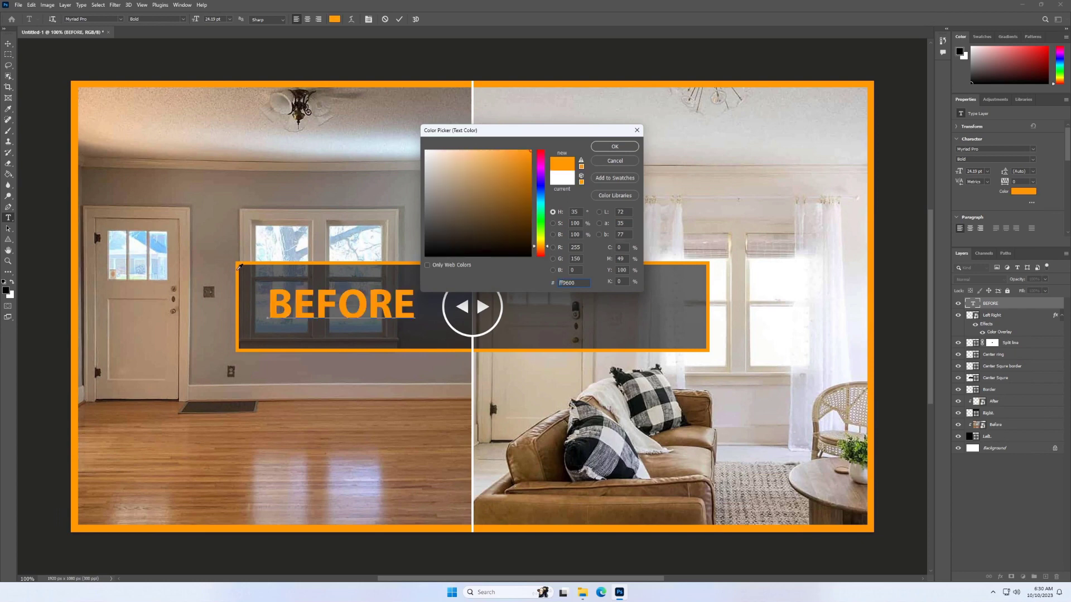
click(603, 151)
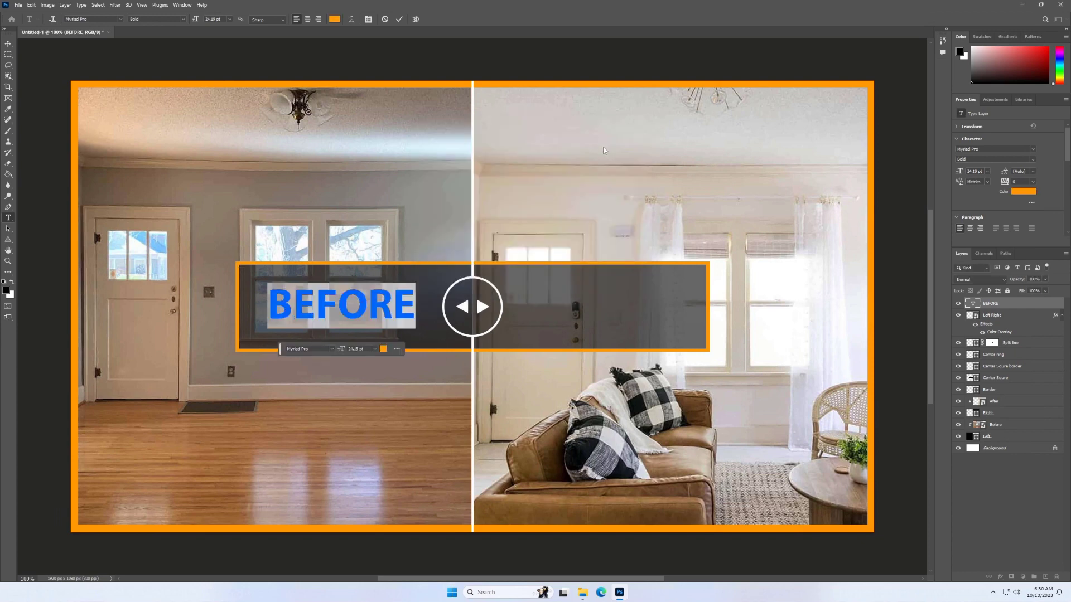
click(400, 20)
Duplicate the BEFORE layer as a new layer named AFTER.
key(v)
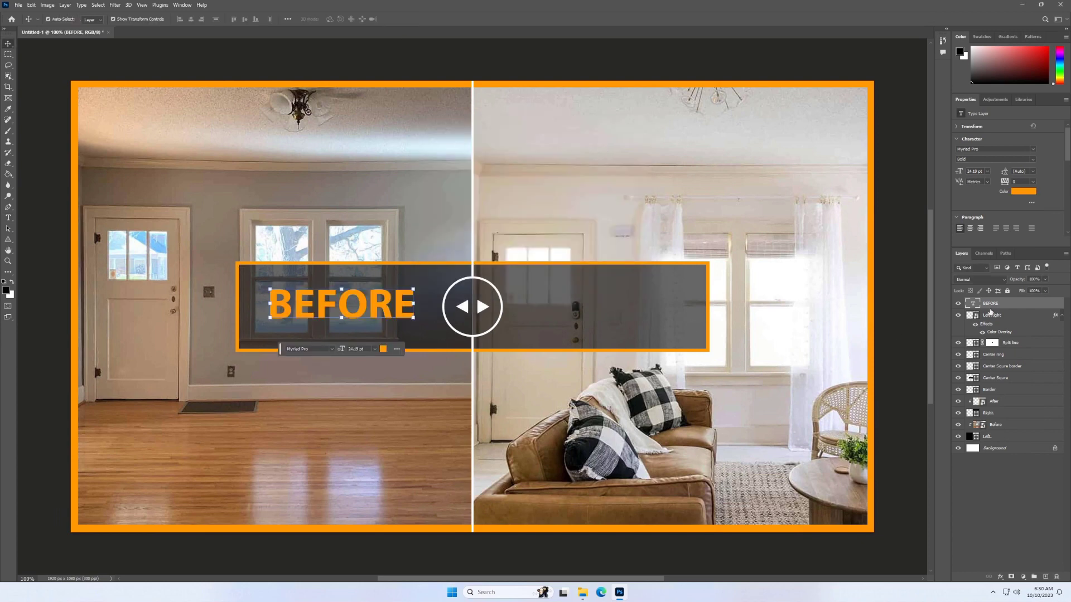
right_click(1001, 304)
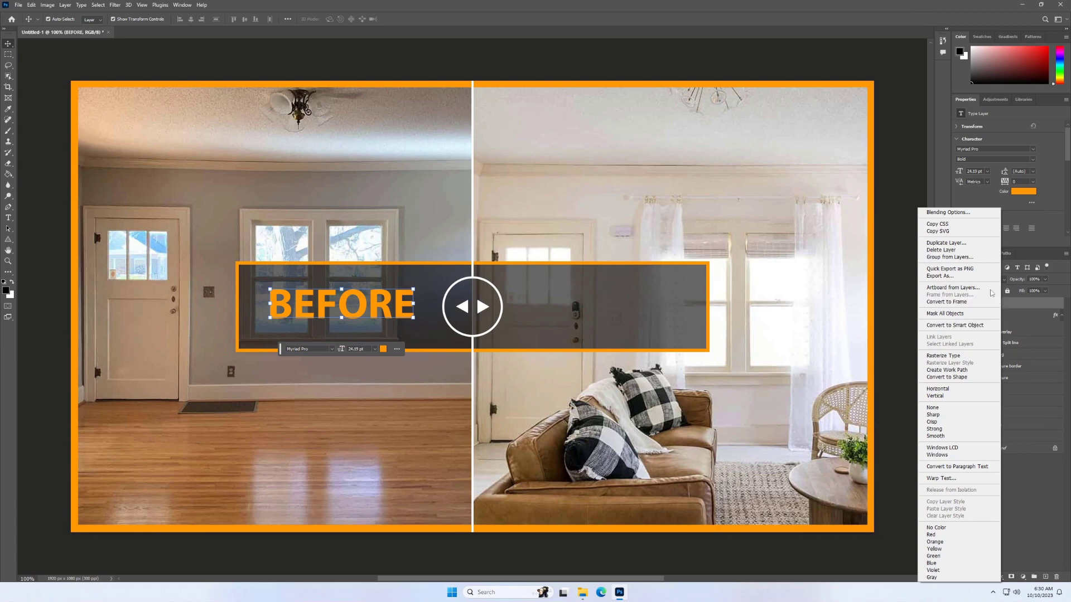
click(947, 243)
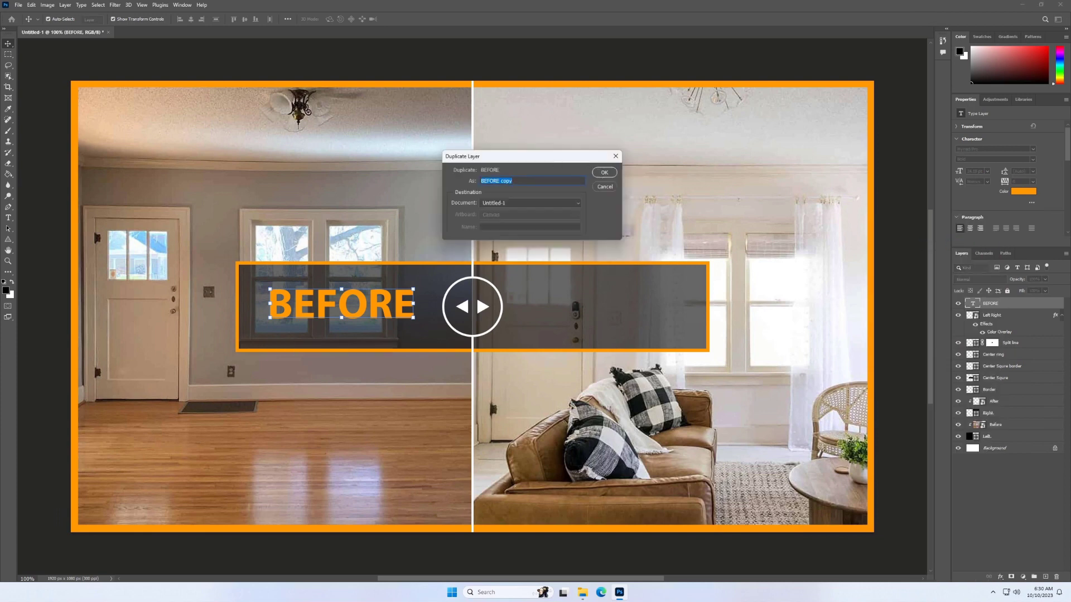
text(AF)
text(TER)
click(603, 173)
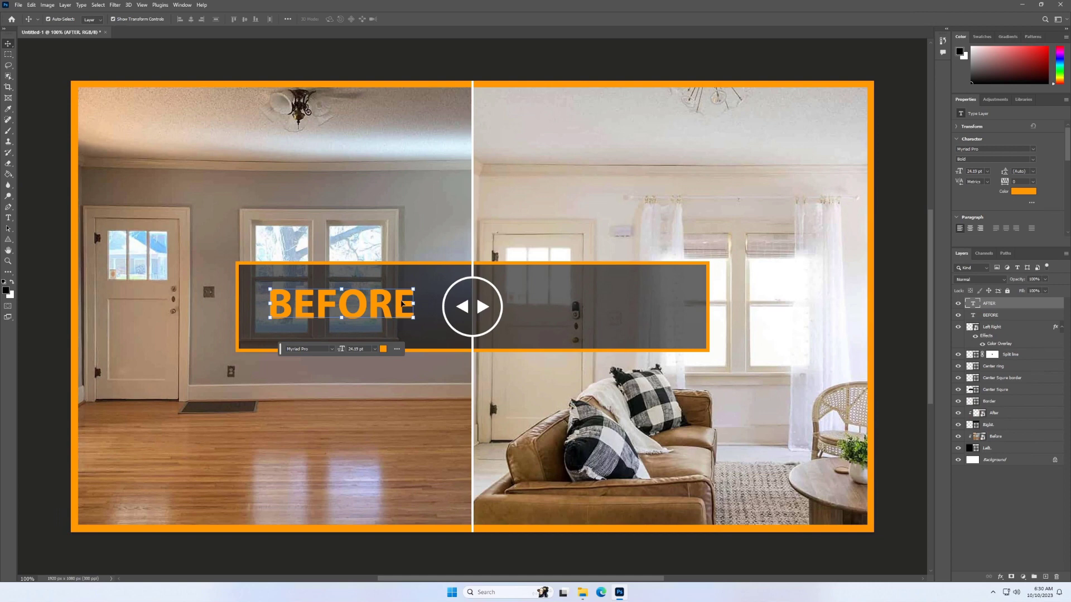
Move the copy into the bar's right half and retype its text as AFTER.
drag(403, 303, 670, 315)
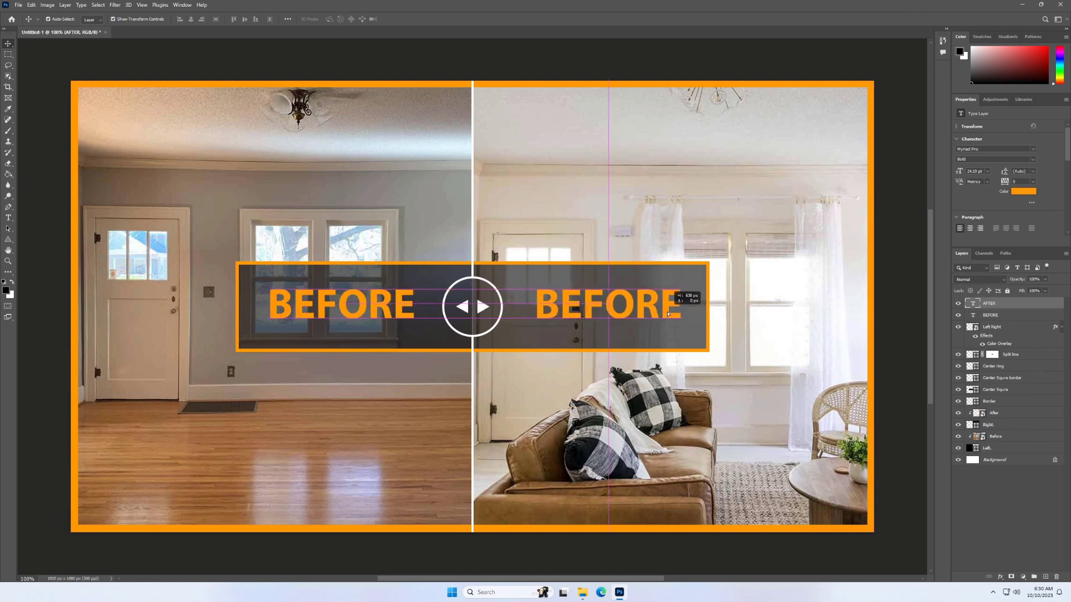
double_click(619, 309)
text(AFTE)
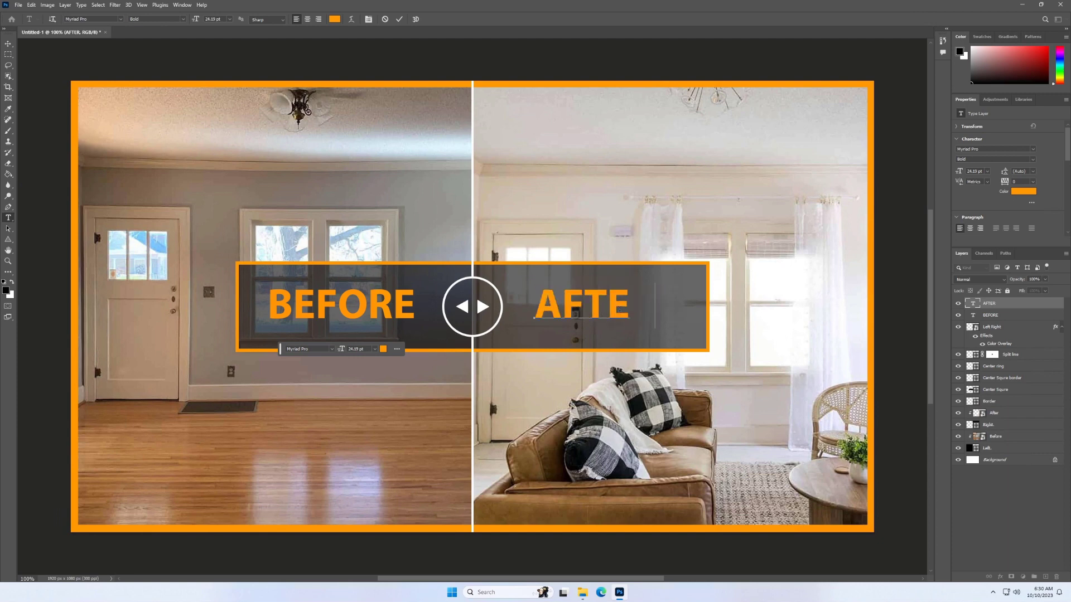
text(R)
click(396, 17)
key(v)
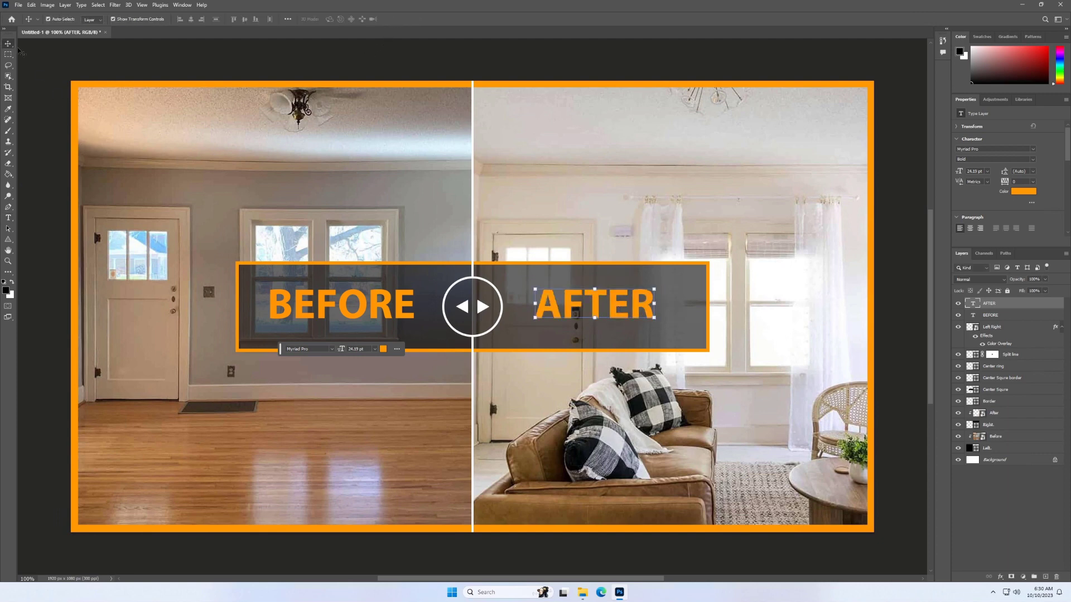
Move the Border layer to the top of the layer stack.
click(42, 123)
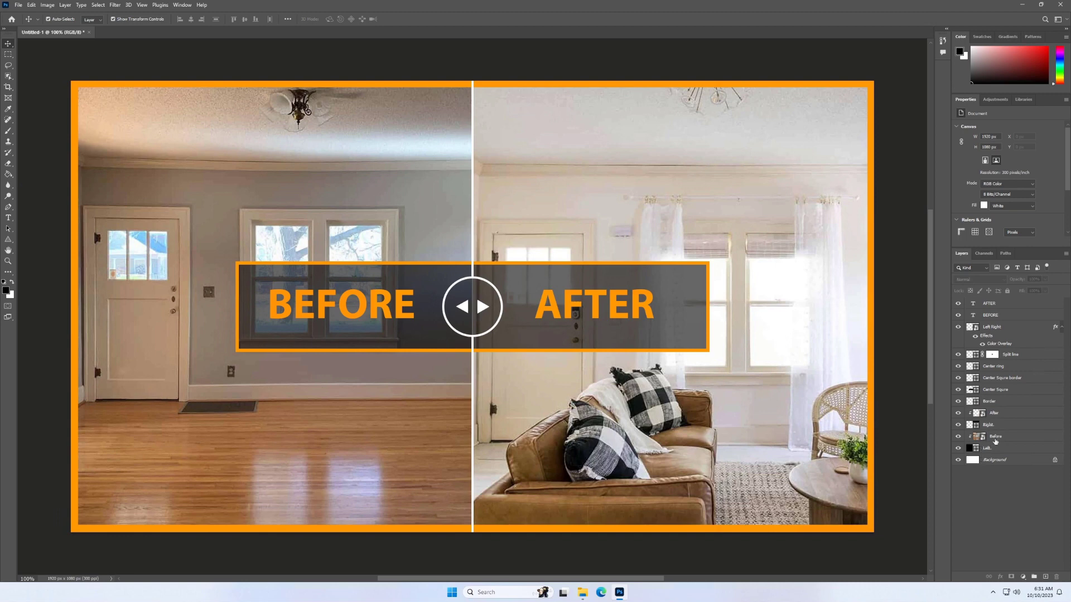
drag(994, 400, 1006, 301)
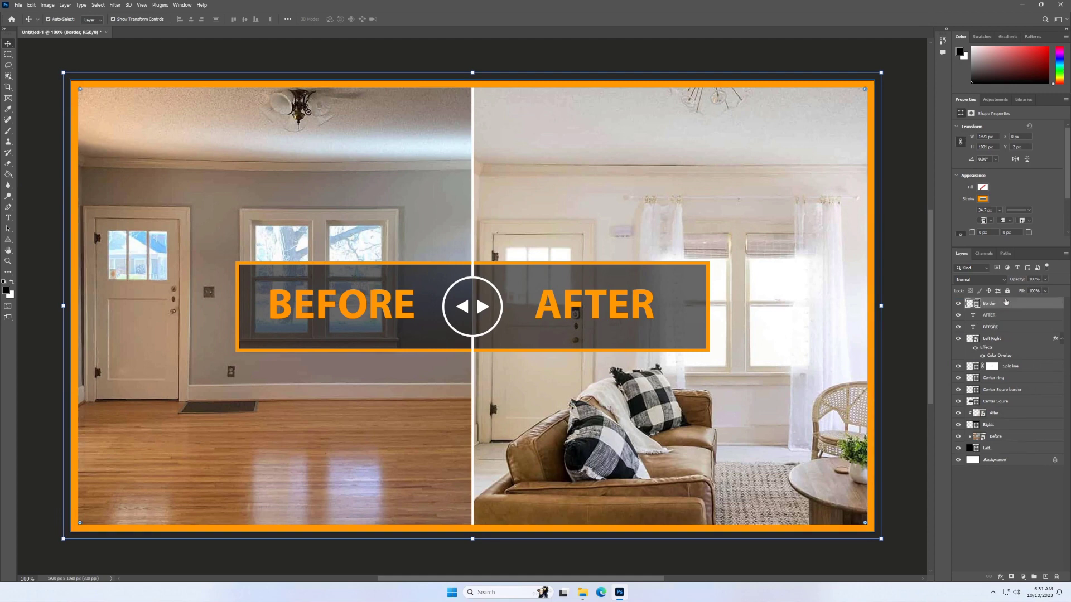
click(517, 557)
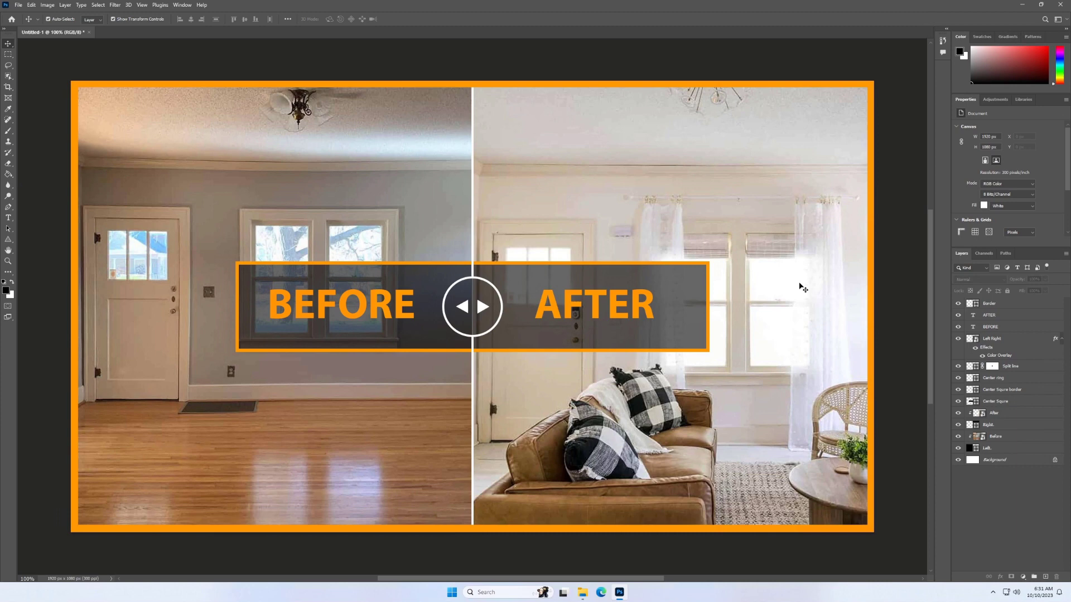
Set the Center Square bar's opacity to 80%.
click(696, 316)
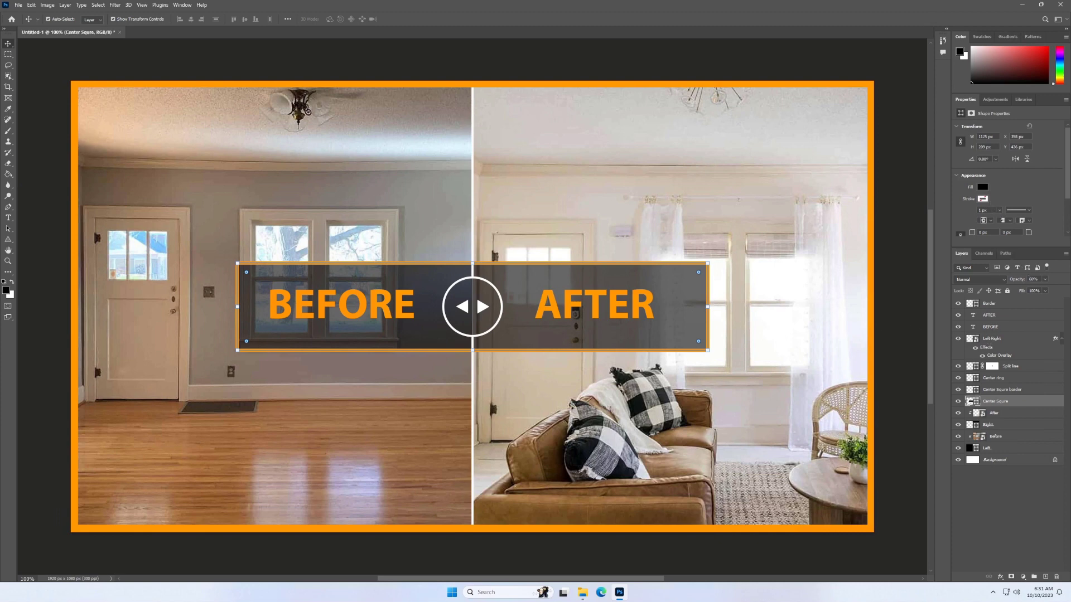
key(shift+Down)
text(8)
text(0)
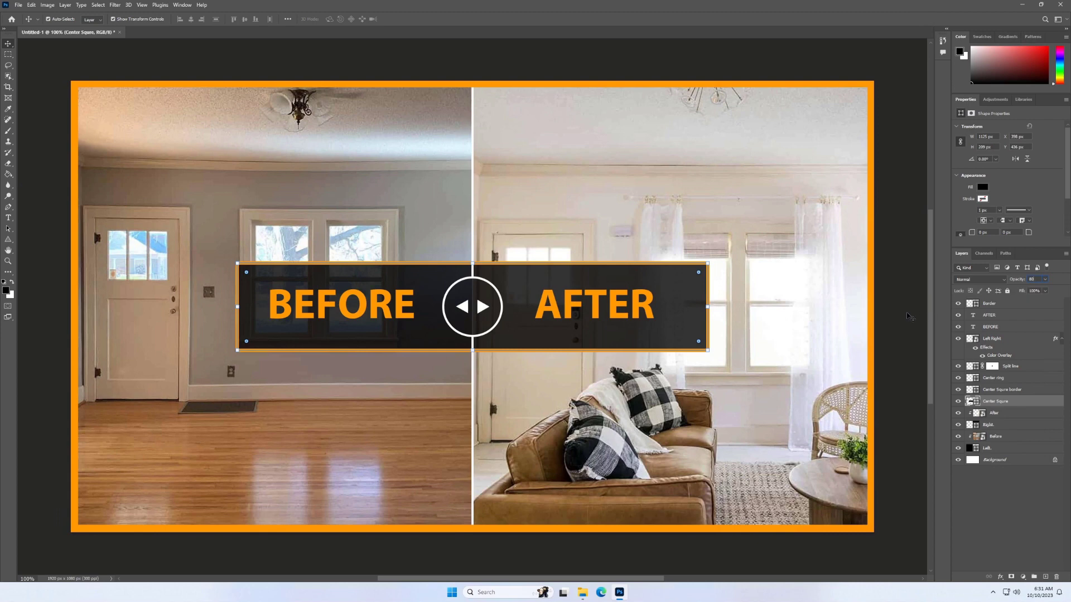
click(899, 335)
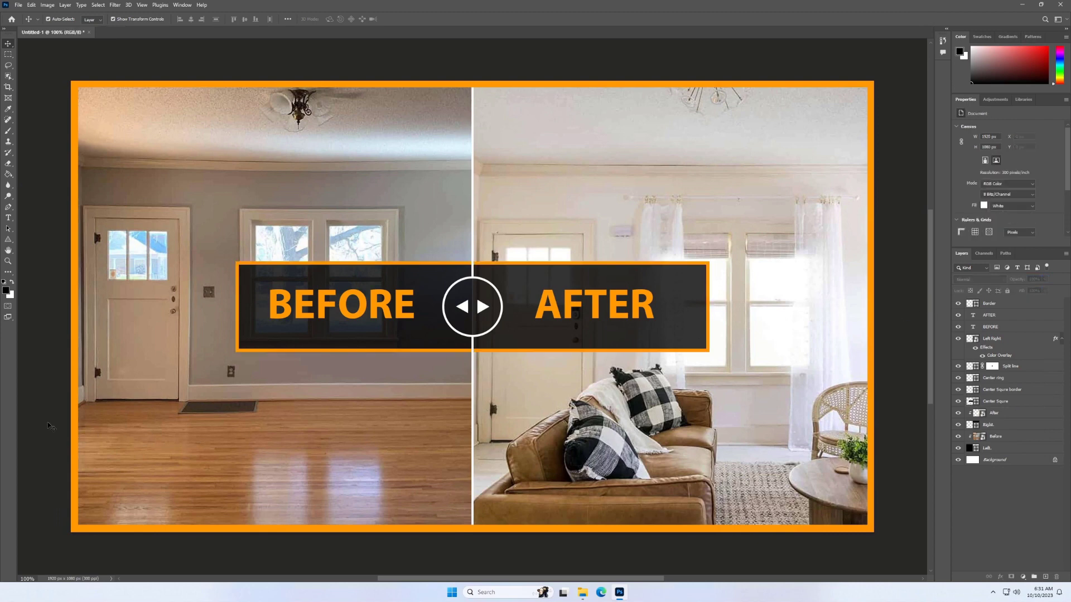